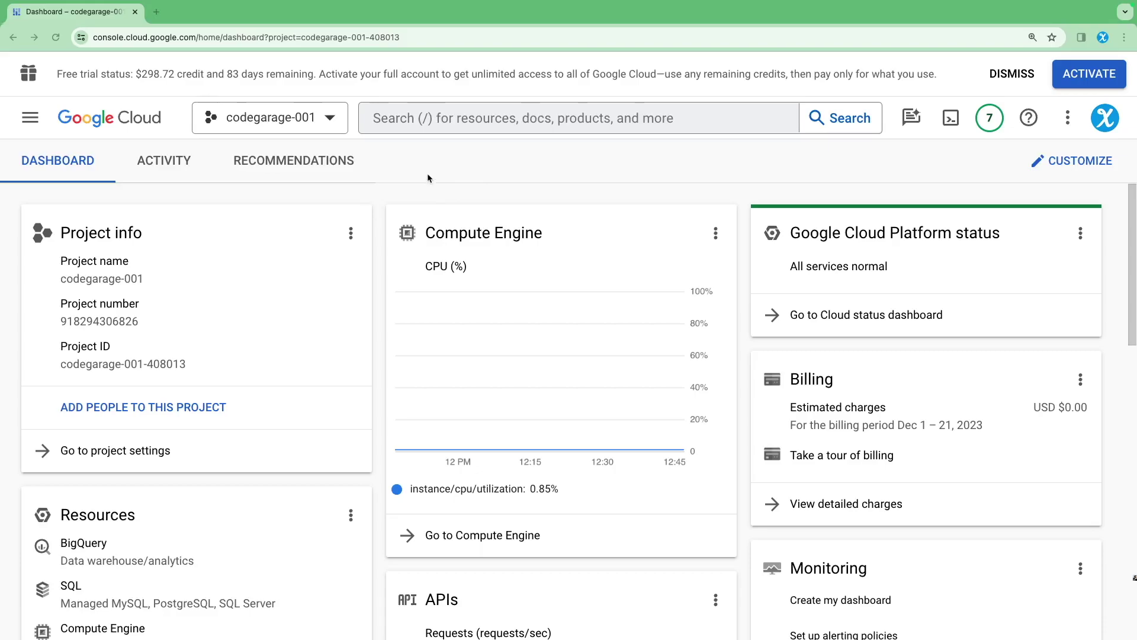
# Copy vm-debian's external IP from the Compute Engine VM instances list
pyautogui.click(30, 117)
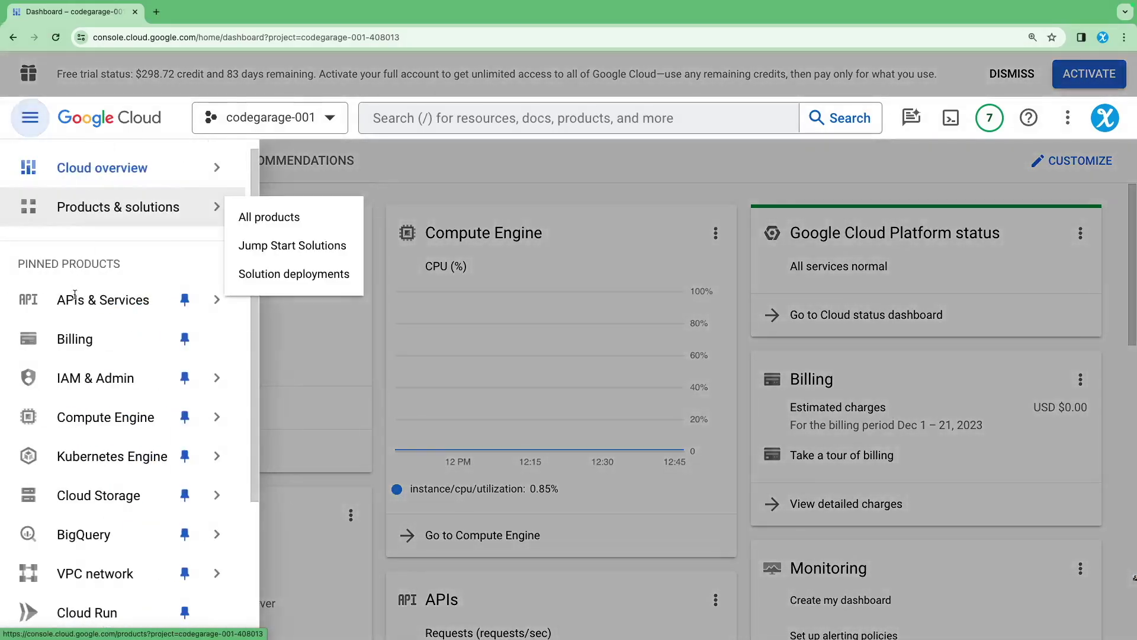
pyautogui.scroll(-3, 119, 556)
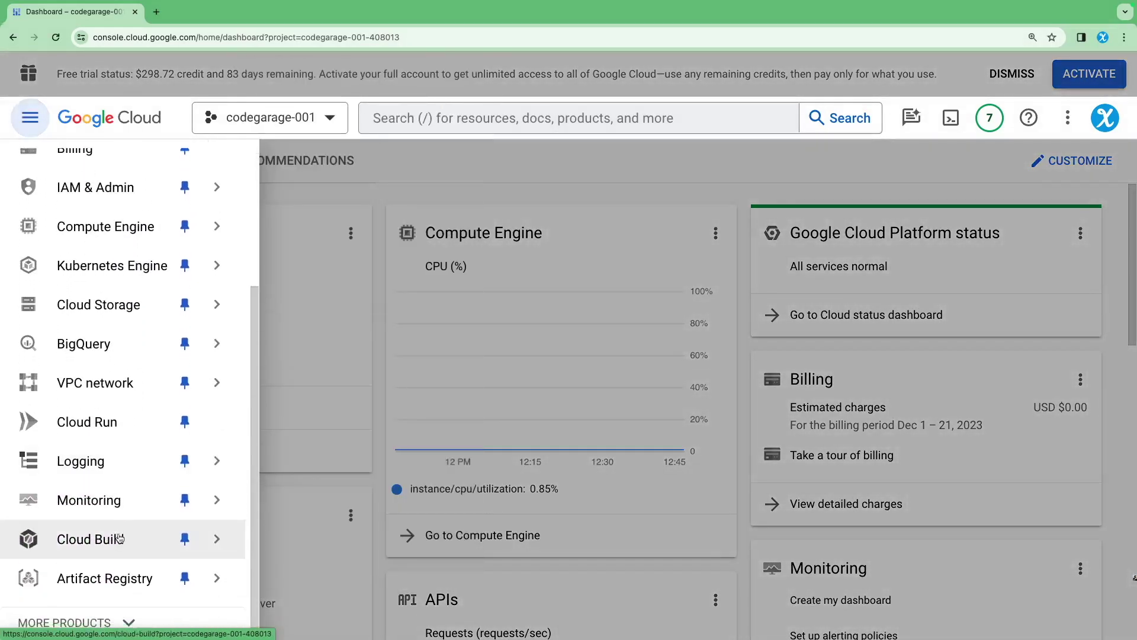
pyautogui.scroll(3, 119, 533)
pyautogui.moveTo(195, 417)
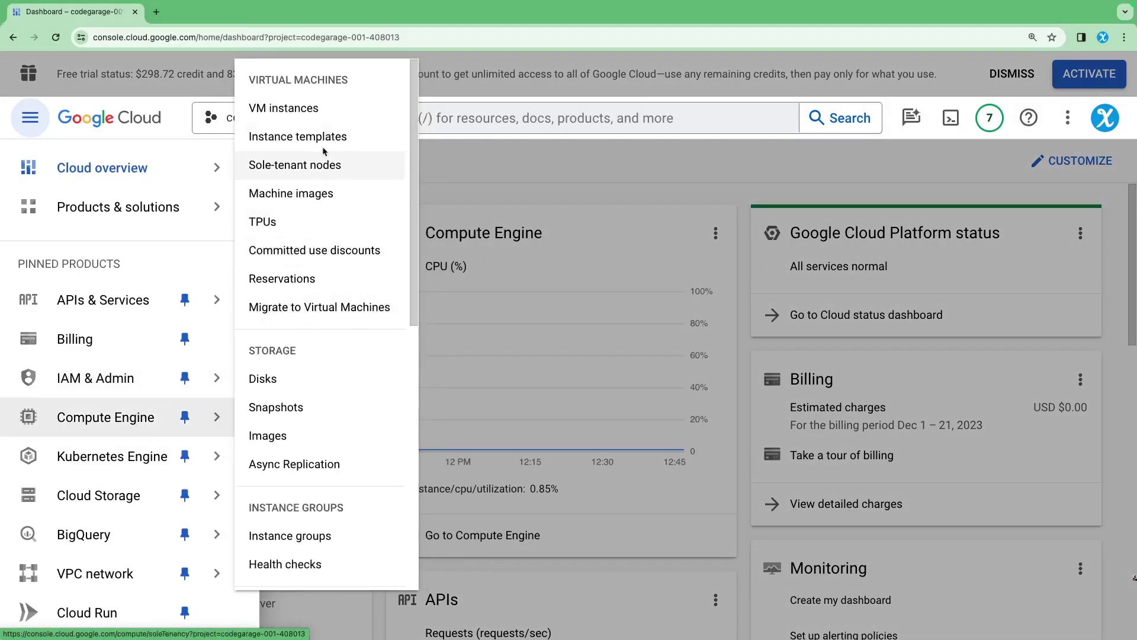
pyautogui.click(290, 108)
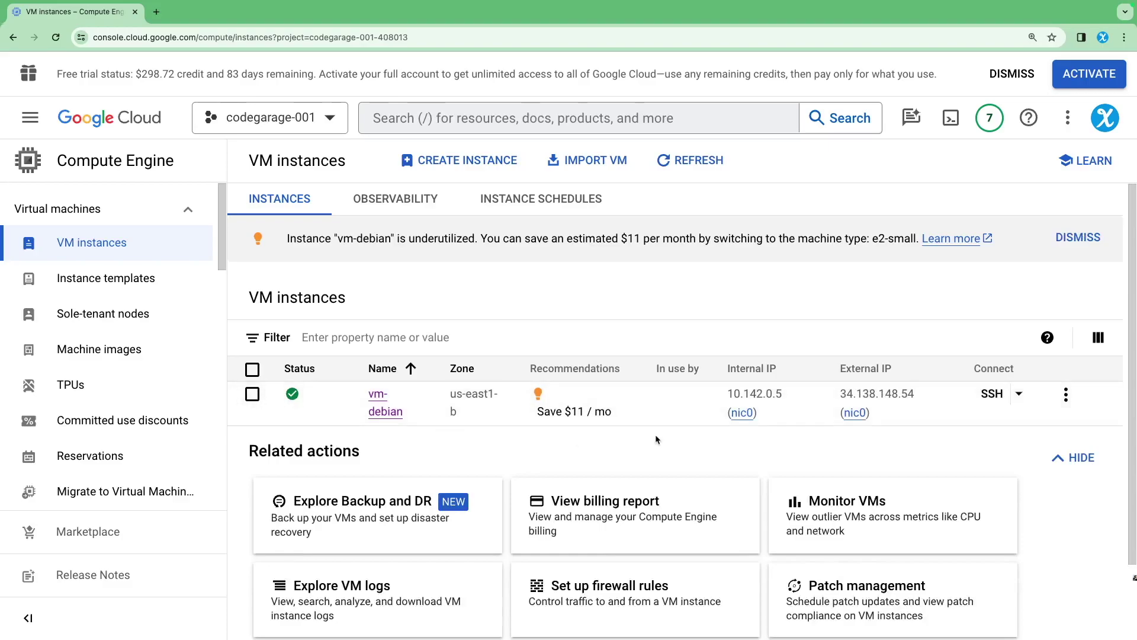
pyautogui.moveTo(860, 416)
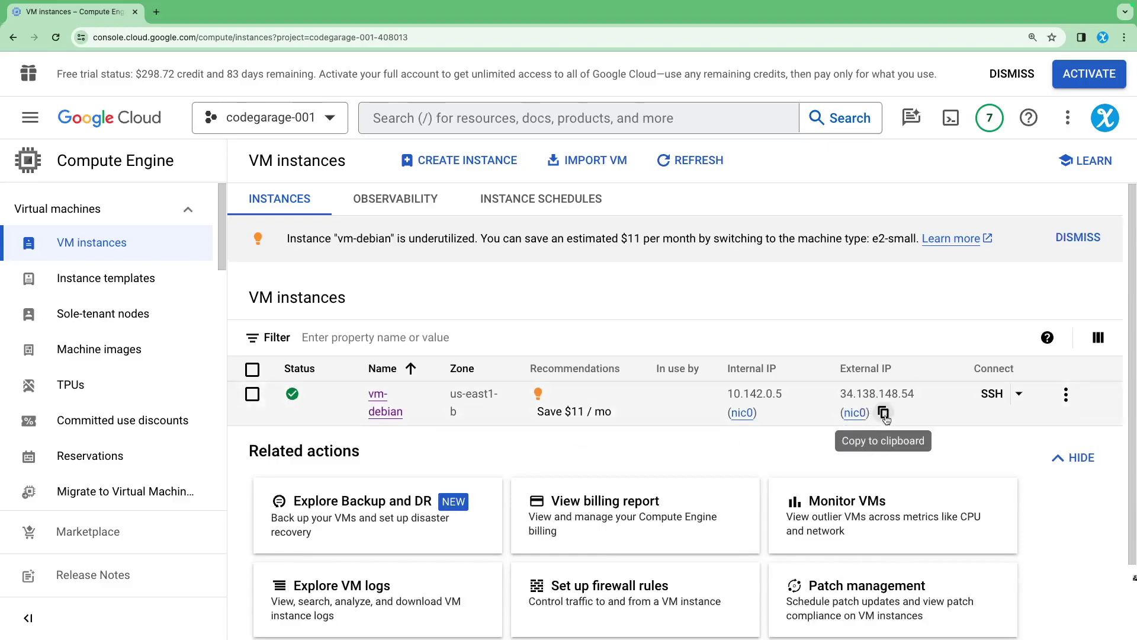
pyautogui.click(884, 414)
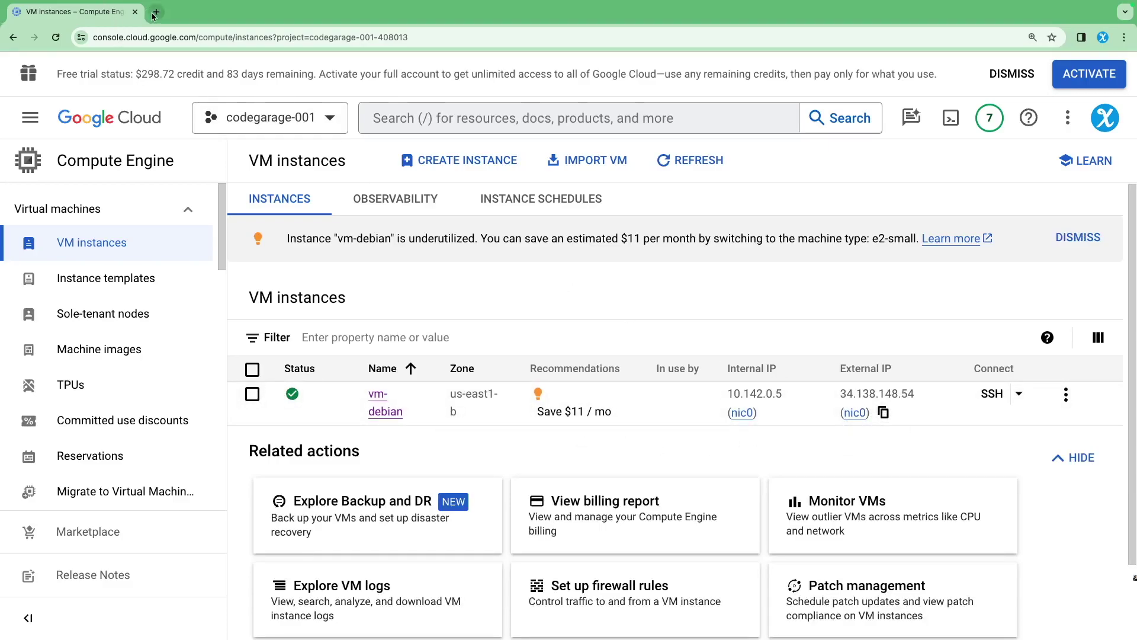
# Load vm-debian's webserver page at that IP in a new tab and generate a random number (55)
pyautogui.click(155, 13)
pyautogui.press('super+v')
pyautogui.press('Return')
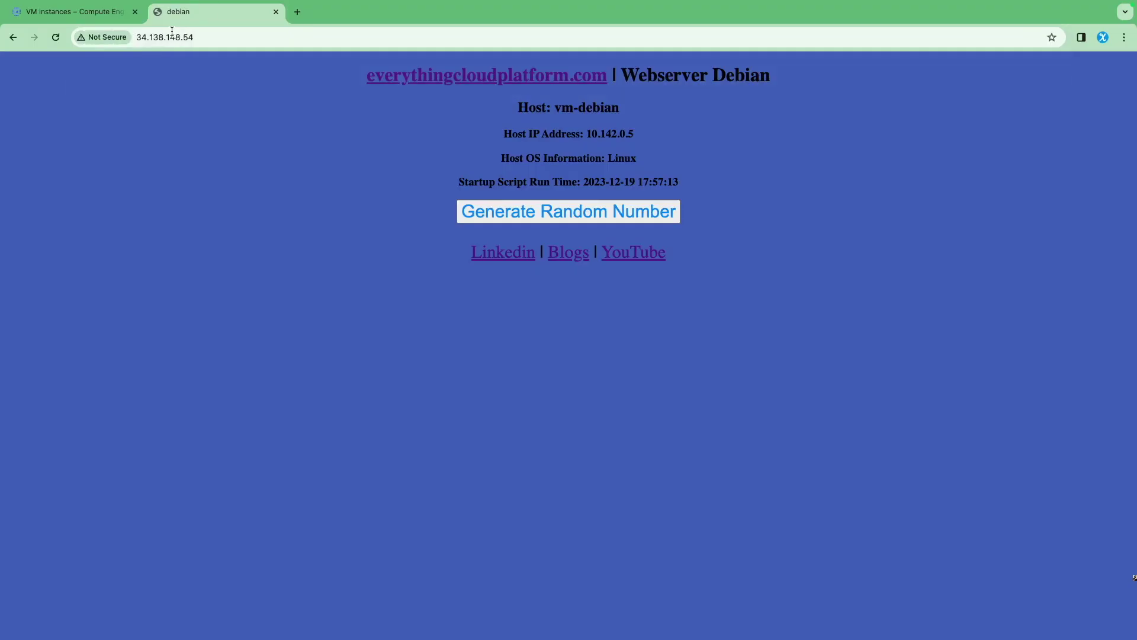
pyautogui.click(512, 211)
pyautogui.click(508, 212)
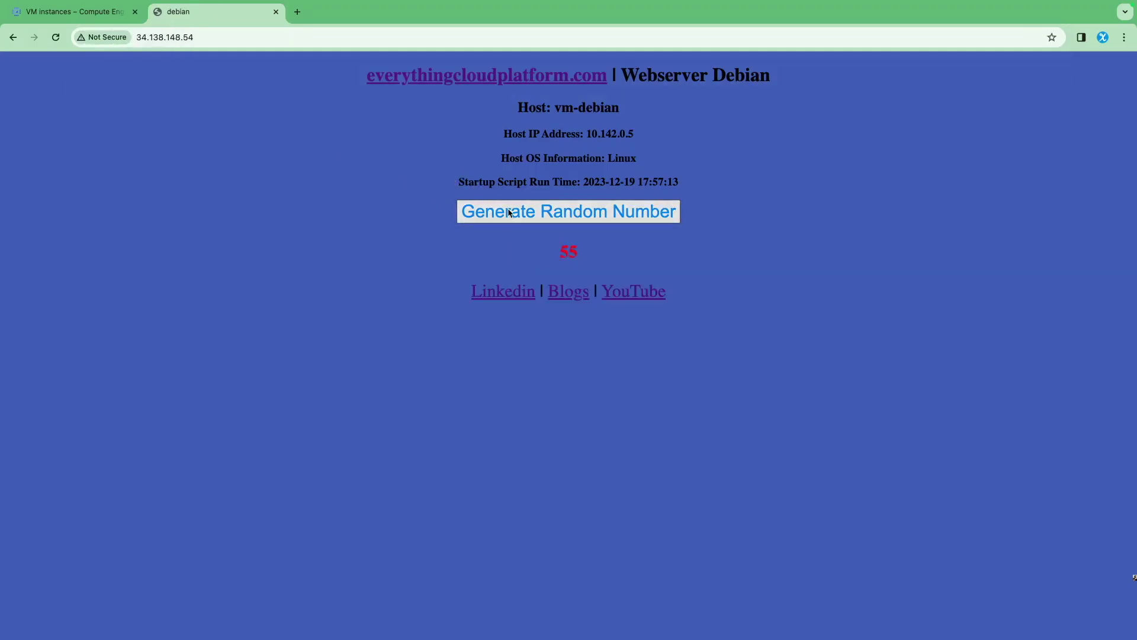
pyautogui.hotkey('ctrl', 'Left')
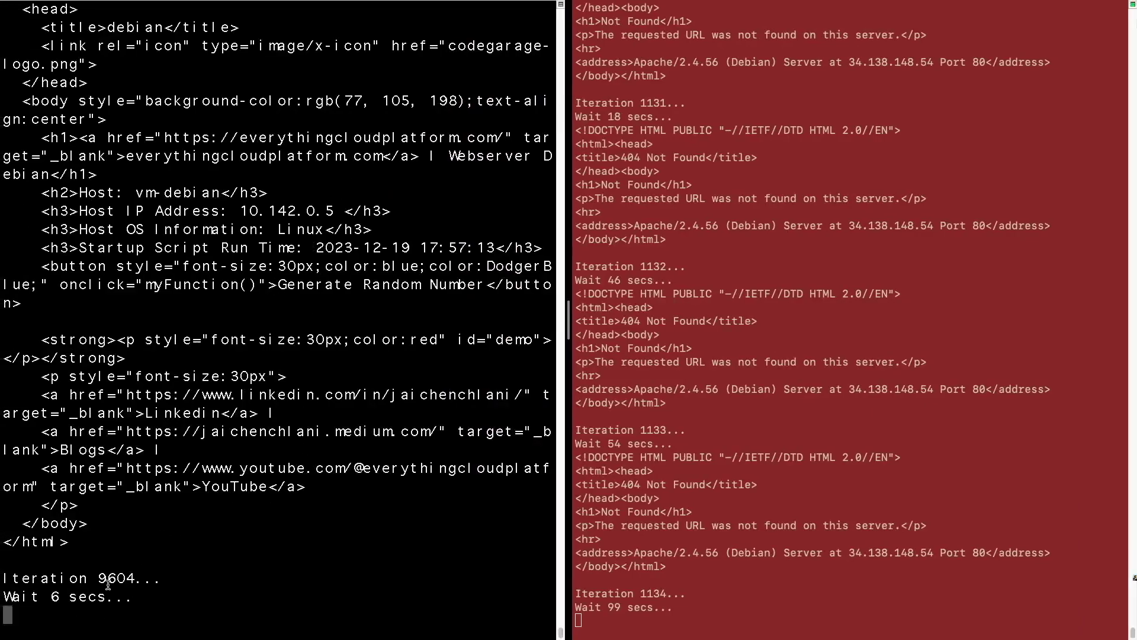
# Highlight the request loop's iteration counts 9604 and 9605 in the terminal output
pyautogui.moveTo(96, 577); pyautogui.dragTo(190, 576)
pyautogui.moveTo(97, 578); pyautogui.dragTo(161, 579)
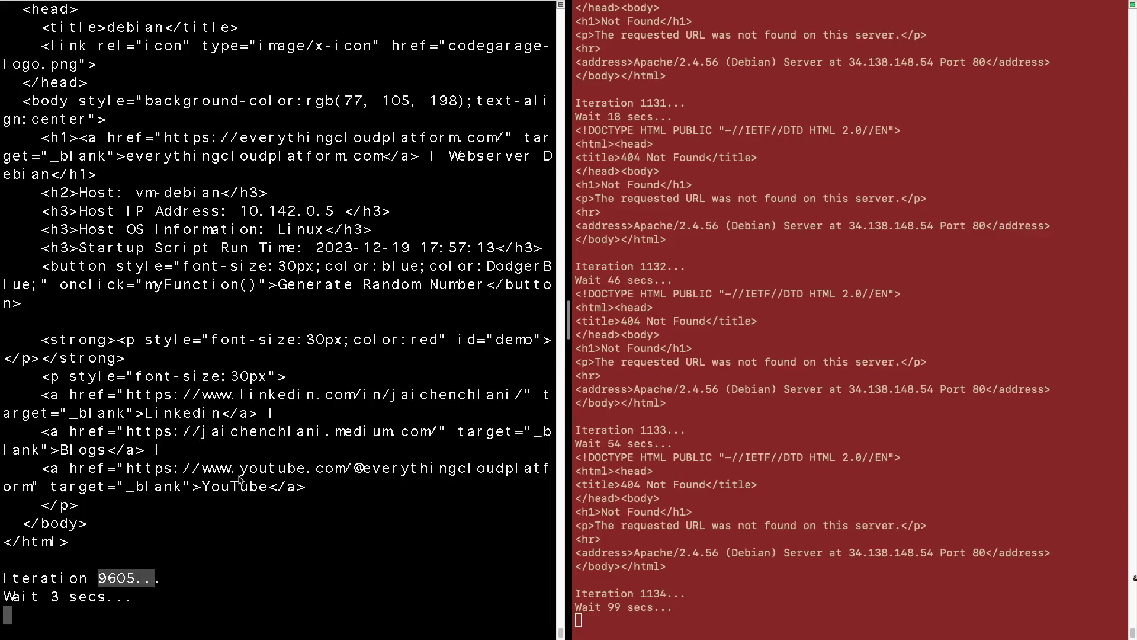
pyautogui.click(707, 518)
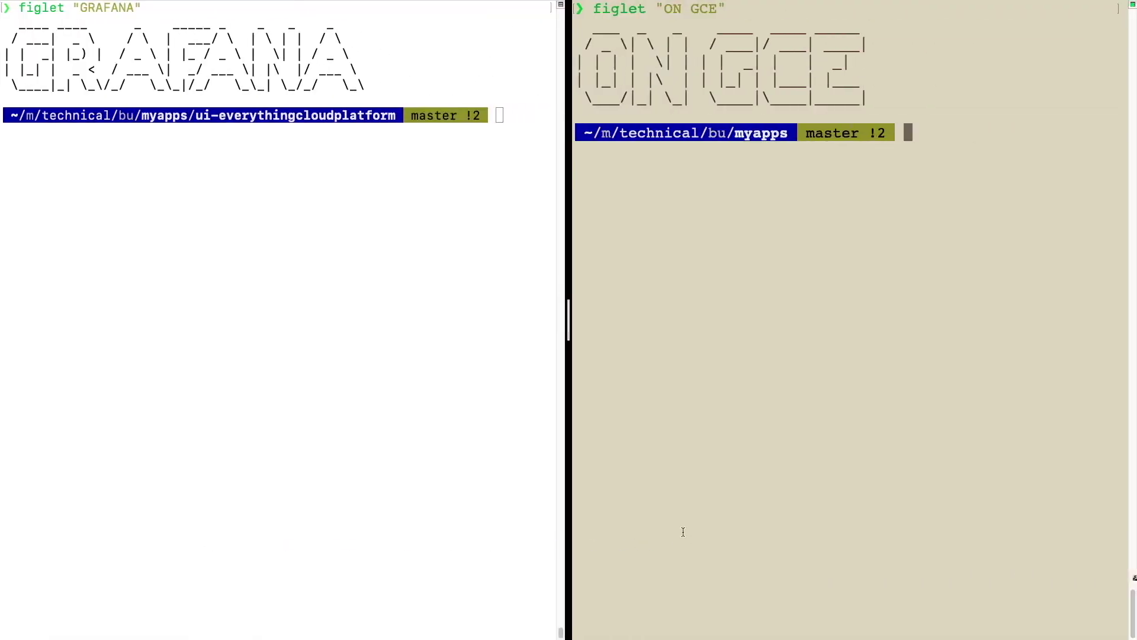
pyautogui.click(411, 328)
# Run gcloud config list in the right pane, highlighting the account and project codegarage-001-408013
pyautogui.click(744, 223)
pyautogui.write('gc')
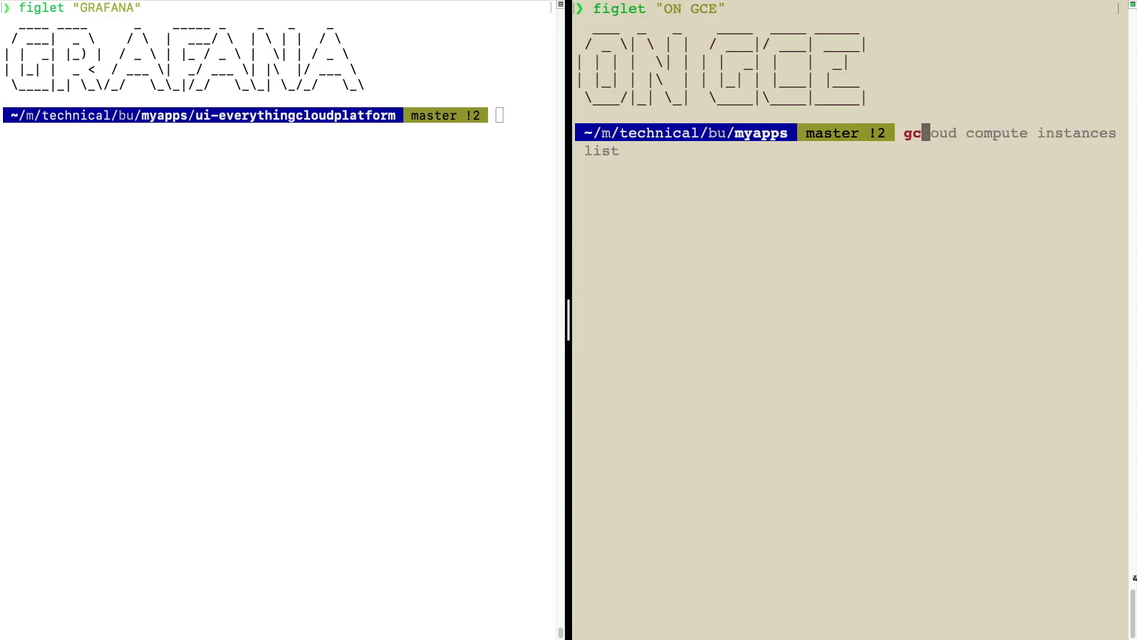
pyautogui.write('loud conf')
pyautogui.press('Right')
pyautogui.press('Return')
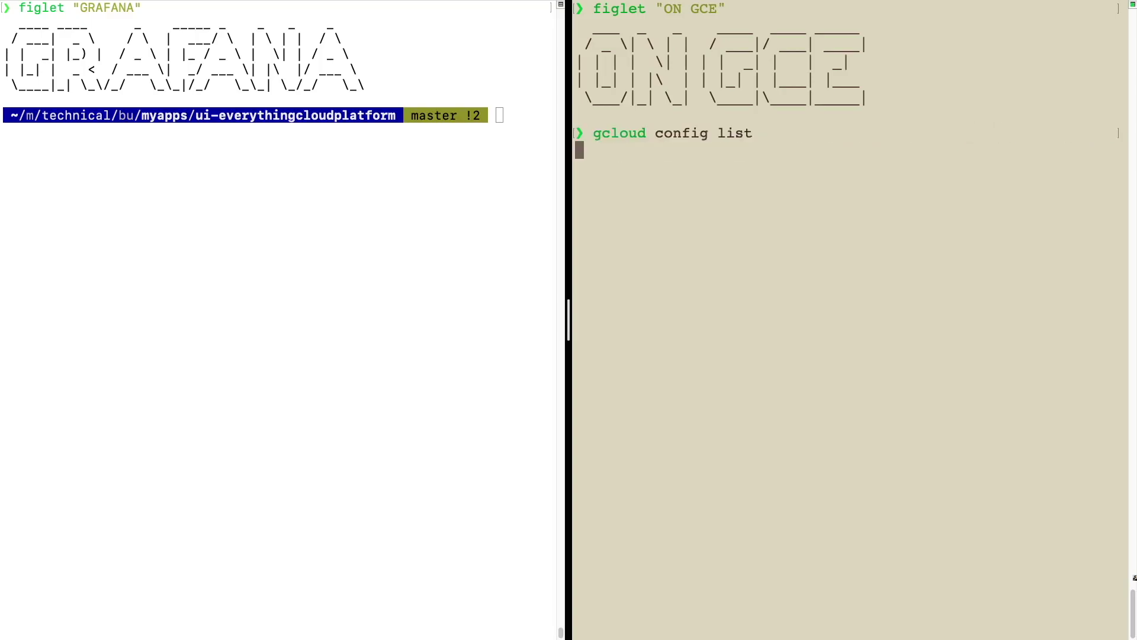
pyautogui.moveTo(601, 168); pyautogui.dragTo(842, 168)
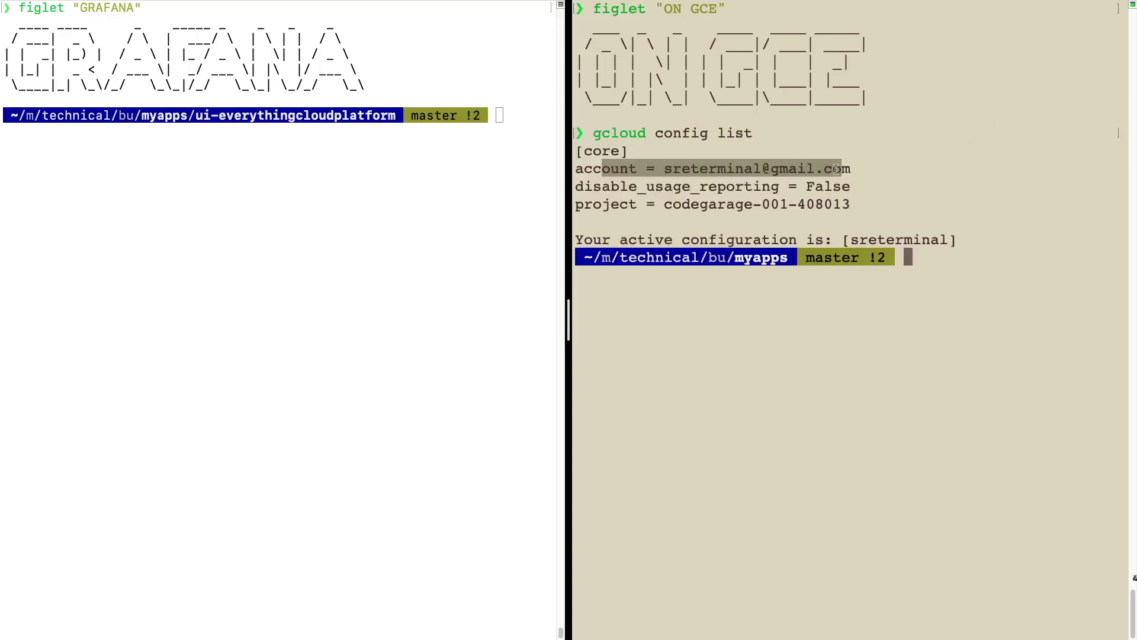
pyautogui.moveTo(602, 207); pyautogui.dragTo(847, 209)
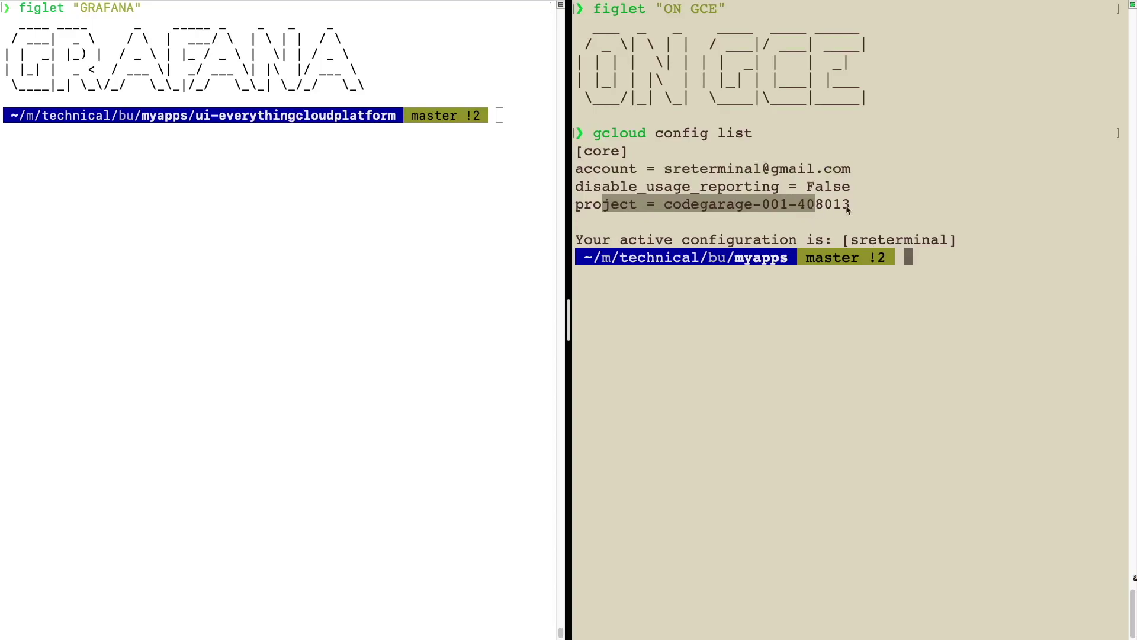
# Run gcloud compute instances list in the left pane, showing vm-debian RUNNING in us-east1-b
pyautogui.click(219, 223)
pyautogui.write('gcloud')
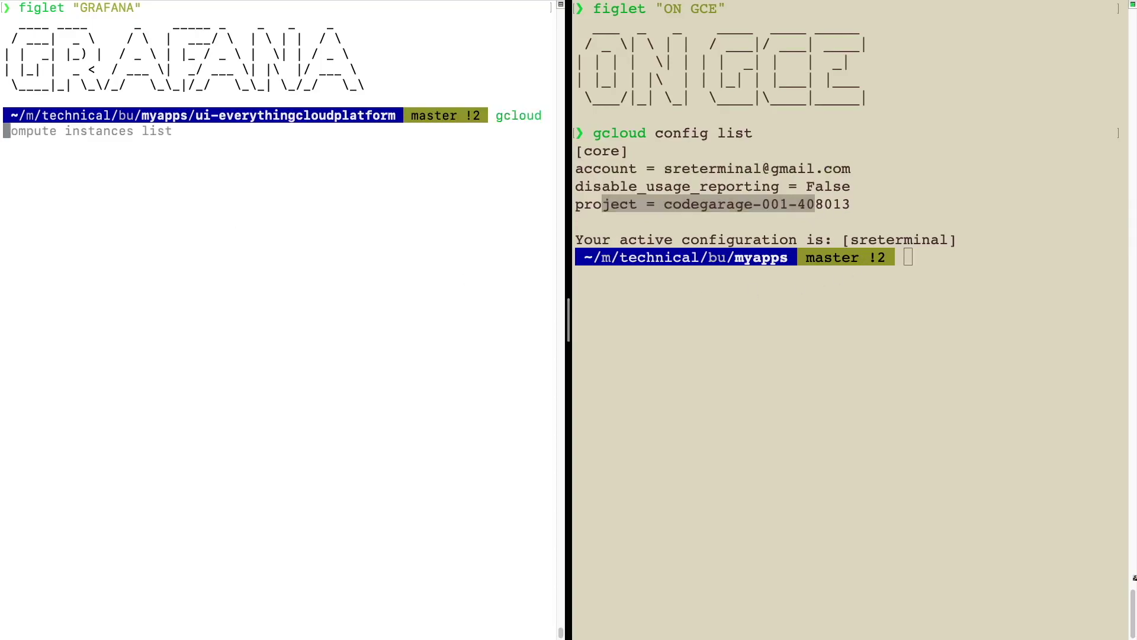
pyautogui.press('Right')
pyautogui.press('Return')
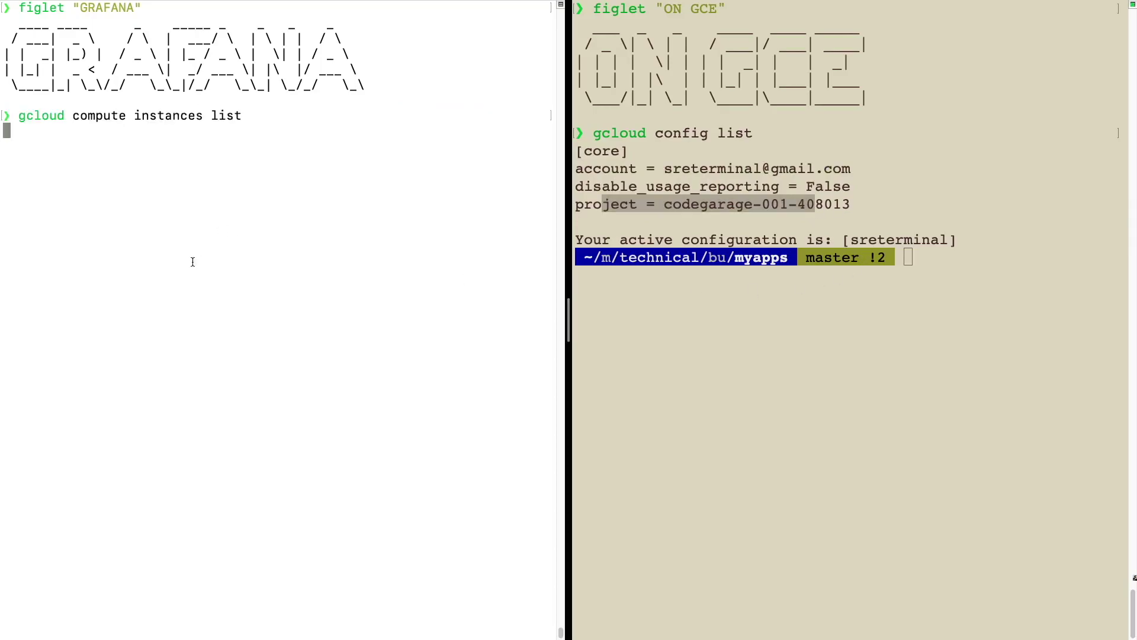
pyautogui.moveTo(8, 163); pyautogui.dragTo(78, 164)
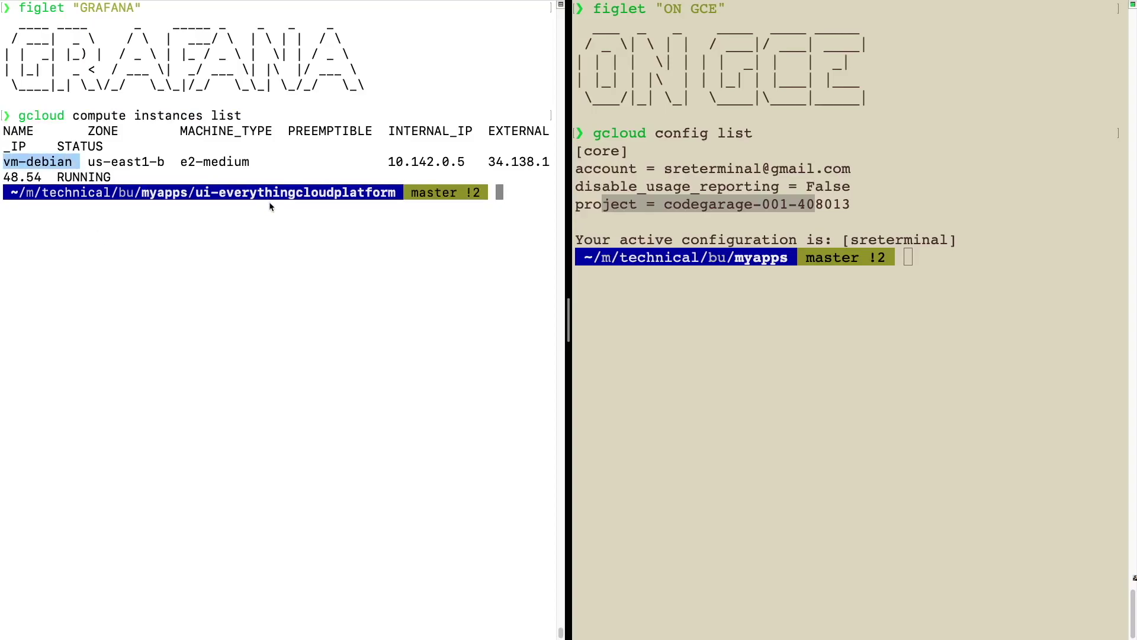
pyautogui.hotkey('ctrl', 'Left')
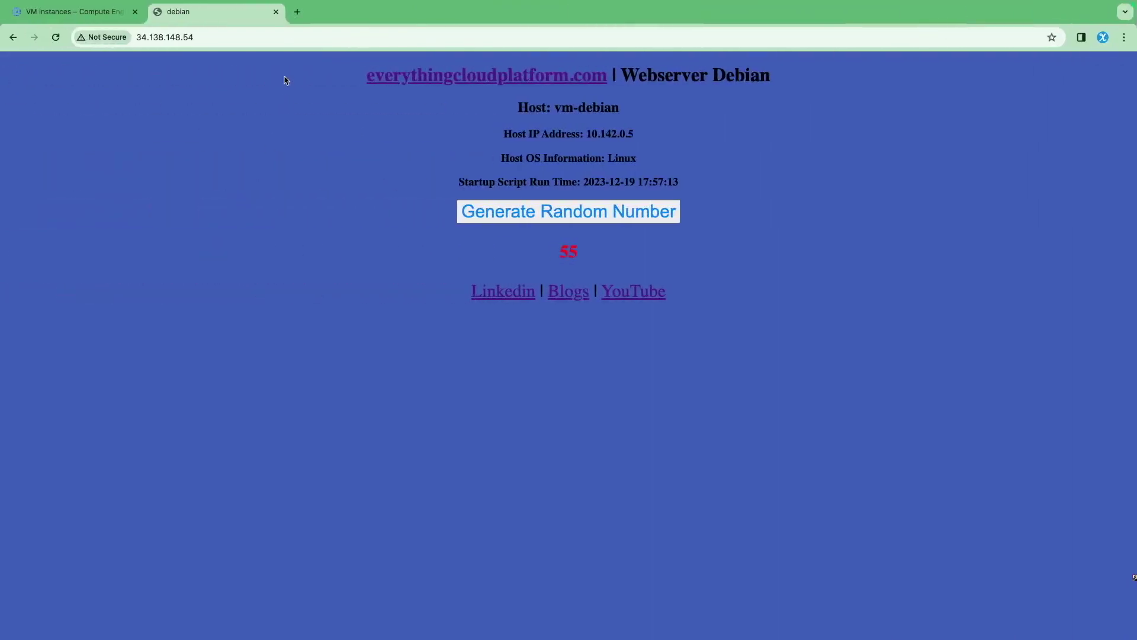
# Go from the VM instances page to the Monitoring Dashboards list
pyautogui.click(71, 12)
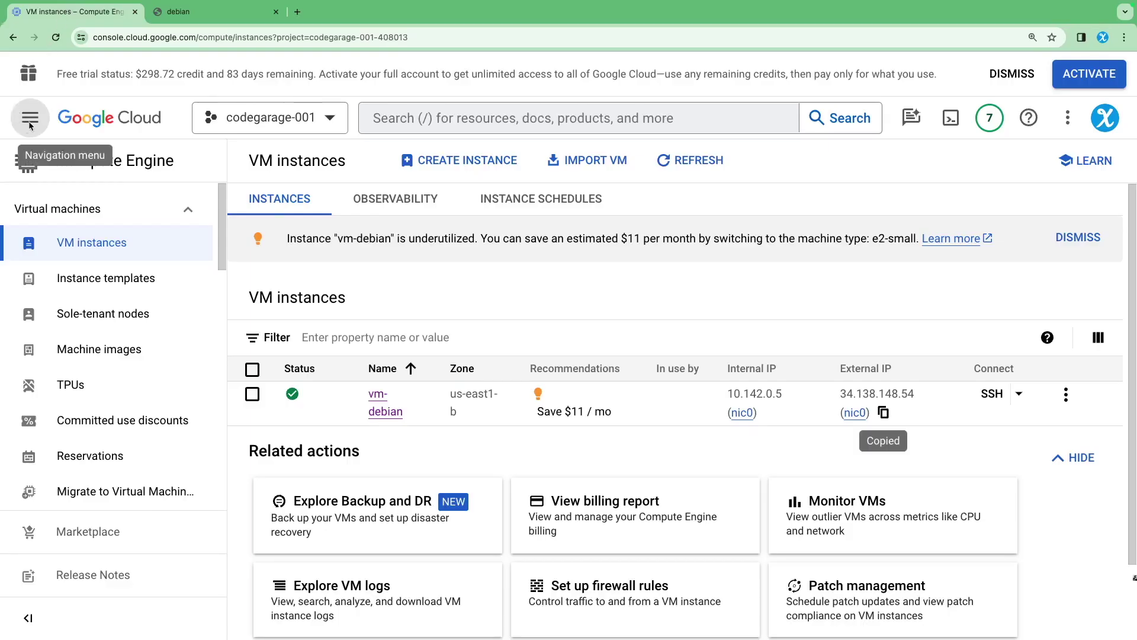
pyautogui.click(28, 118)
pyautogui.moveTo(91, 320)
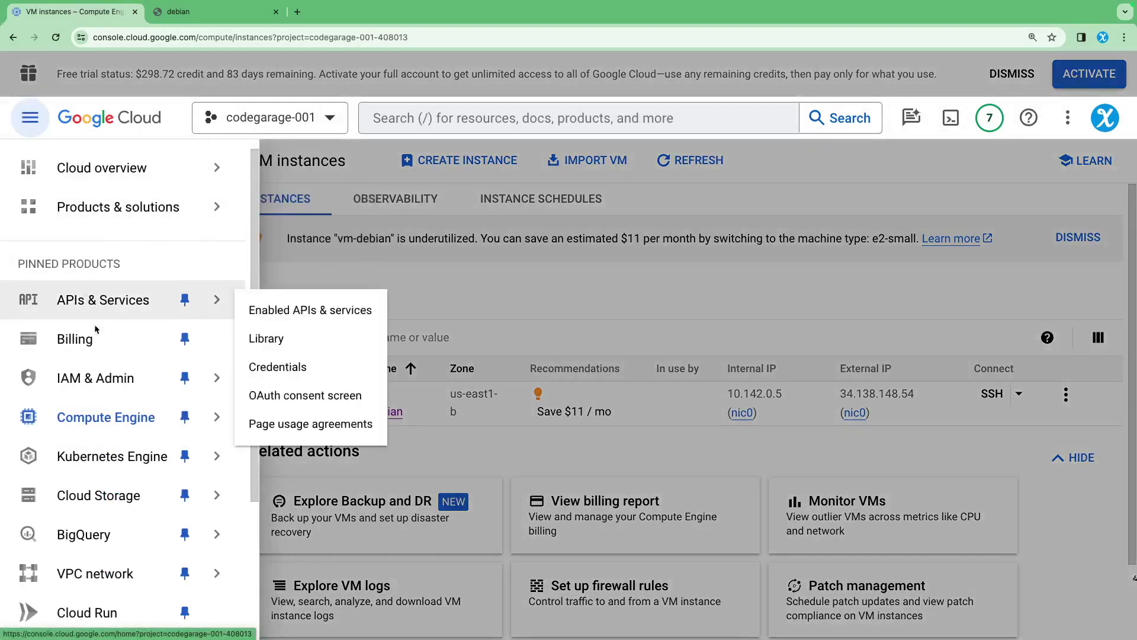
pyautogui.moveTo(113, 420)
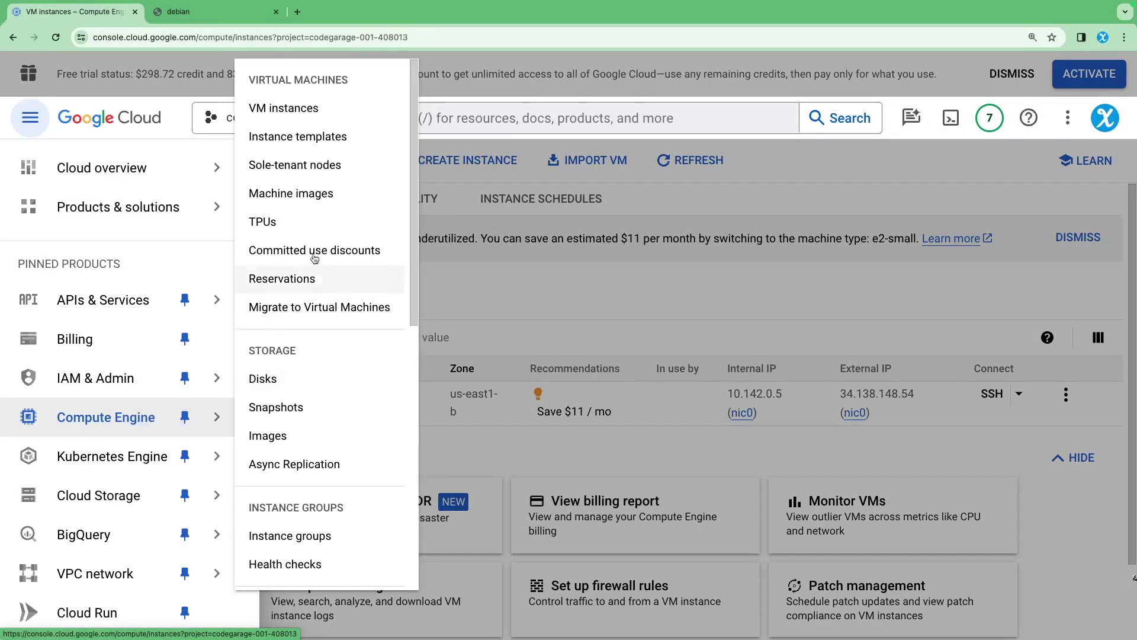
pyautogui.moveTo(109, 475)
pyautogui.scroll(-3, 107, 494)
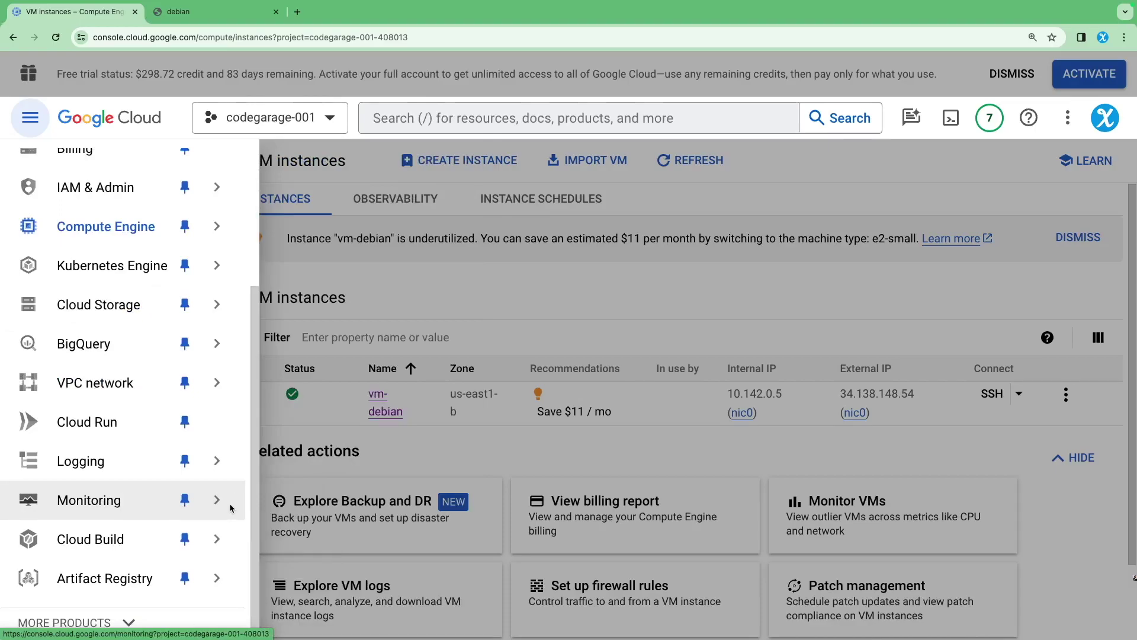
pyautogui.click(218, 501)
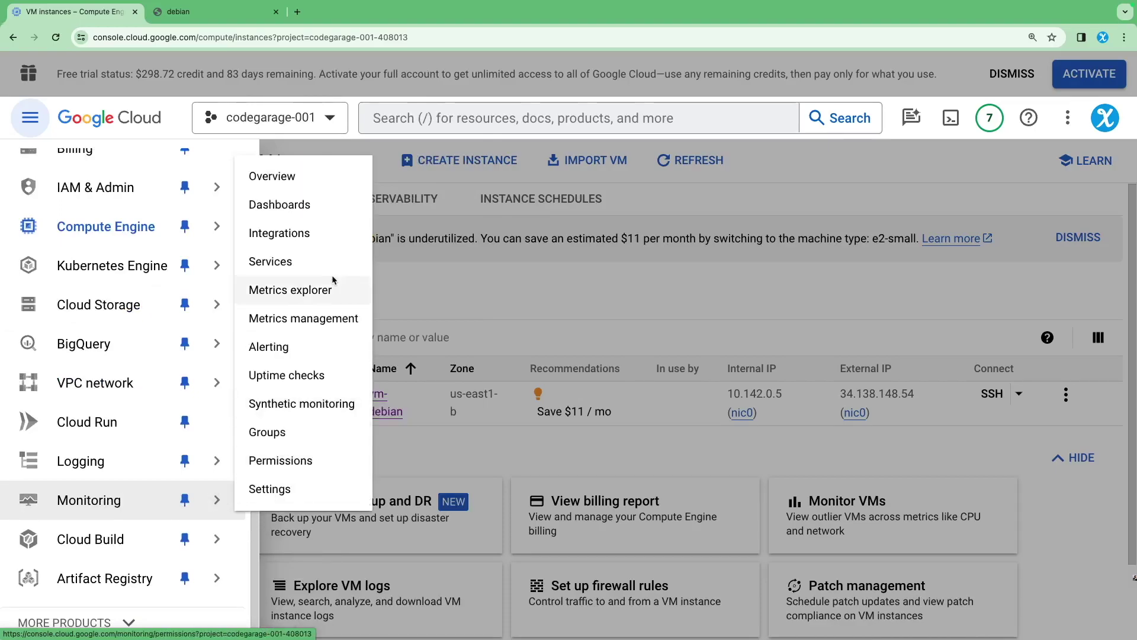
pyautogui.click(289, 204)
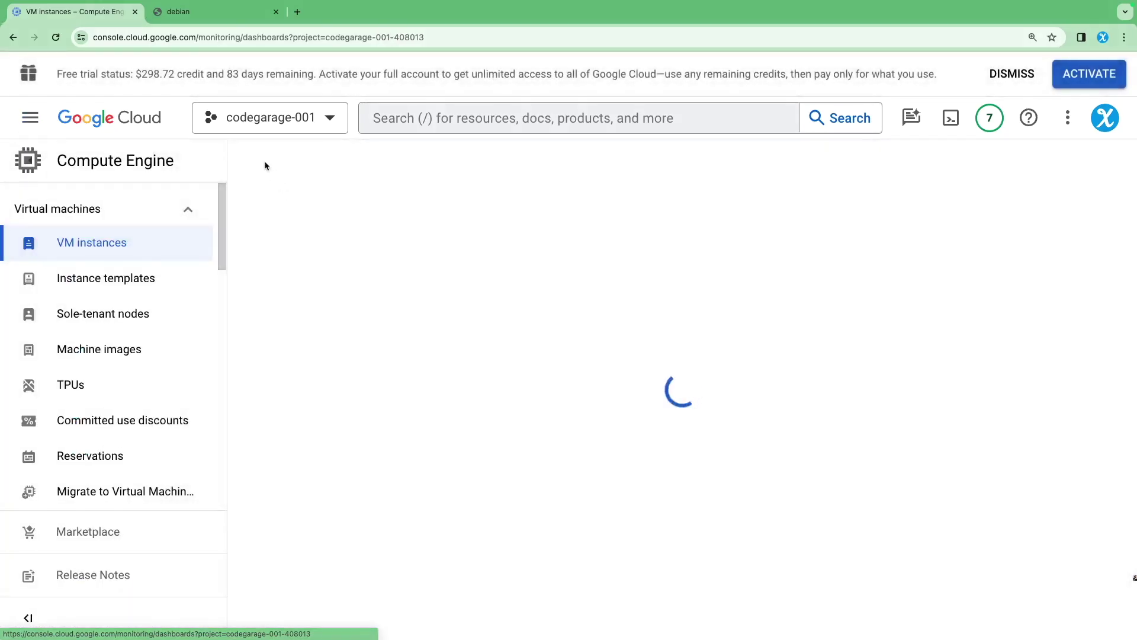
# Open the Golden Signals dashboard, zoomed out, and scroll through its traffic, availability and latency charts
pyautogui.scroll(-3, 532, 480)
pyautogui.click(564, 382)
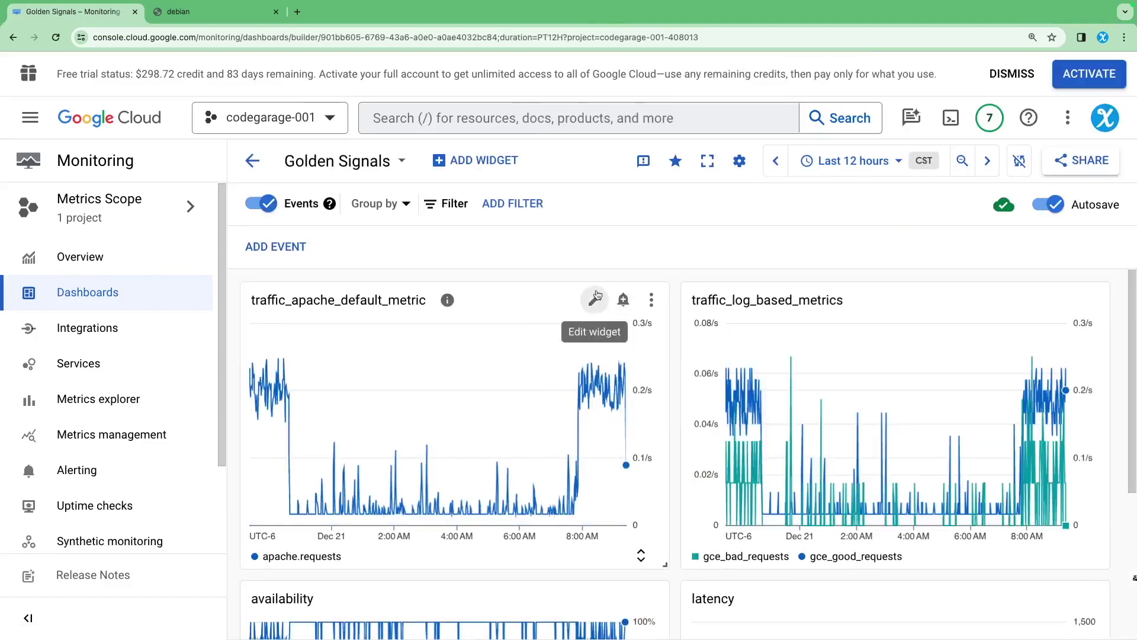
pyautogui.hotkey('ctrl', '-')
pyautogui.scroll(-1, 581, 293)
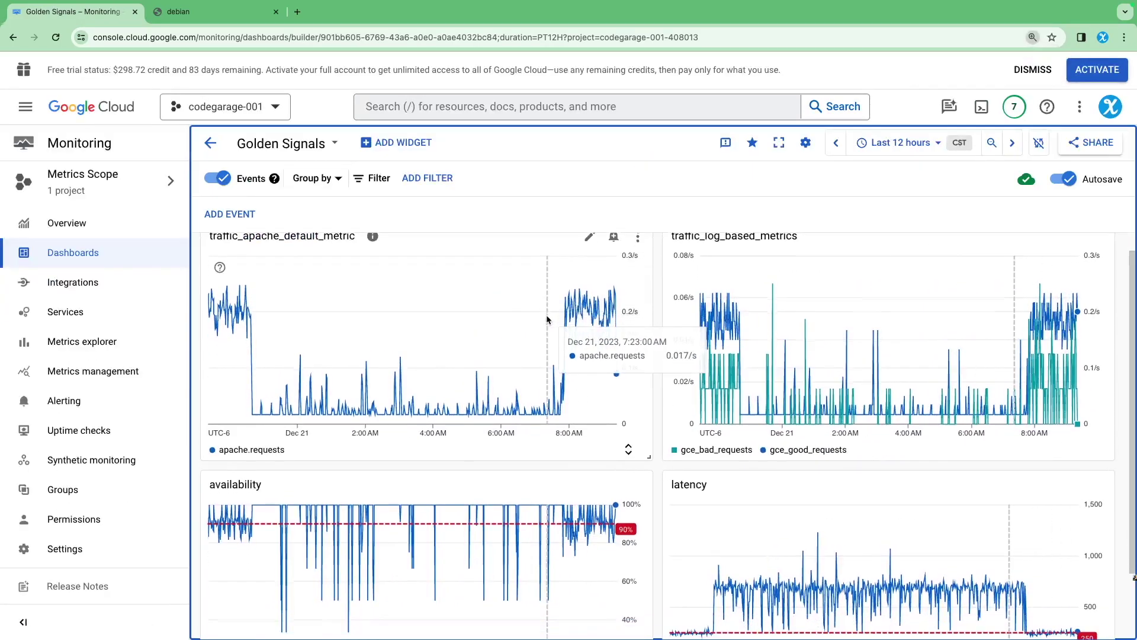
pyautogui.scroll(1, 499, 332)
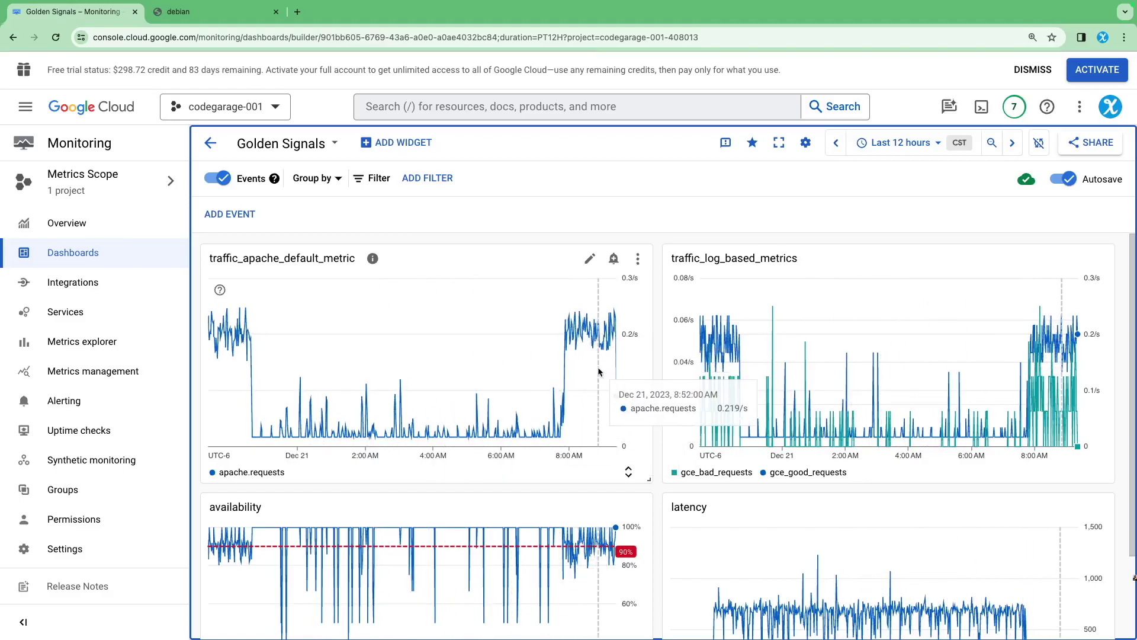
pyautogui.scroll(-2, 734, 414)
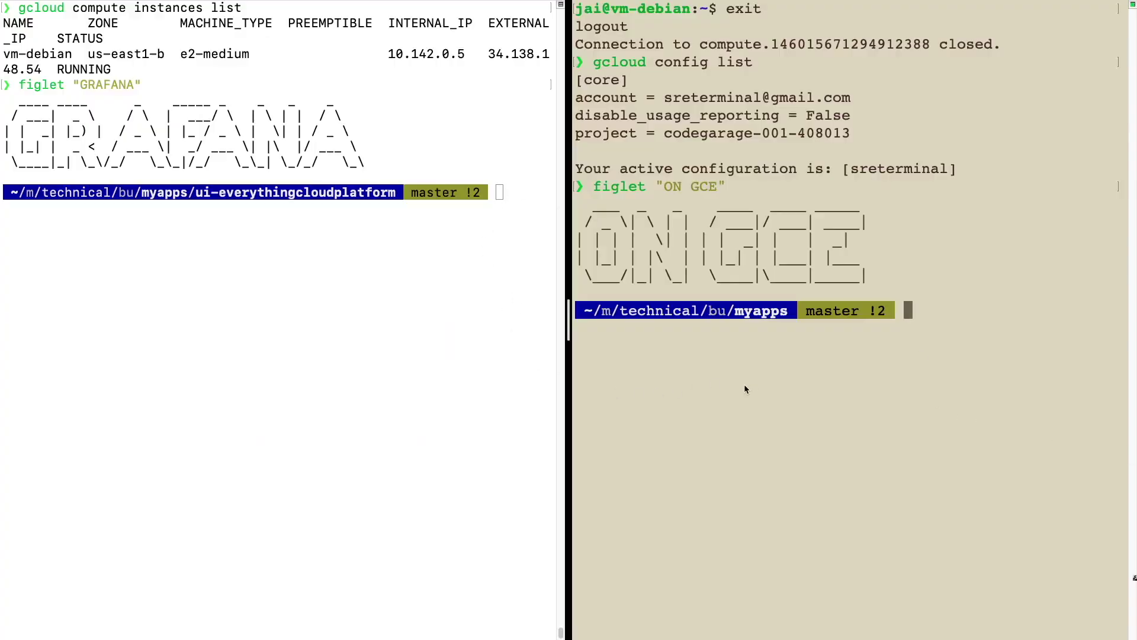
# Run gssh vm-debian in both the right and left terminal panes
pyautogui.write('gss')
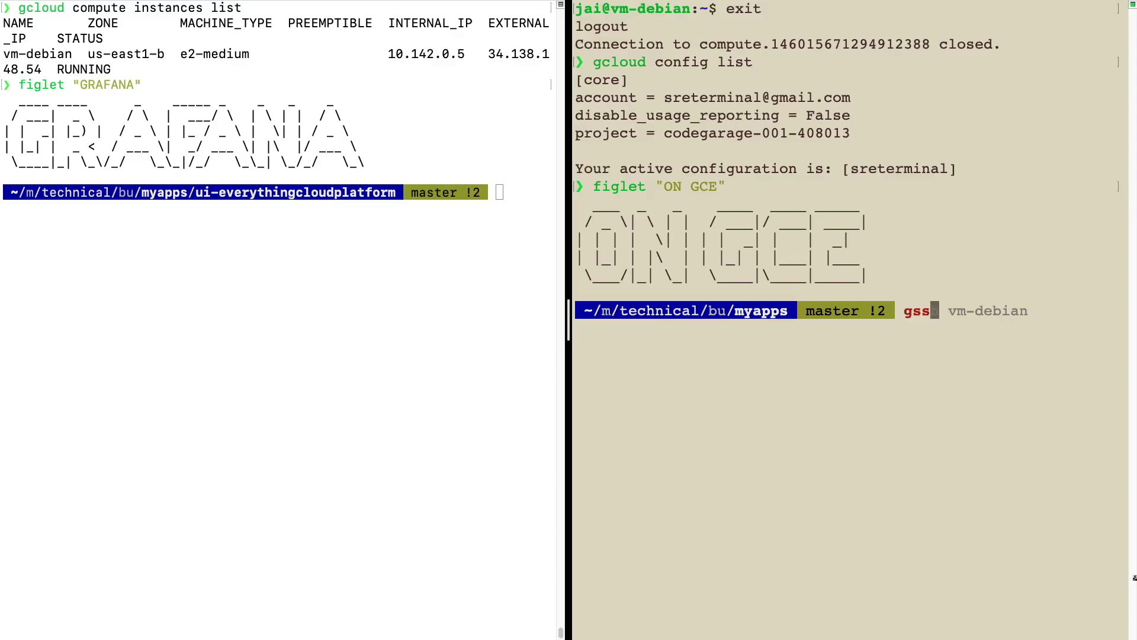
pyautogui.press('Right')
pyautogui.press('Return')
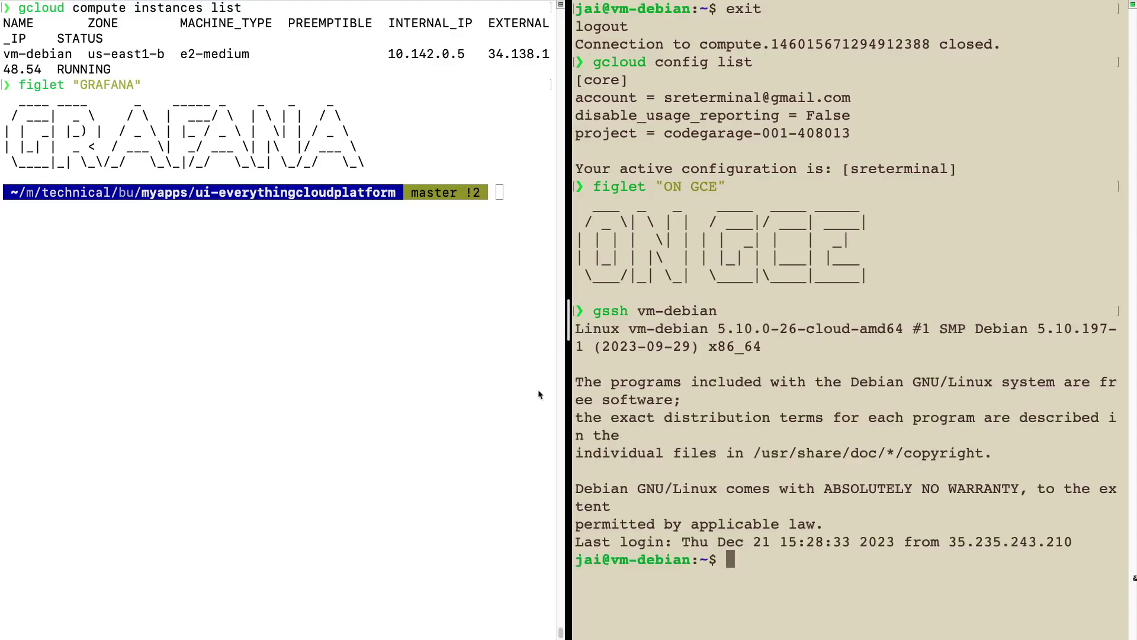
pyautogui.click(349, 364)
pyautogui.write('gssh vm')
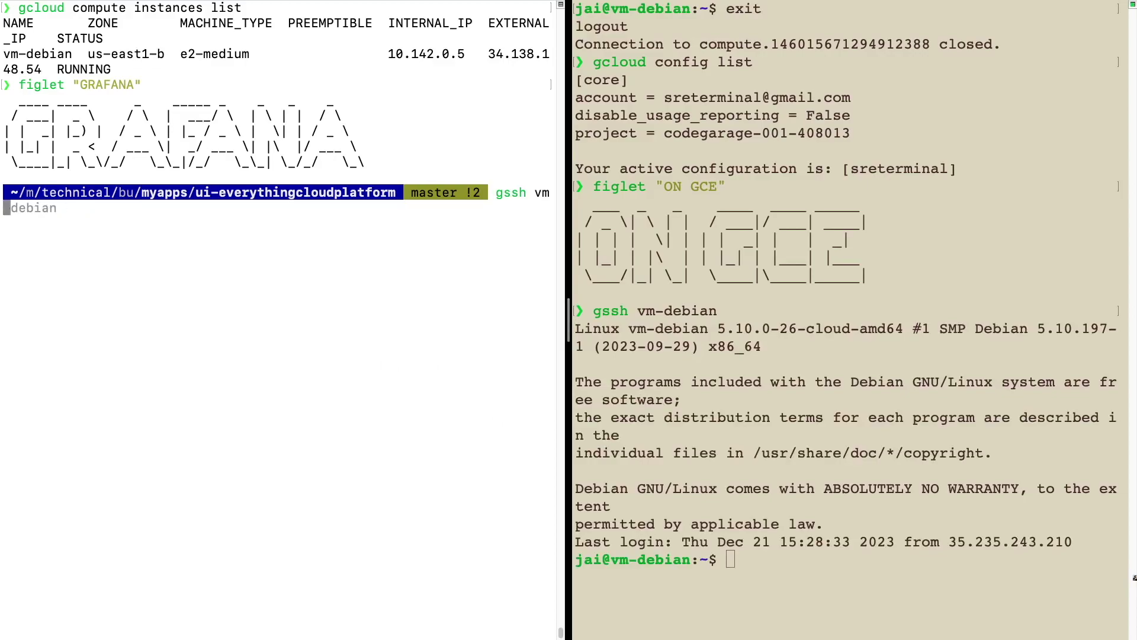
pyautogui.press('Right')
pyautogui.press('Return')
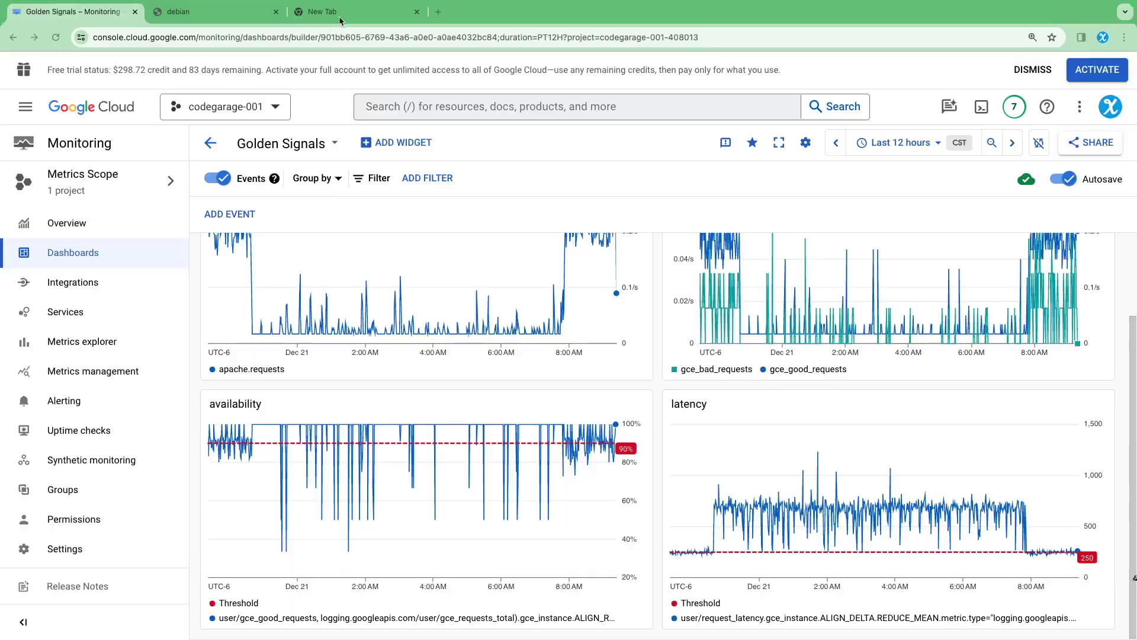
pyautogui.click(340, 13)
# Load the grafana.com 'Install Grafana on Debian or Ubuntu' guide and scroll to its APT steps
pyautogui.write('https://grafana.com/docs/grafana/latest/setup-grafana/installation/debian/')
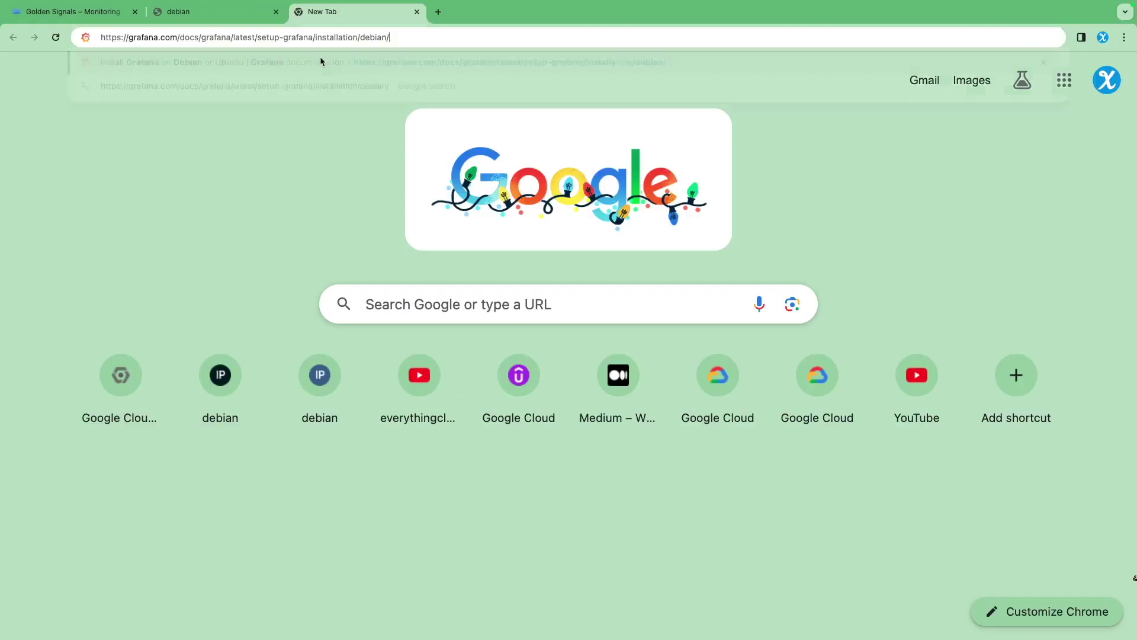
pyautogui.press('Return')
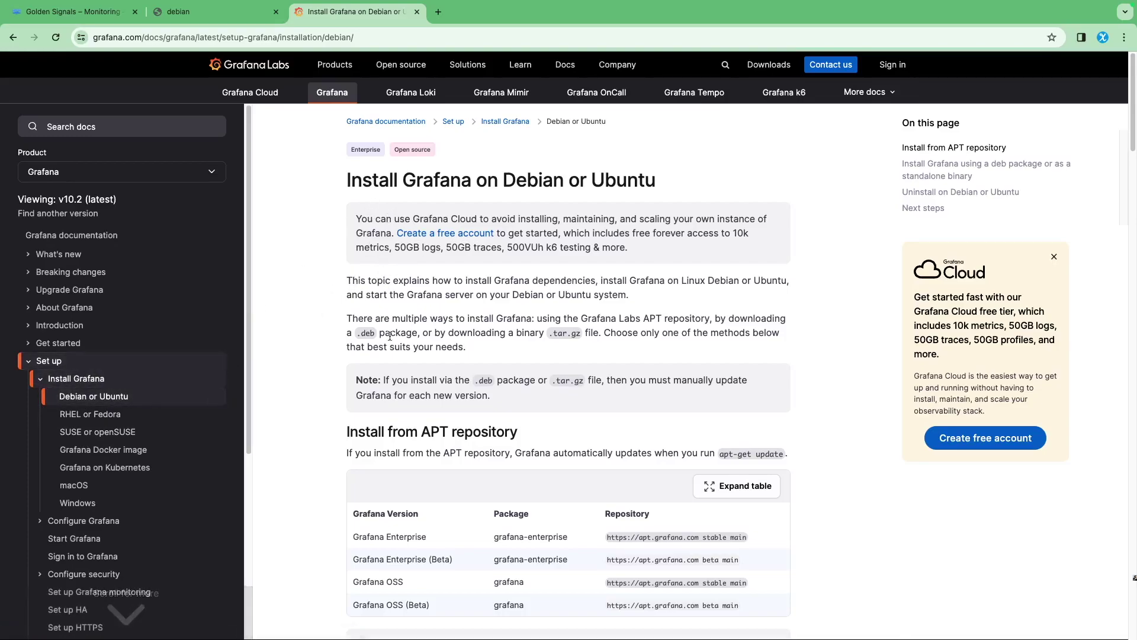
pyautogui.scroll(-8, 397, 361)
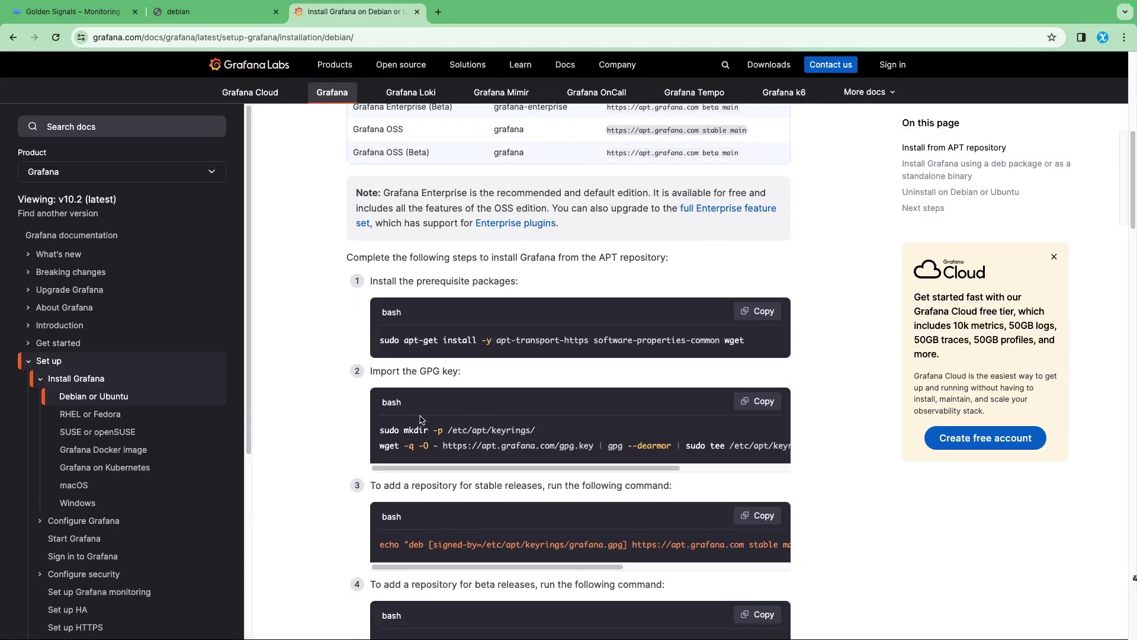
pyautogui.scroll(-1, 438, 406)
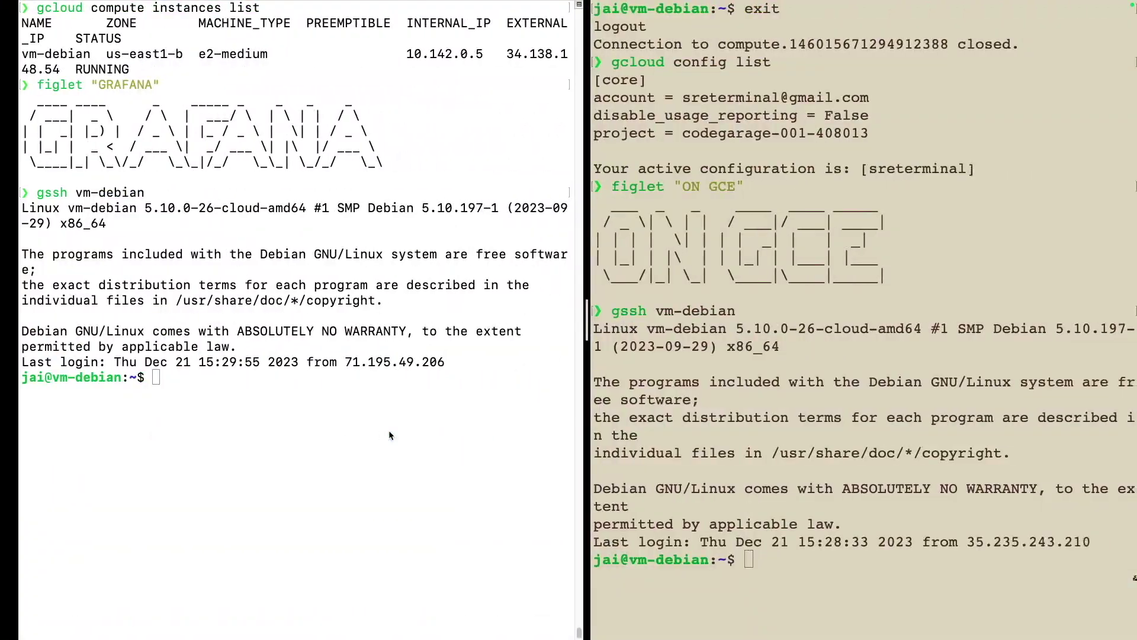
# Follow the system journal with journalctl -f in the left pane and narrow that pane
pyautogui.click(239, 460)
pyautogui.write('journalct')
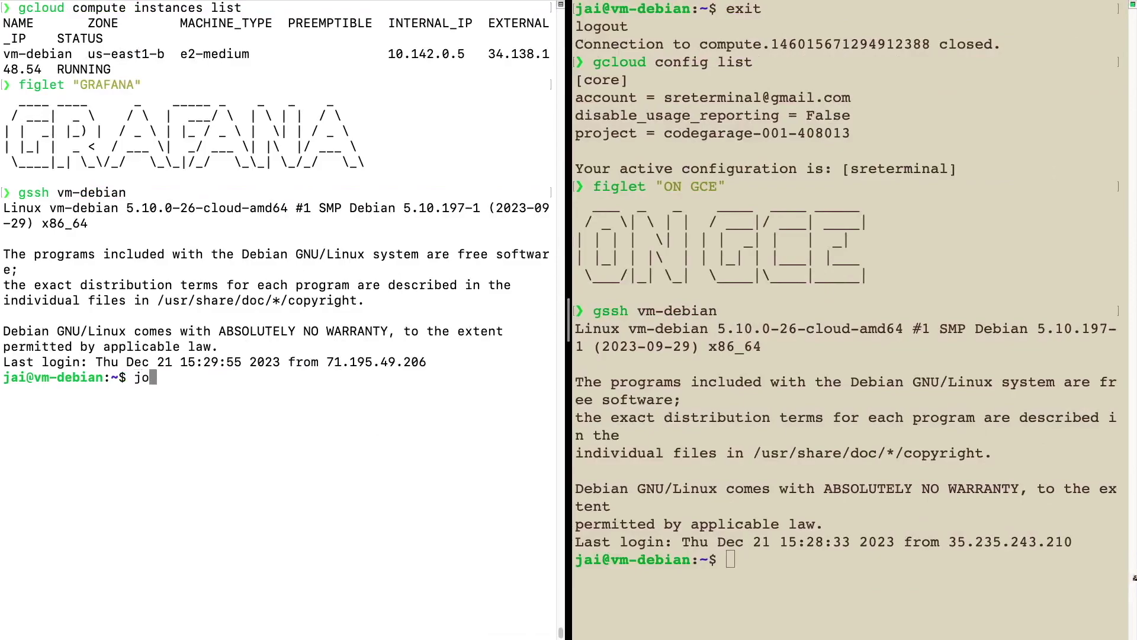
pyautogui.write('l -f')
pyautogui.press('Return')
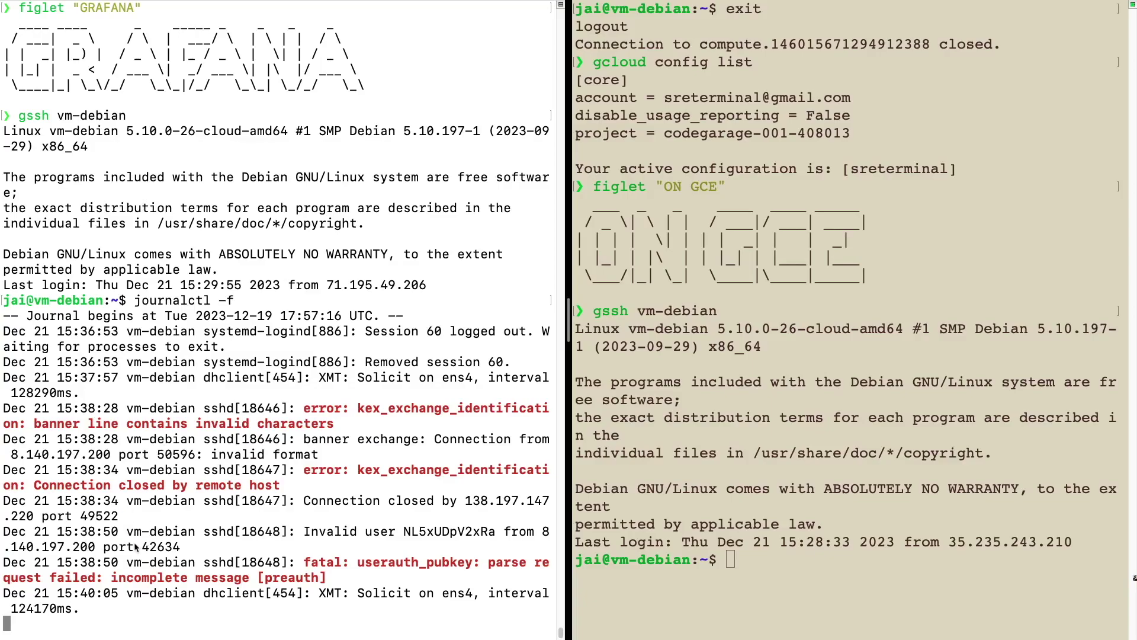
pyautogui.click(659, 430)
pyautogui.moveTo(568, 327); pyautogui.dragTo(514, 333)
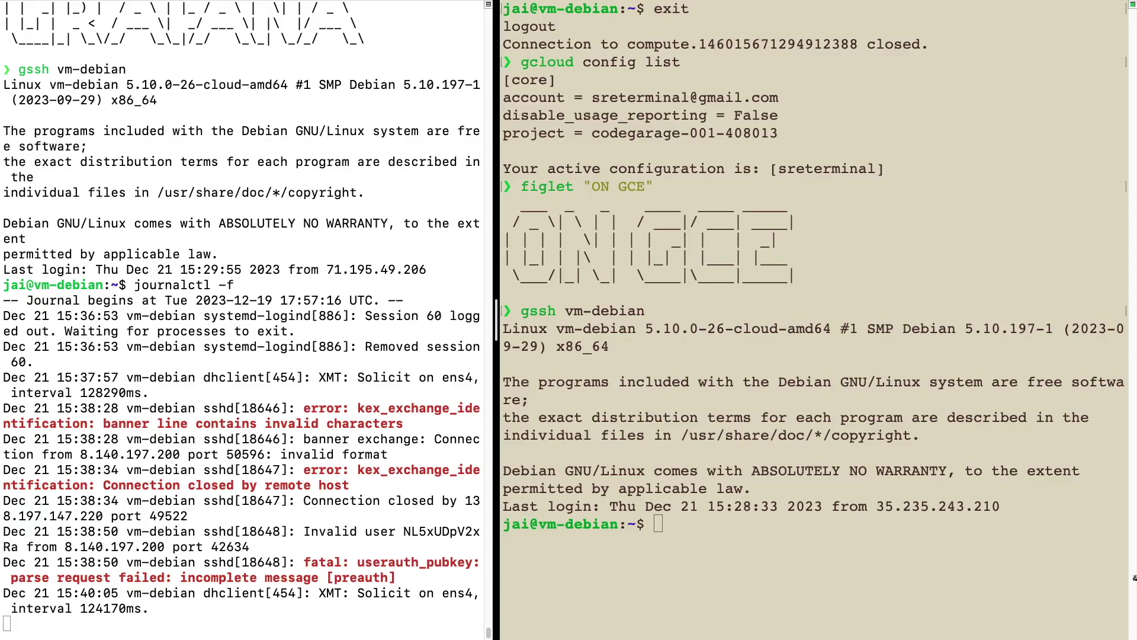
# Install the apt-get prerequisite packages and create /etc/apt/keyrings/ with sudo mkdir -p
pyautogui.click(975, 245)
pyautogui.write('sudo apt-get install -y apt-transport-https software-properties-common wget')
pyautogui.press('Return')
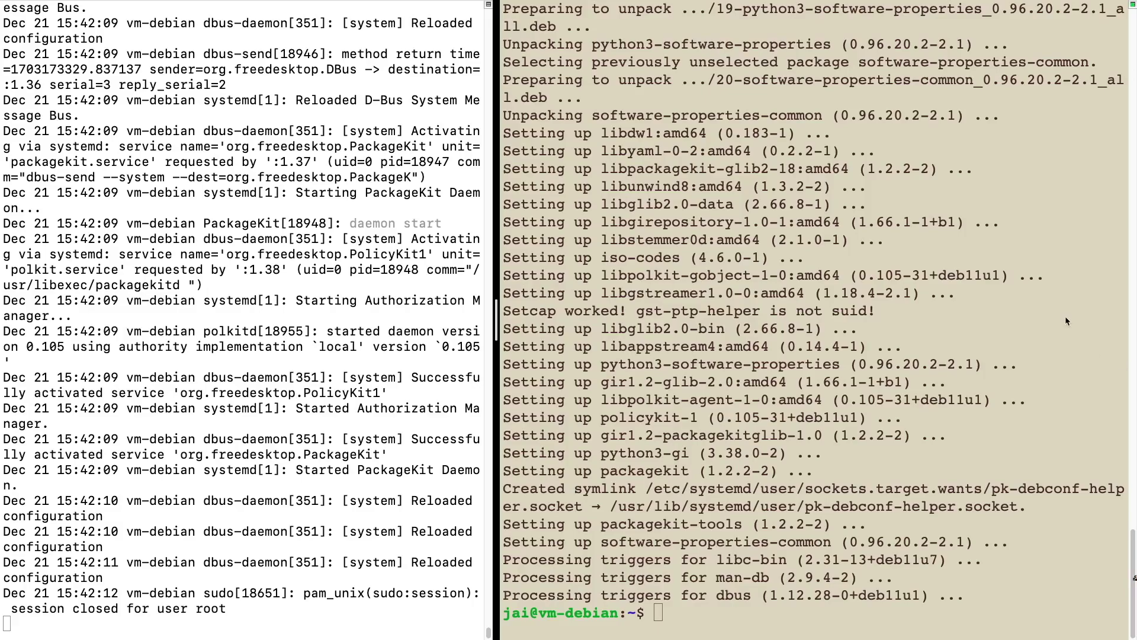
pyautogui.click(718, 348)
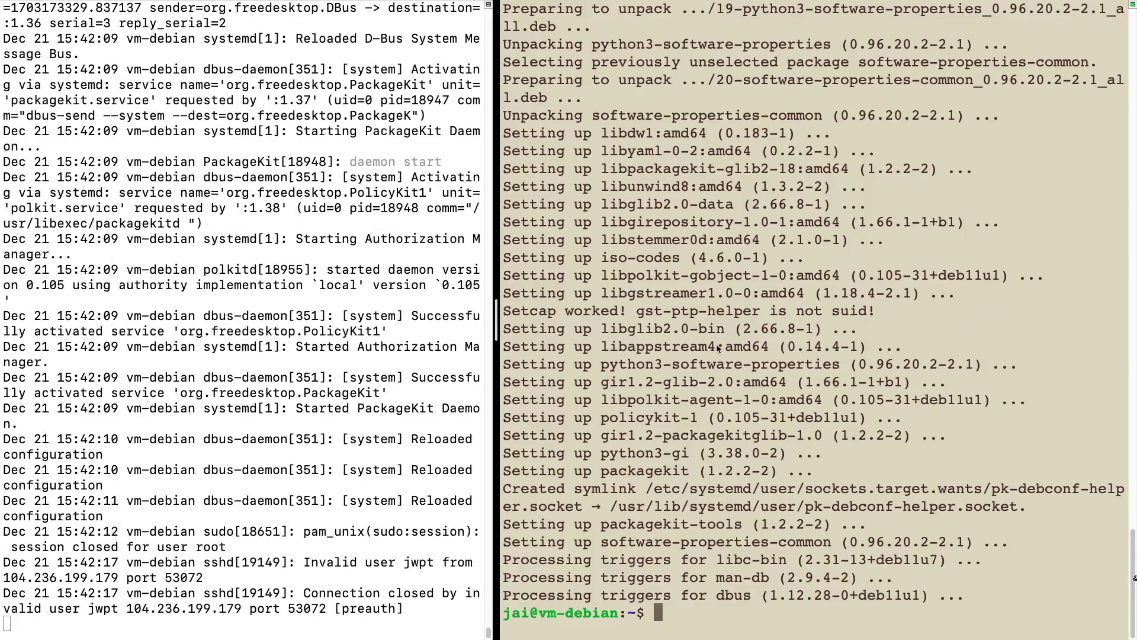
pyautogui.write('sudo mkdir -p /etc/apt/keyrings/')
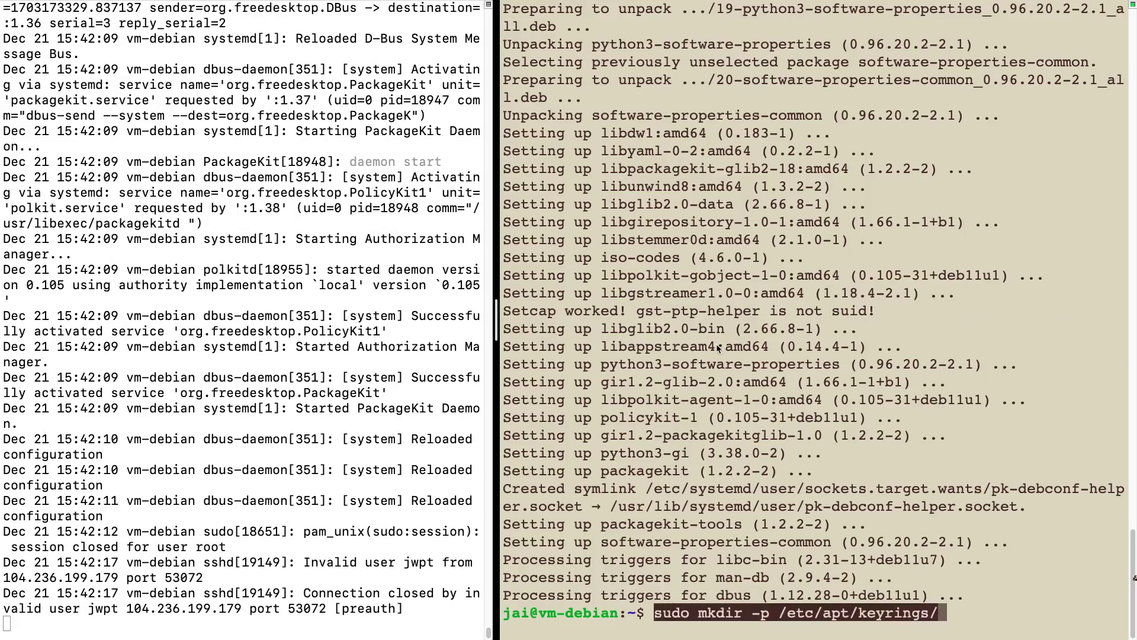
pyautogui.press('Return')
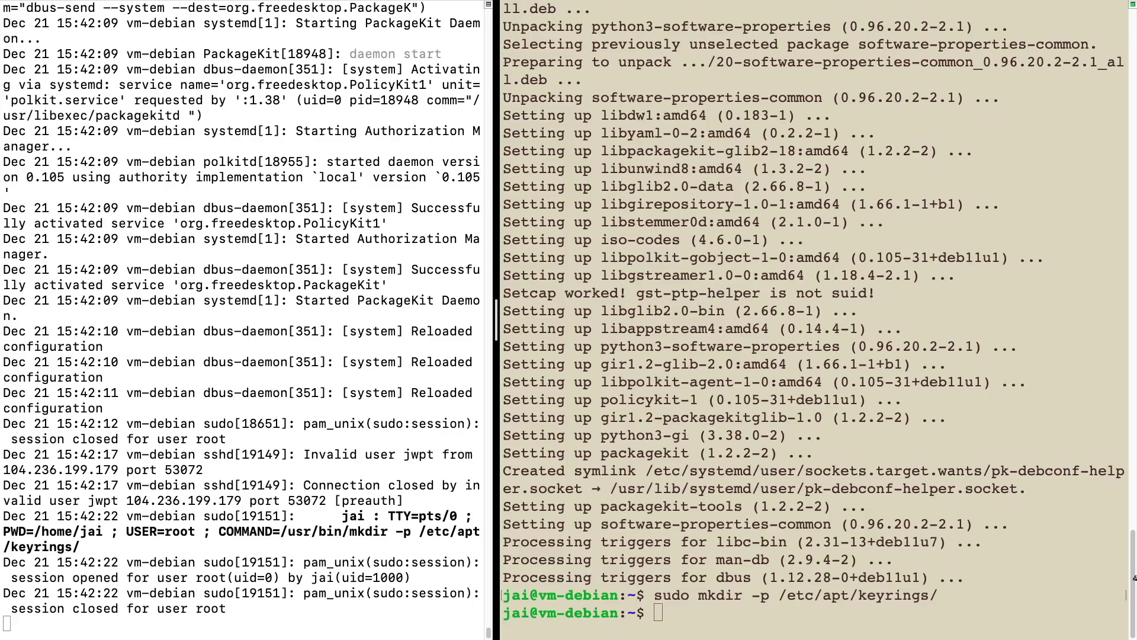
# Import Grafana's GPG key and add its stable and beta APT repositories
pyautogui.click(886, 353)
pyautogui.write('wget -q -O - https://apt.grafana.com/gpg.key | gpg --dearmor | sudo tee /etc/apt/keyrings/grafana.gpg > /dev/null')
pyautogui.press('Return')
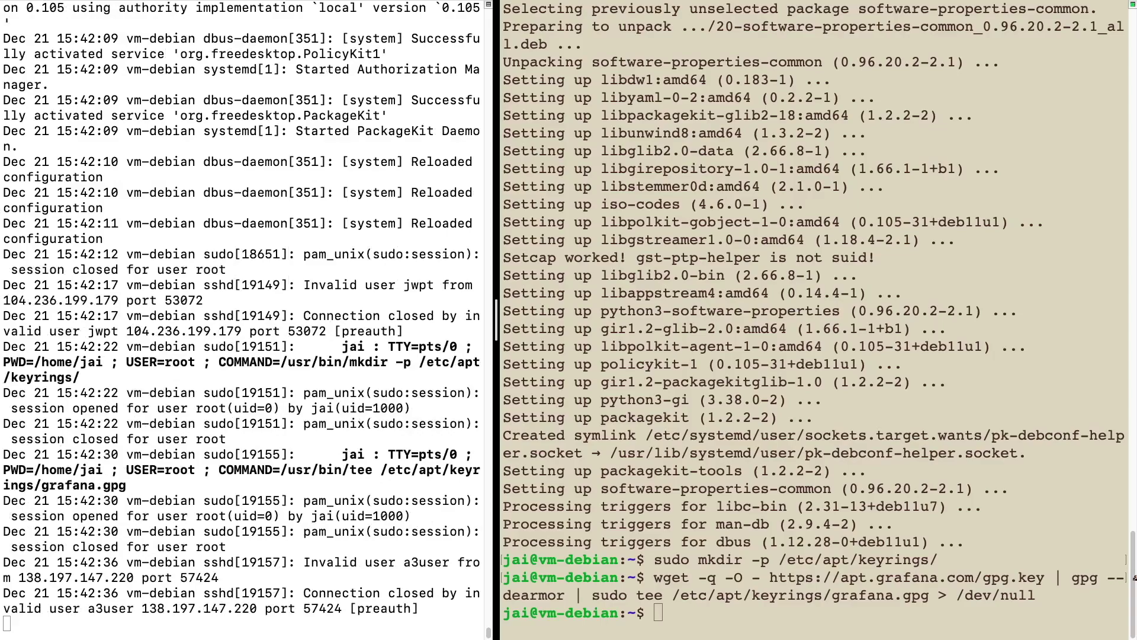
pyautogui.click(789, 413)
pyautogui.write('echo "deb [signed-by=/etc/apt/keyrings/grafana.gpg] https://apt.grafana.com stable main" | sudo tee -a /etc/apt/sources.list.d/grafana.list')
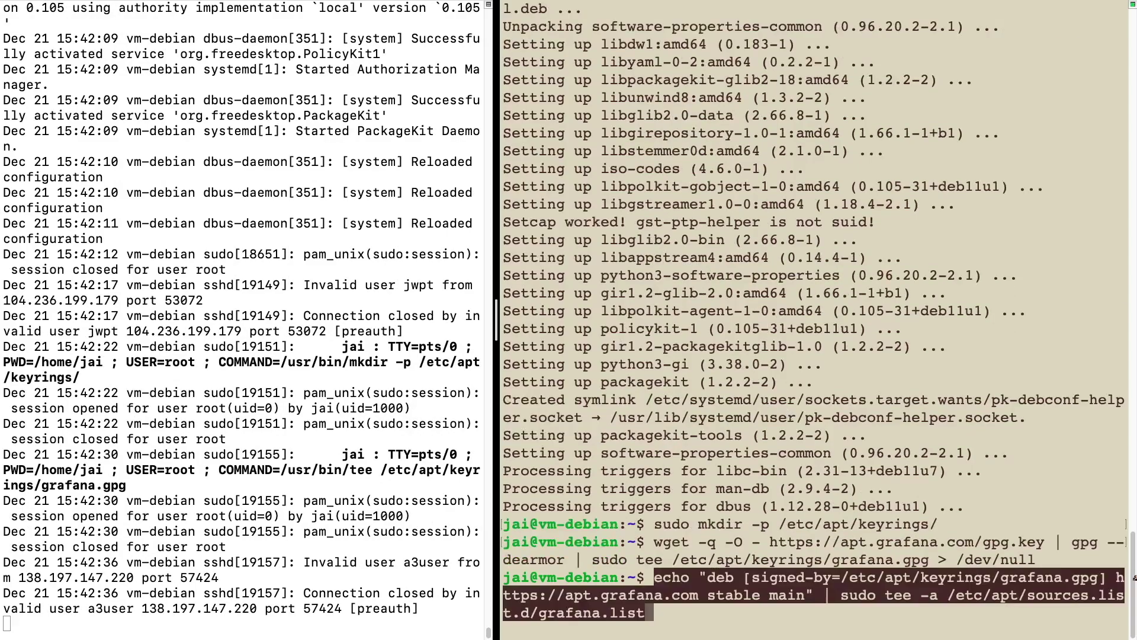
pyautogui.press('Return')
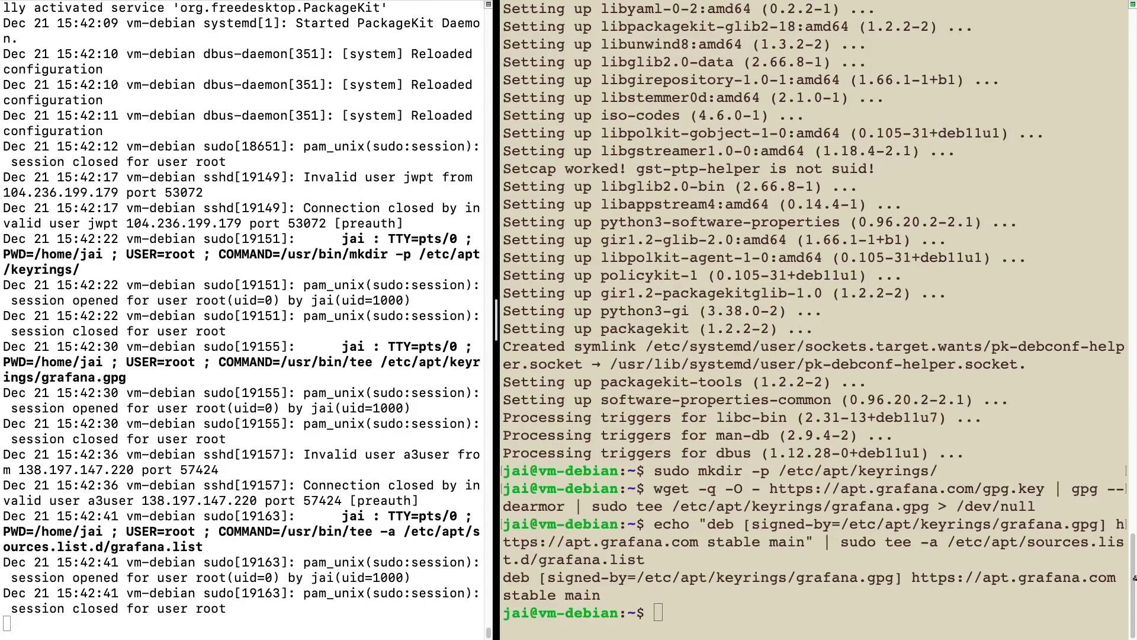
pyautogui.click(864, 432)
pyautogui.write('echo "deb [signed-by=/etc/apt/keyrings/grafana.gpg] https://apt.grafana.com beta main" | sudo tee -a /etc/apt/sources.list.d/grafana.list')
pyautogui.press('Return')
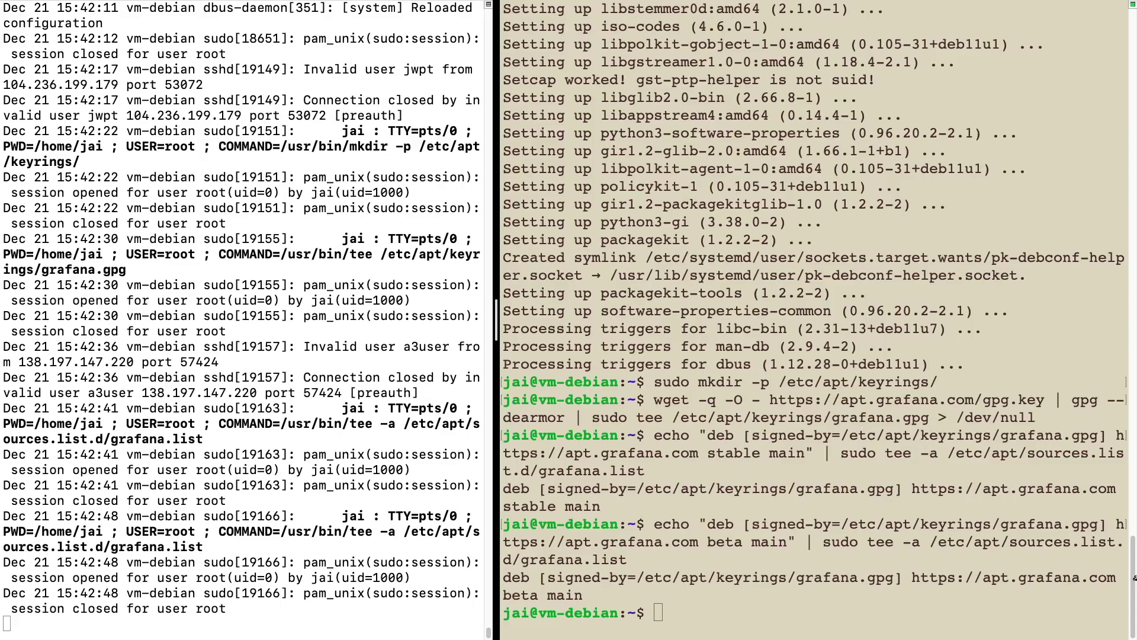
# Run sudo apt-get update, then sudo apt-get install grafana and confirm with Y
pyautogui.click(829, 452)
pyautogui.write('sudo apt-get update')
pyautogui.press('Return')
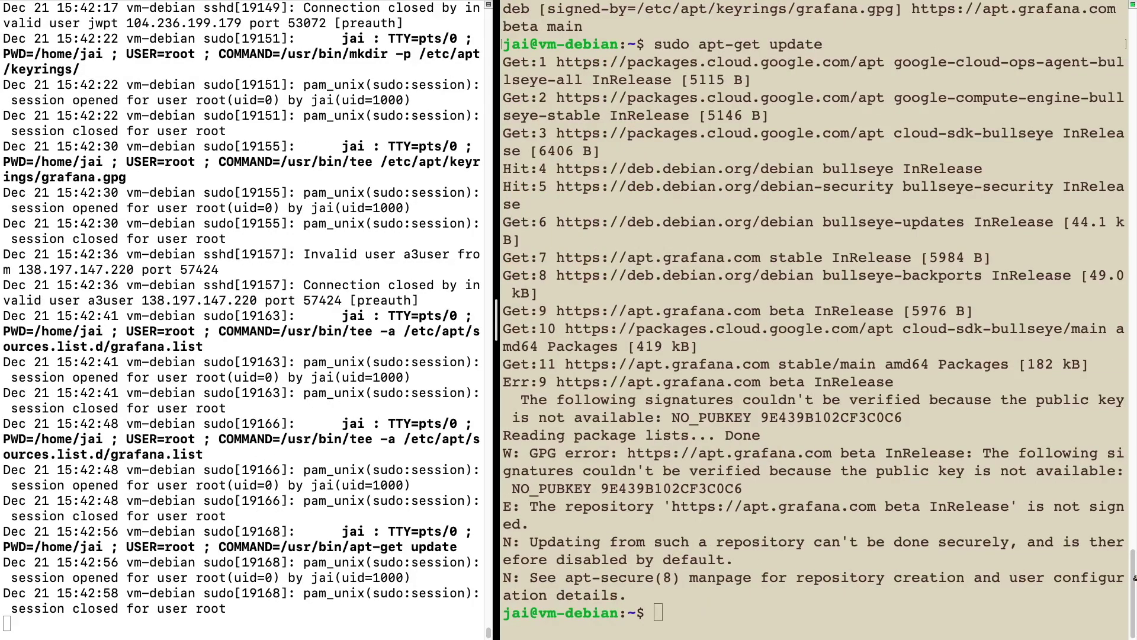
pyautogui.click(610, 407)
pyautogui.write('sudo apt-get install grafana')
pyautogui.press('Return')
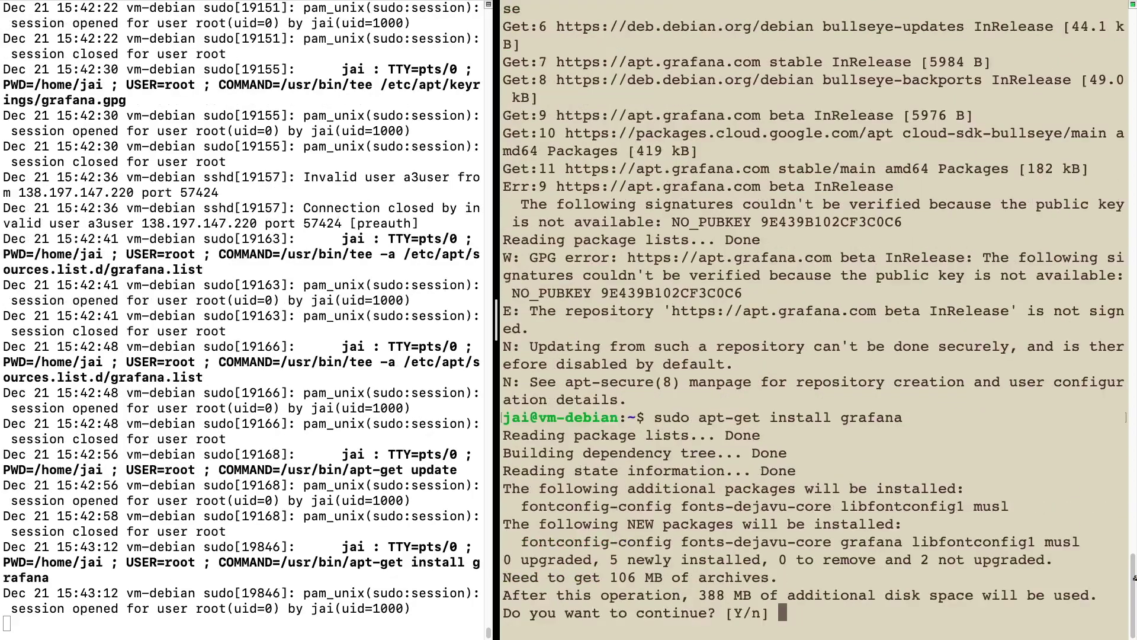
pyautogui.write('Y')
pyautogui.press('Return')
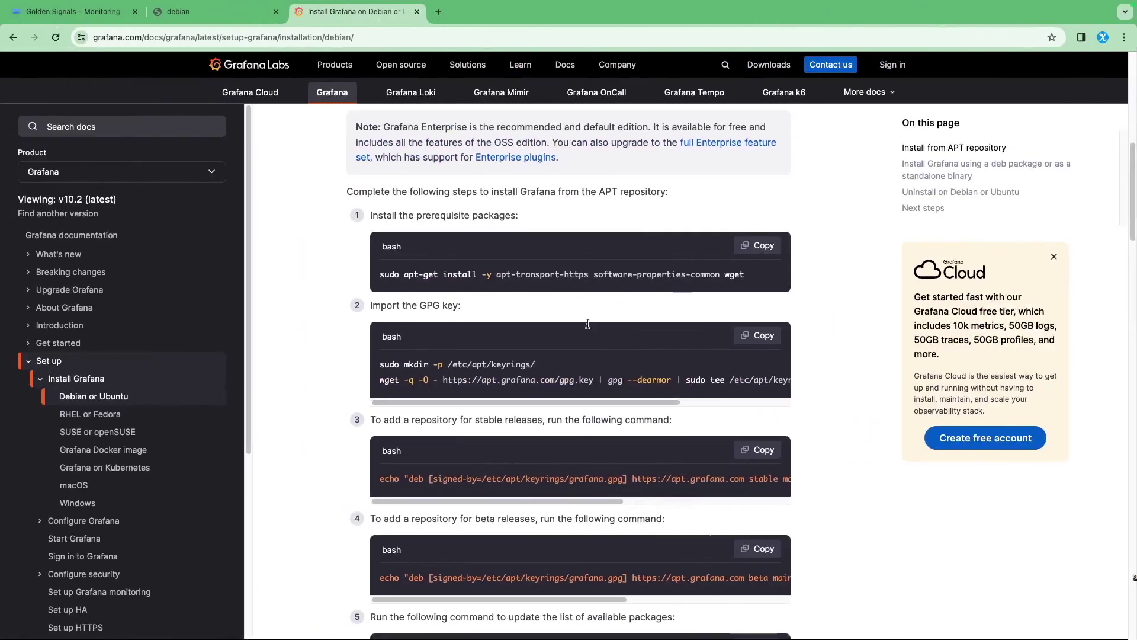
# Scroll the Debian install guide to steps 4–7 on updating packages and installing Grafana OSS
pyautogui.scroll(-3, 480, 323)
pyautogui.scroll(-5, 409, 350)
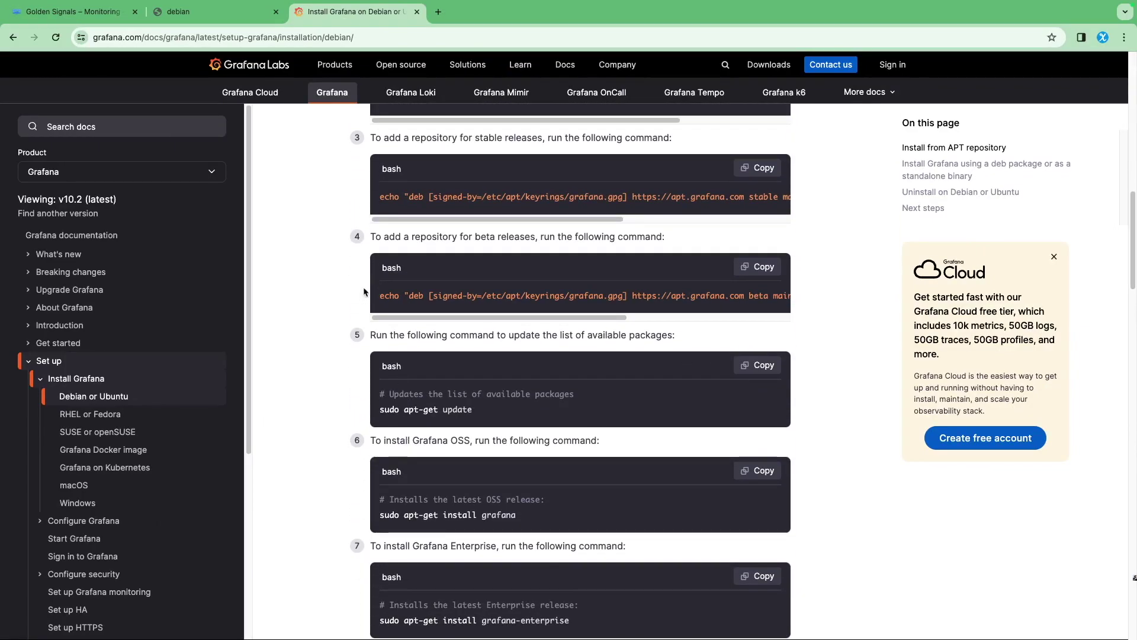
pyautogui.scroll(-5, 357, 340)
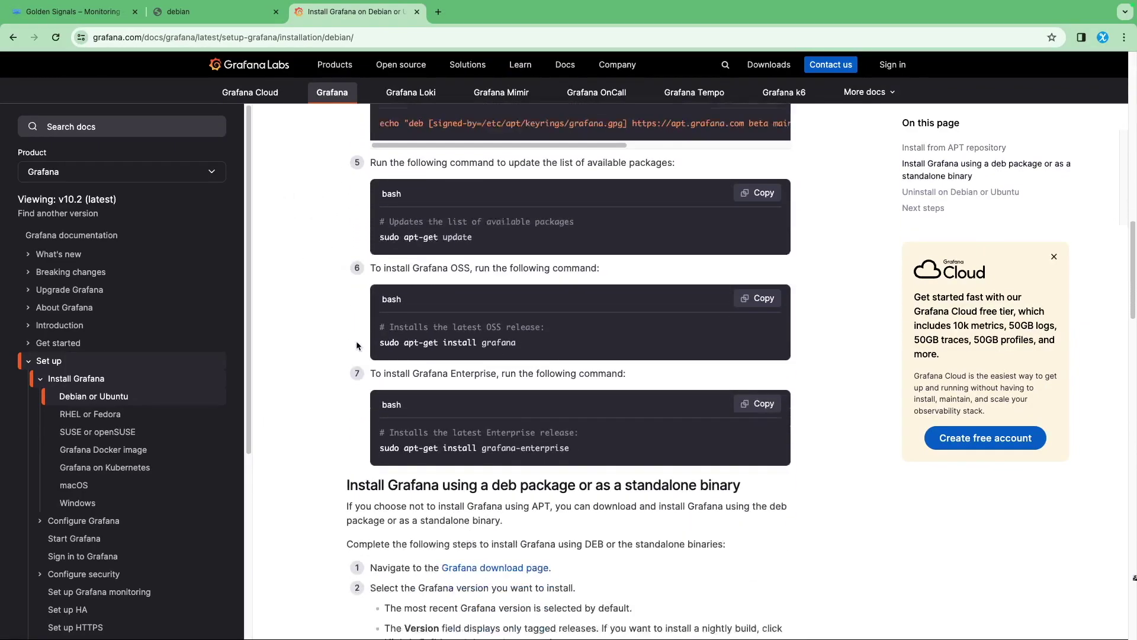
pyautogui.scroll(5, 355, 359)
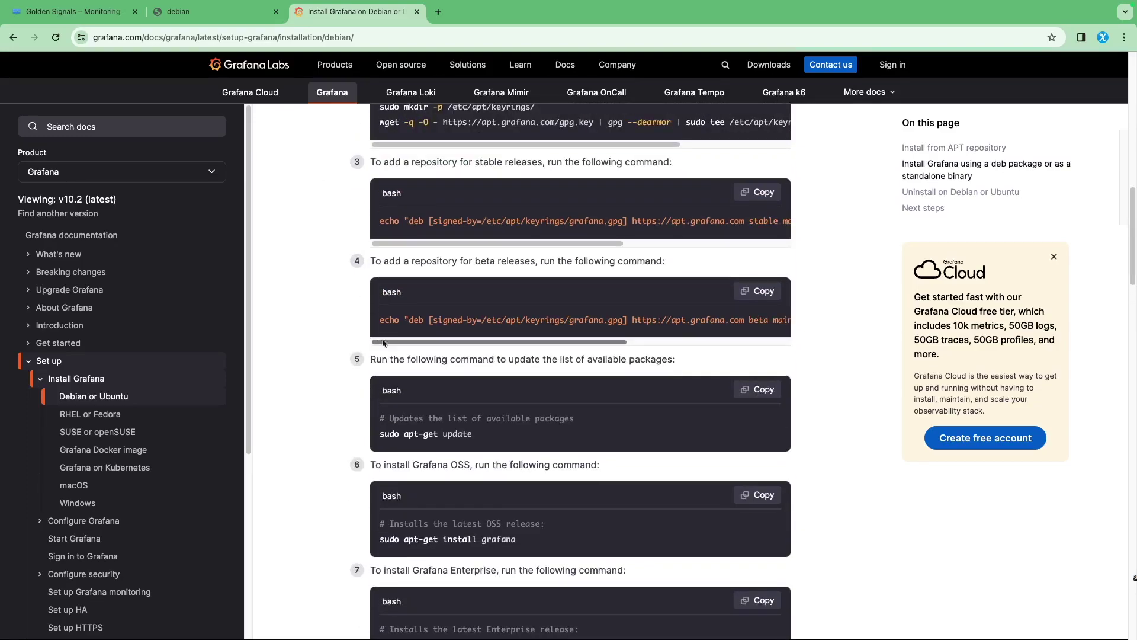
pyautogui.scroll(-2, 456, 379)
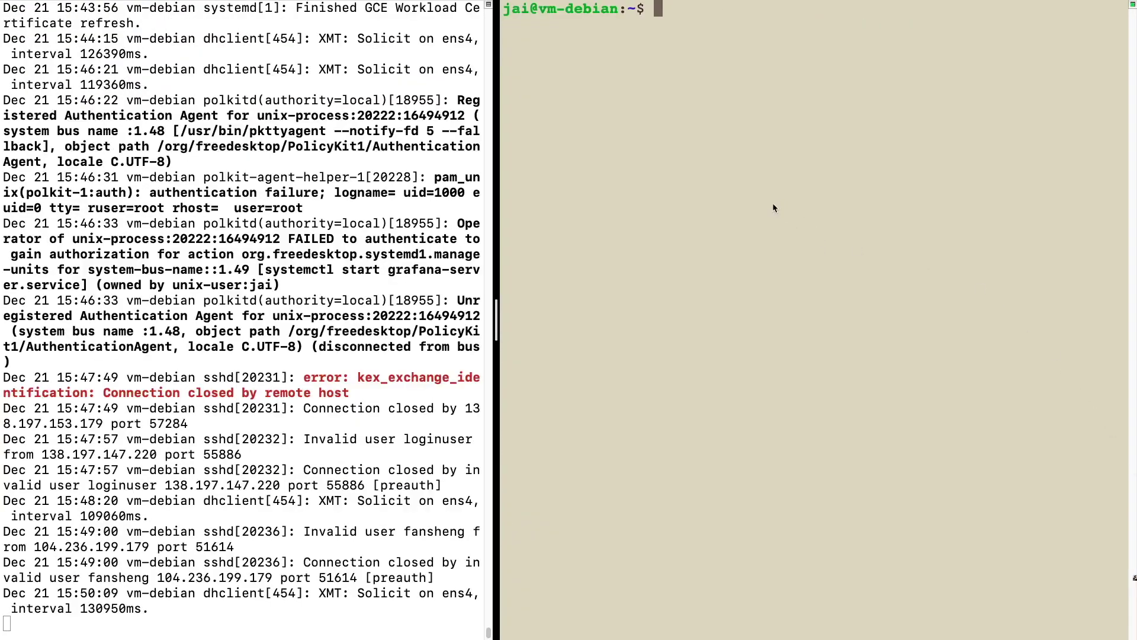
# Rerun the grafana-server status check, showing the service loaded but inactive (dead)
pyautogui.press('Up')
pyautogui.press('Up')
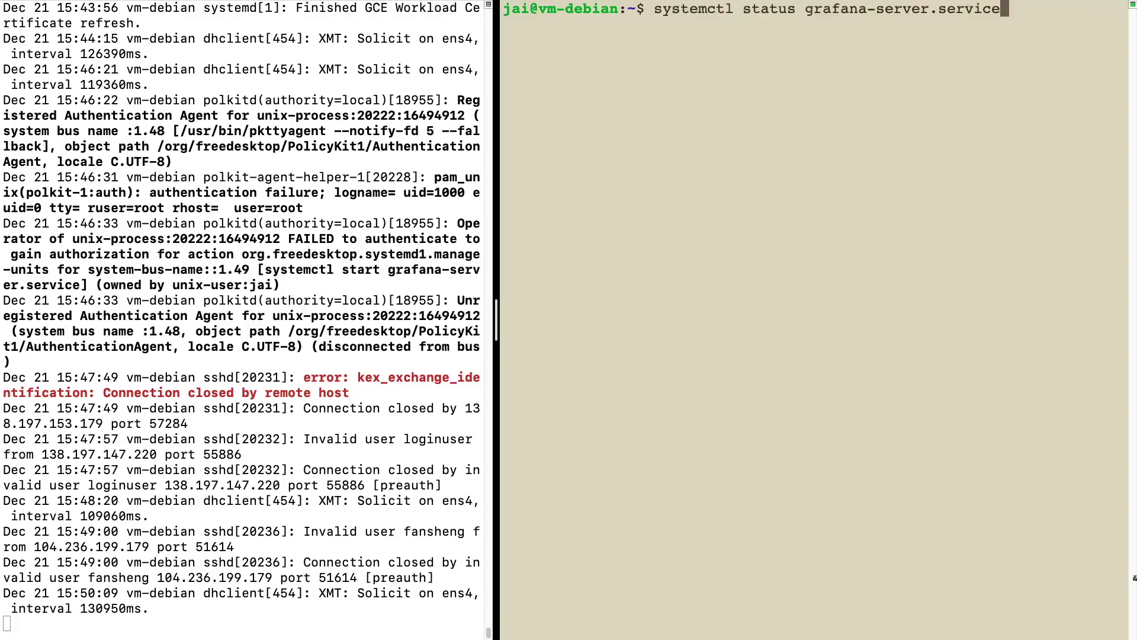
pyautogui.press('Return')
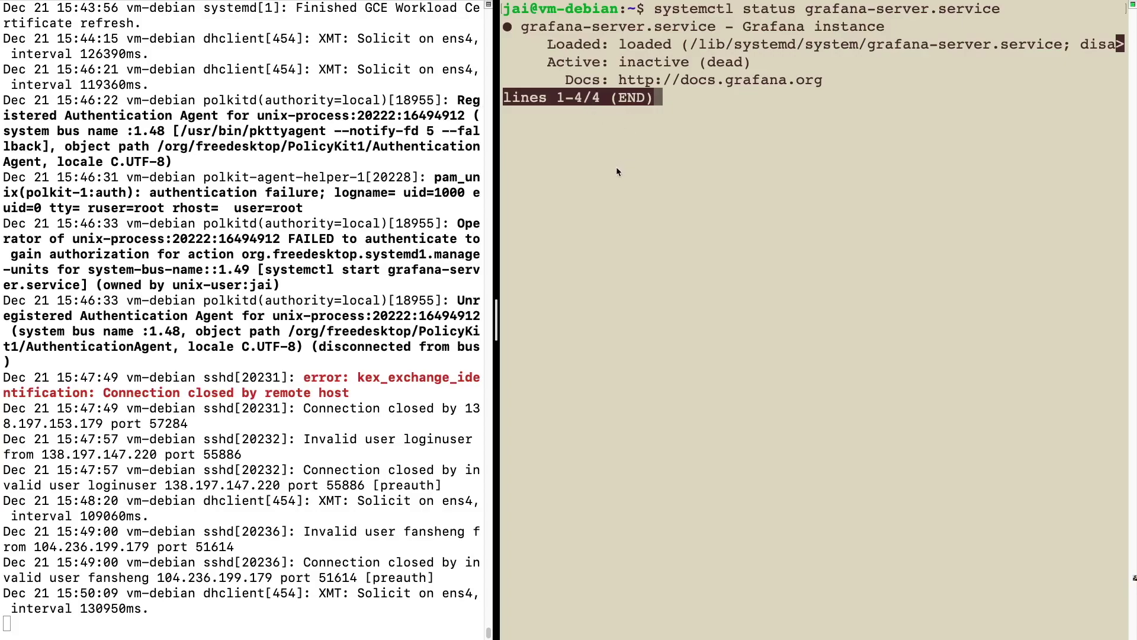
pyautogui.press('q')
pyautogui.hotkey('ctrl', 'Left')
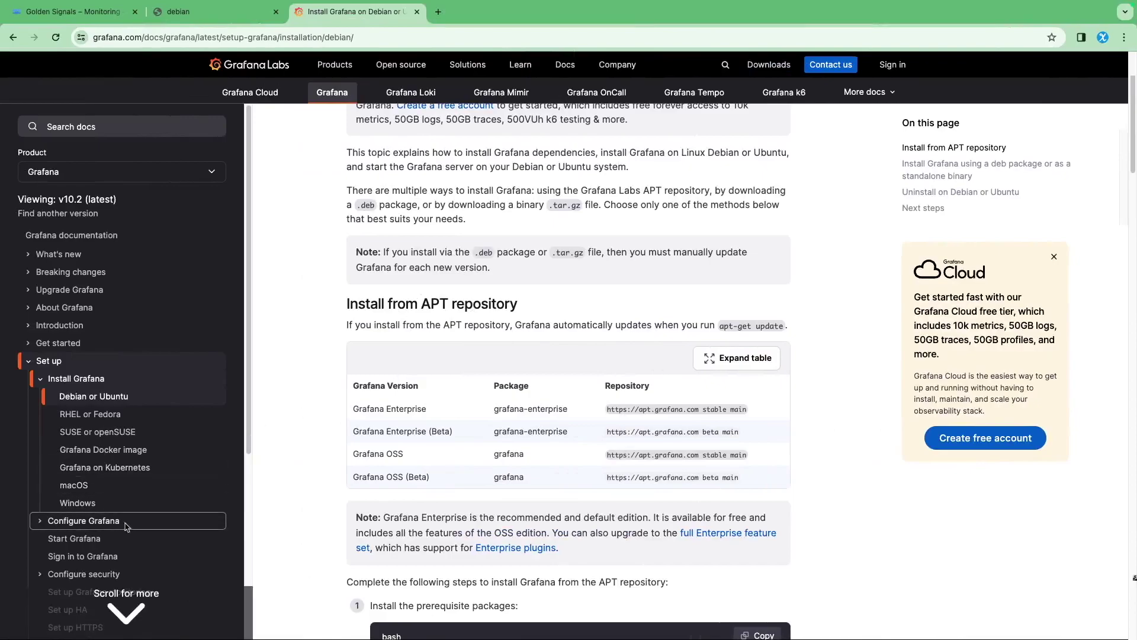
# Open the Start Grafana docs page and run its sudo systemctl daemon-reload command on the VM
pyautogui.click(77, 541)
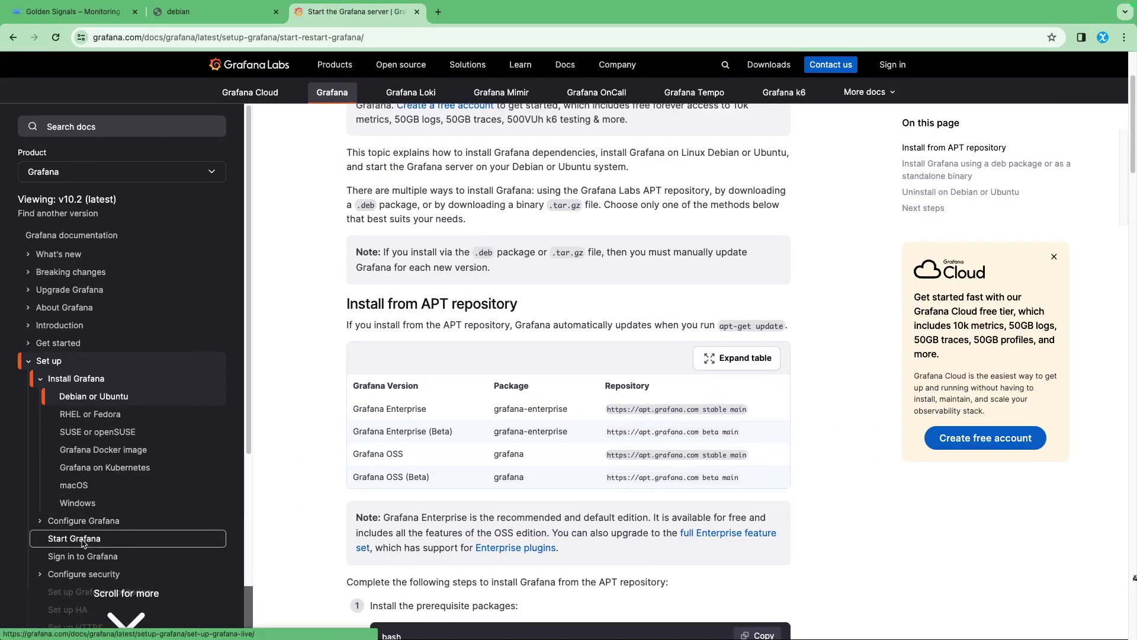
pyautogui.scroll(-2, 494, 298)
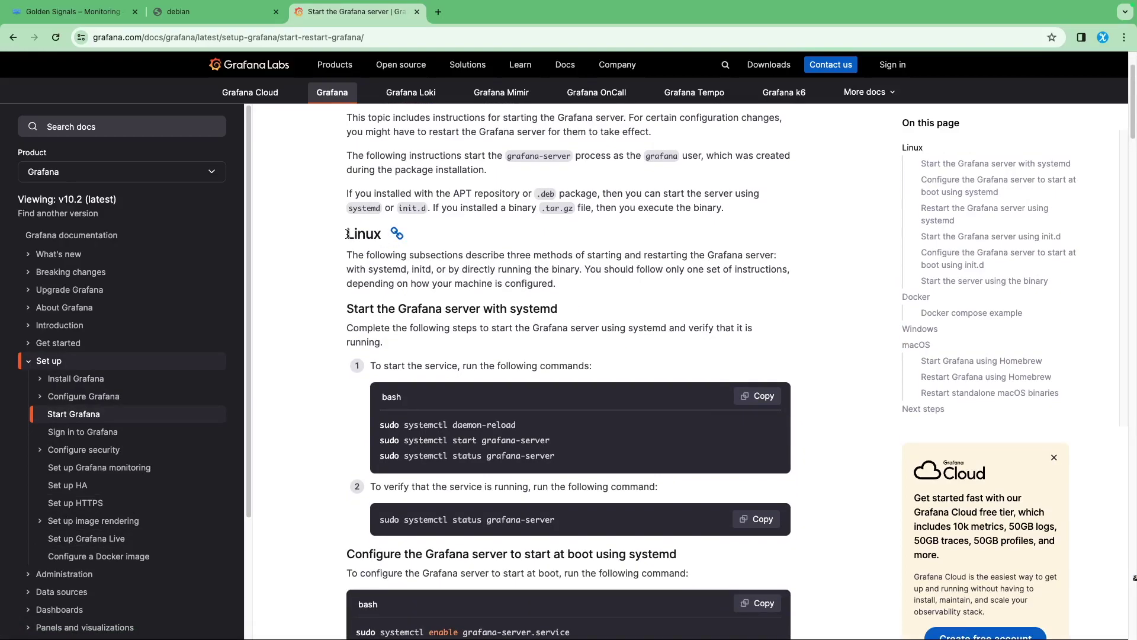
pyautogui.doubleClick(369, 238)
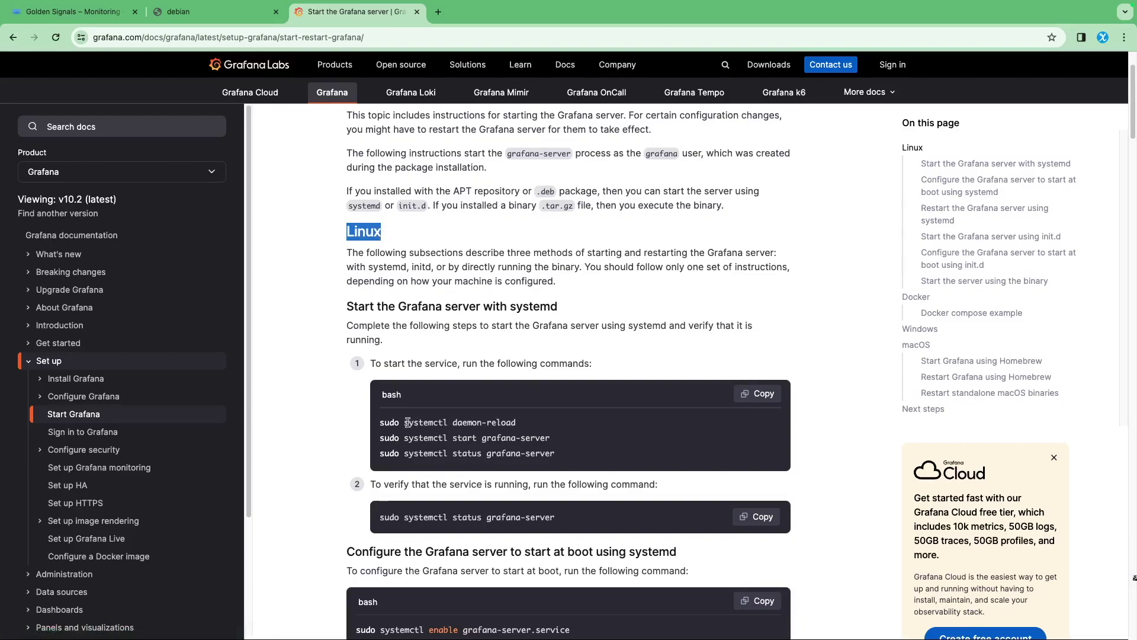
pyautogui.moveTo(379, 421); pyautogui.dragTo(525, 423)
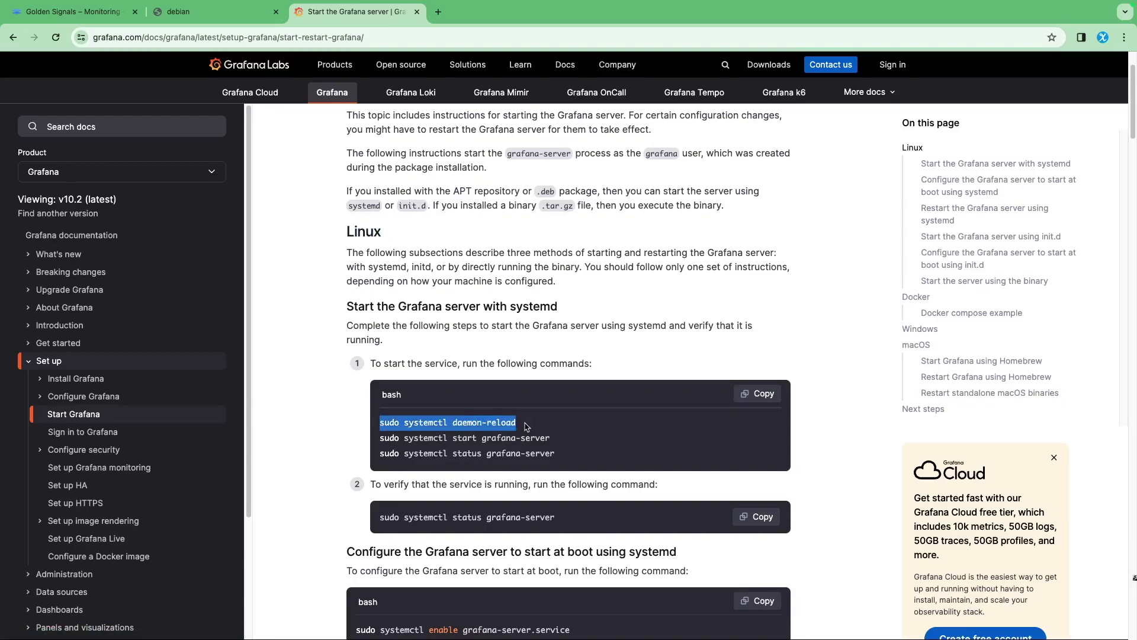
pyautogui.press('super+c')
pyautogui.hotkey('ctrl', 'Right')
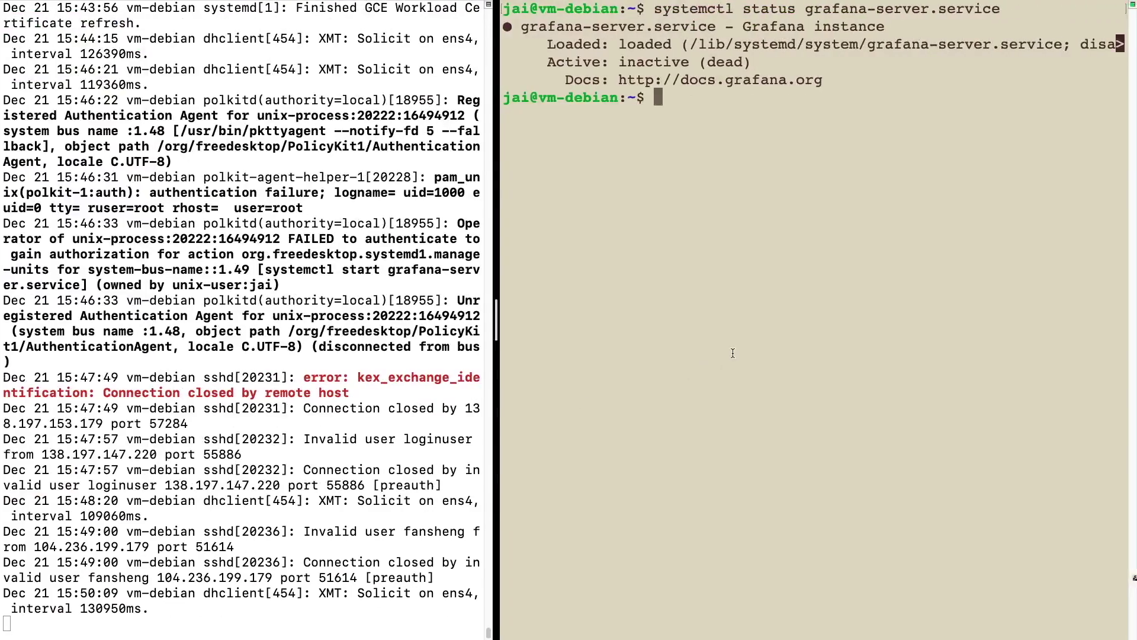
pyautogui.press('super+v')
pyautogui.press('Return')
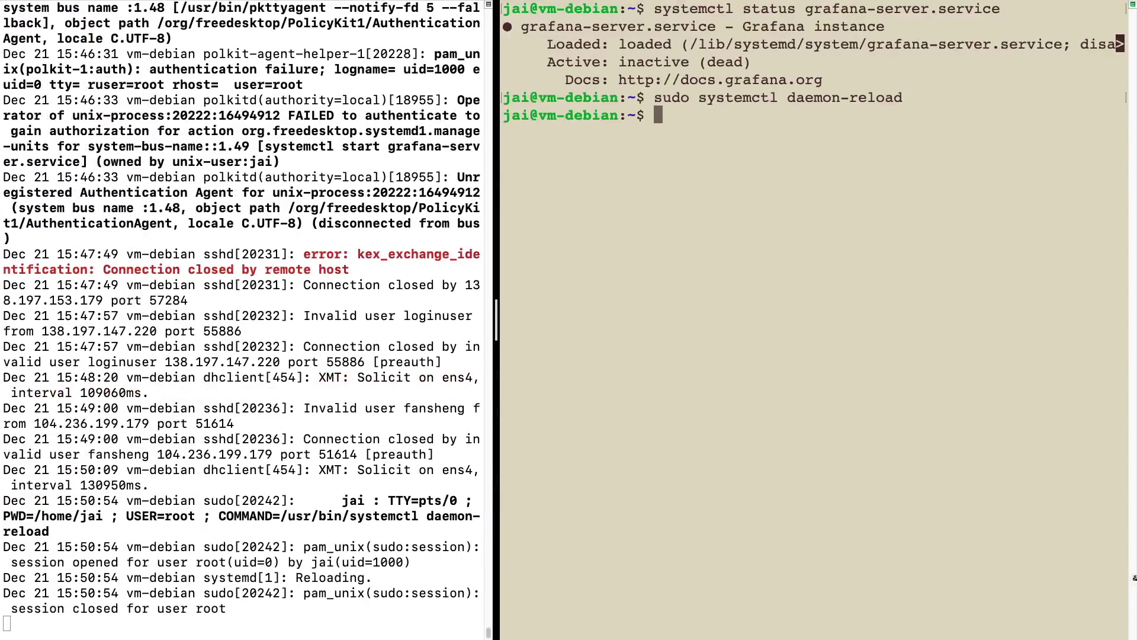
# Back in the docs, select the sudo systemctl start grafana-server command
pyautogui.hotkey('ctrl', 'Left')
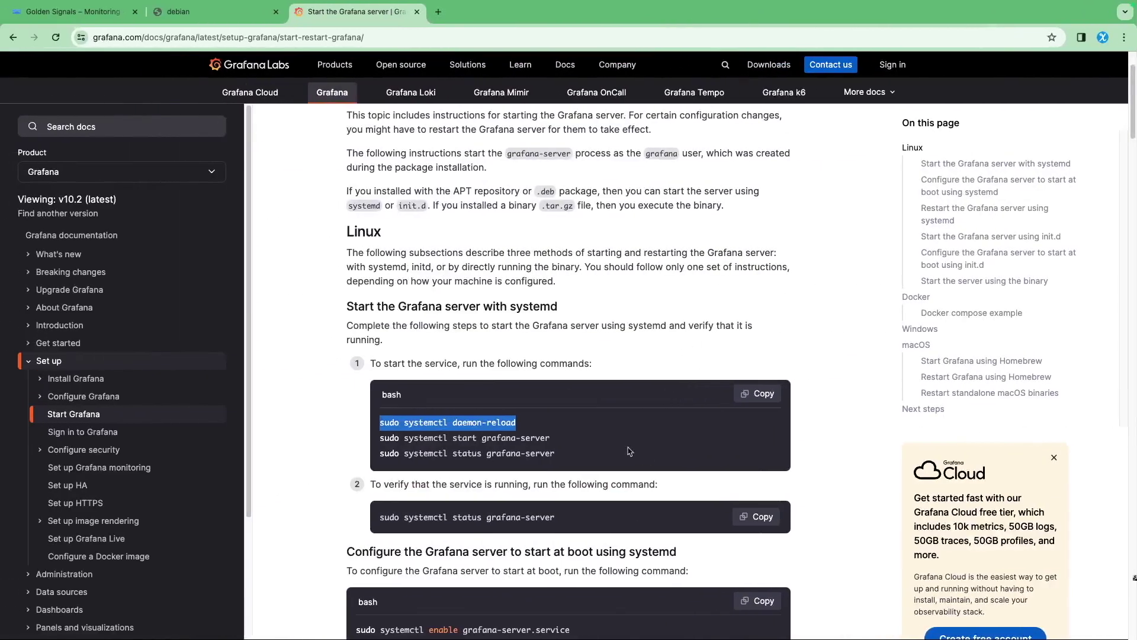
pyautogui.click(382, 446)
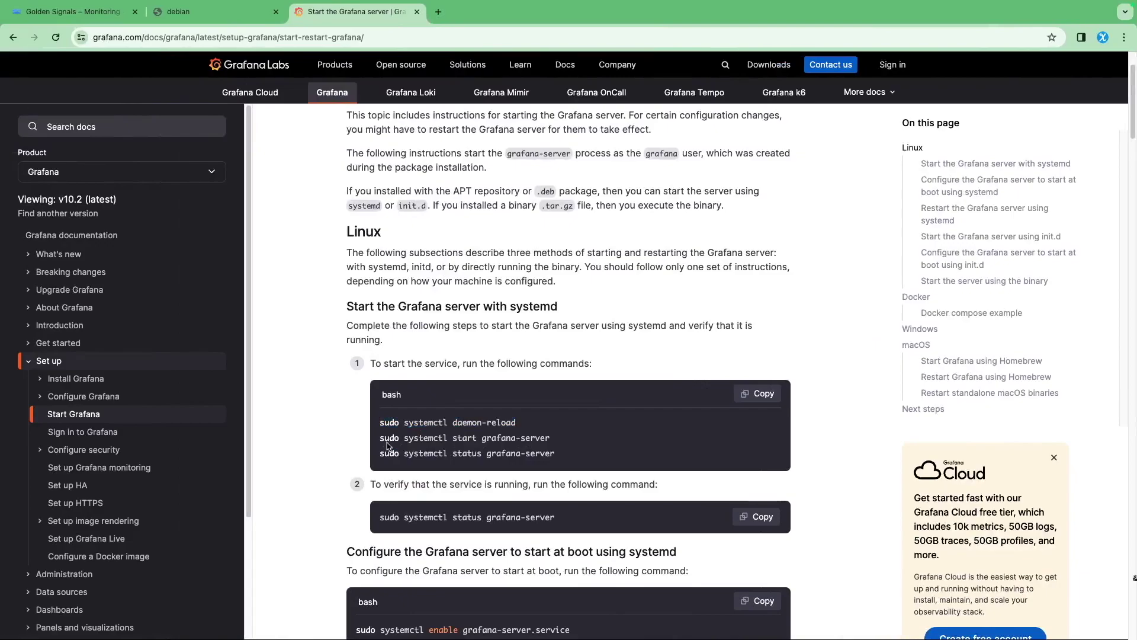
pyautogui.moveTo(380, 442); pyautogui.dragTo(553, 443)
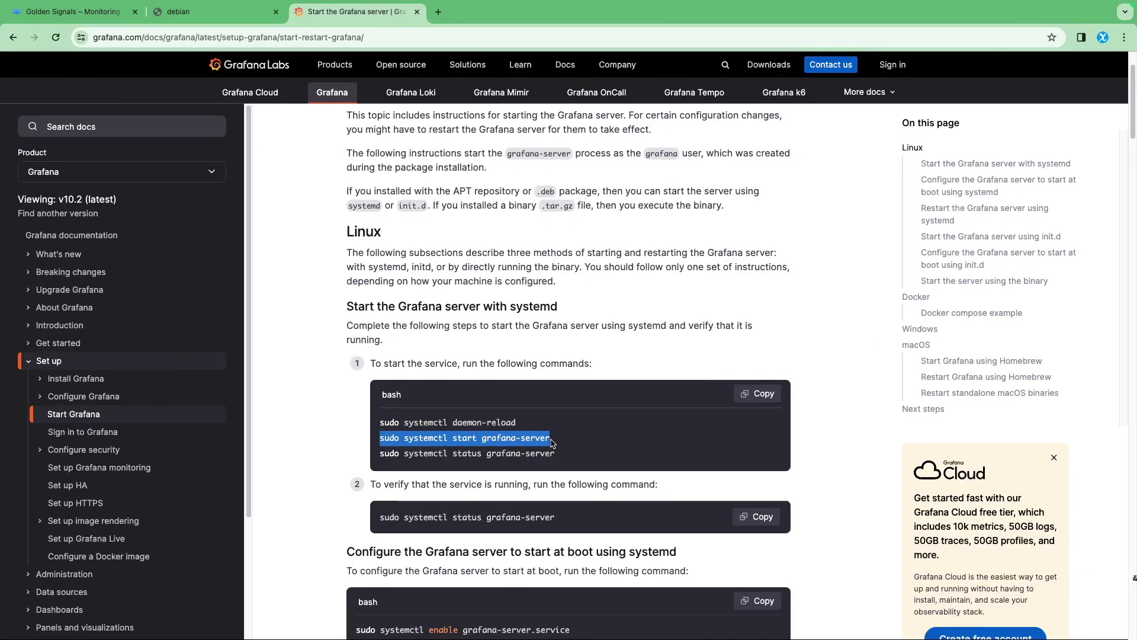
# Start grafana-server with sudo systemctl start and verify its status reads active (running)
pyautogui.hotkey('ctrl', 'Right')
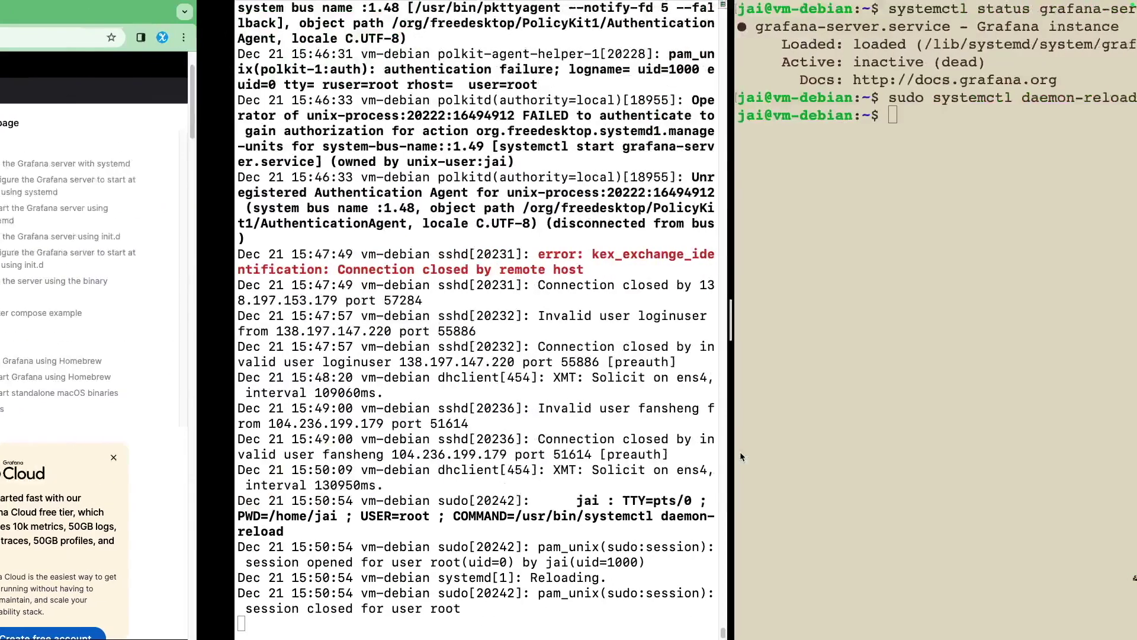
pyautogui.press('Up')
pyautogui.press('Up')
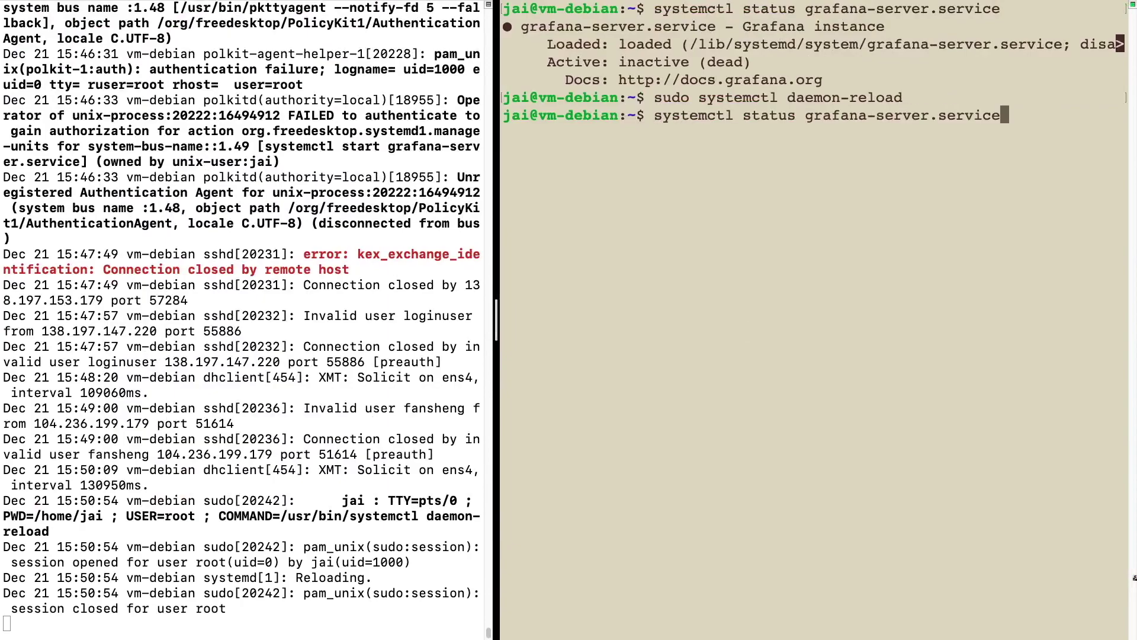
pyautogui.press('Return')
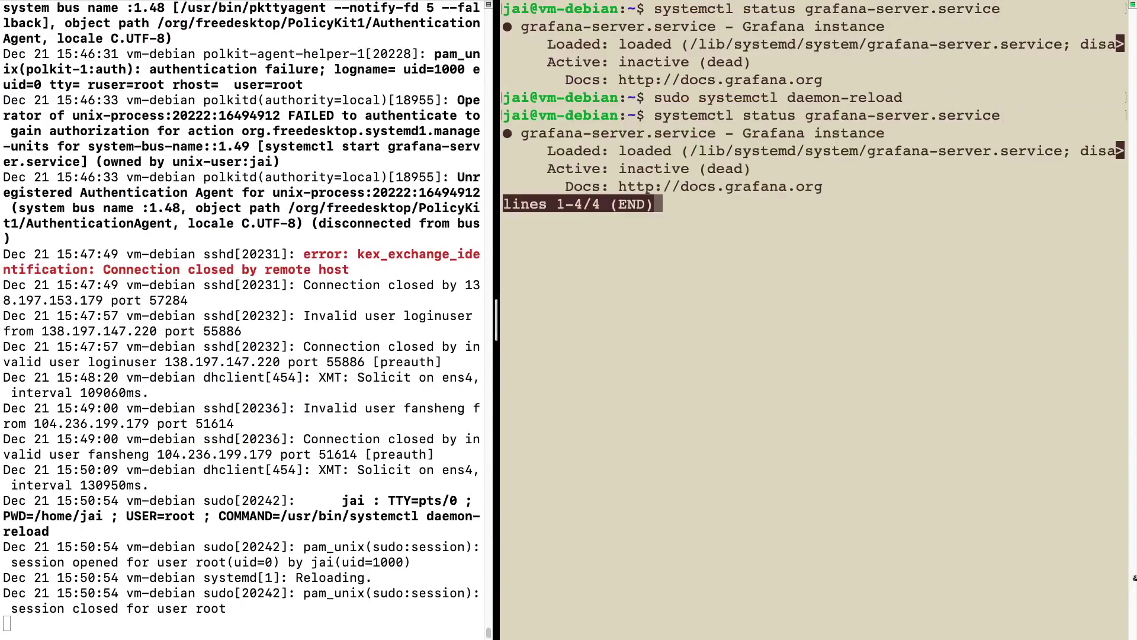
pyautogui.press('q')
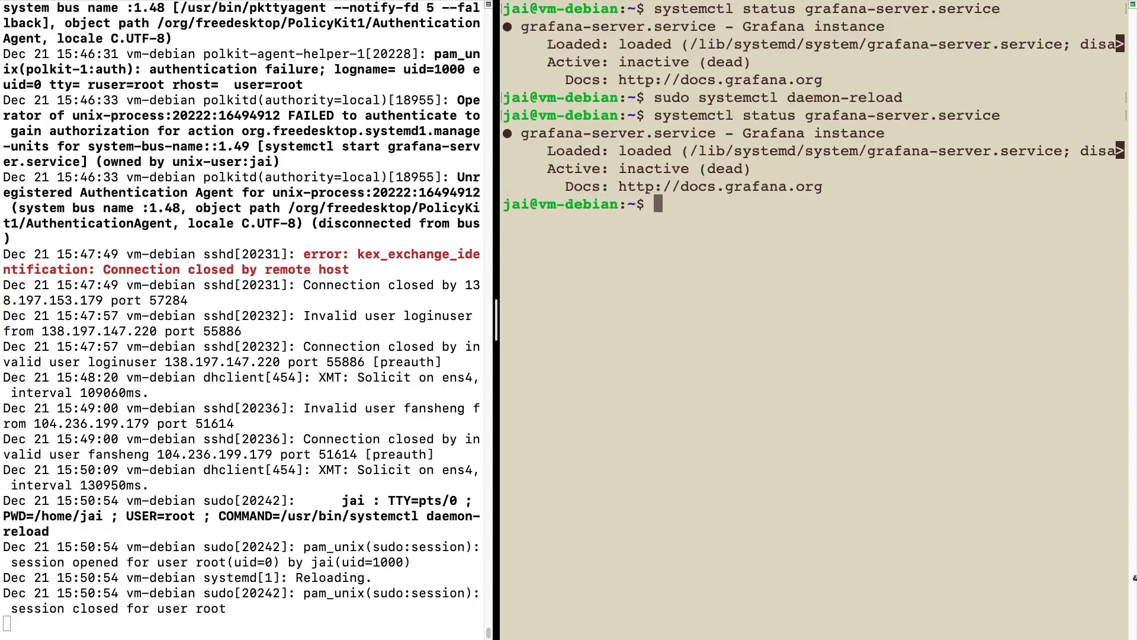
pyautogui.press('super+v')
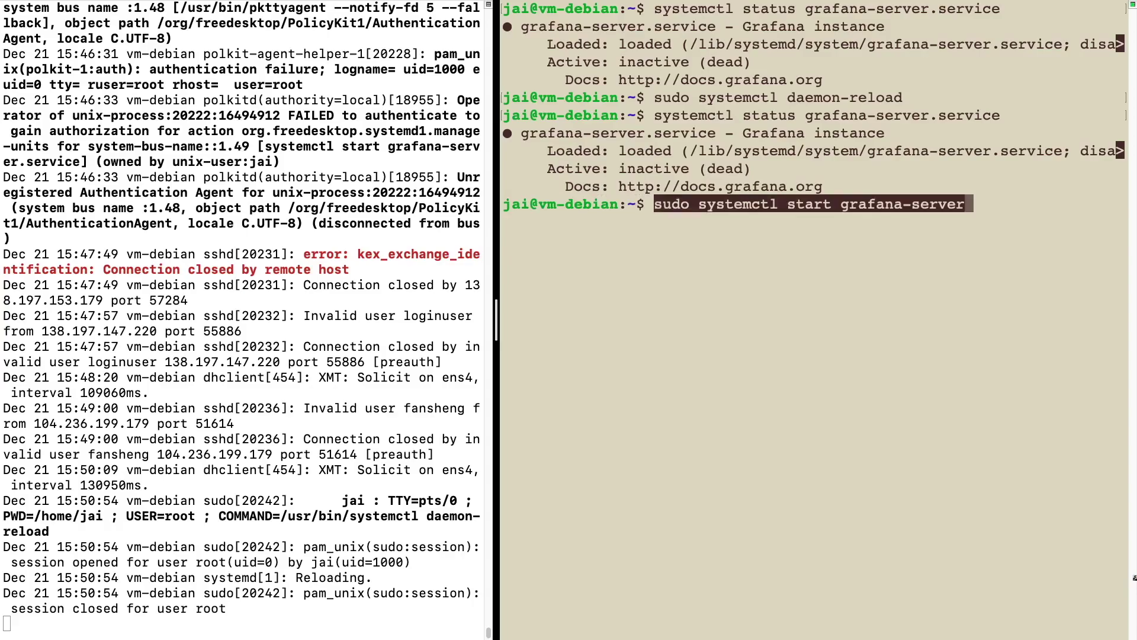
pyautogui.press('Return')
pyautogui.press('Up')
pyautogui.press('Up')
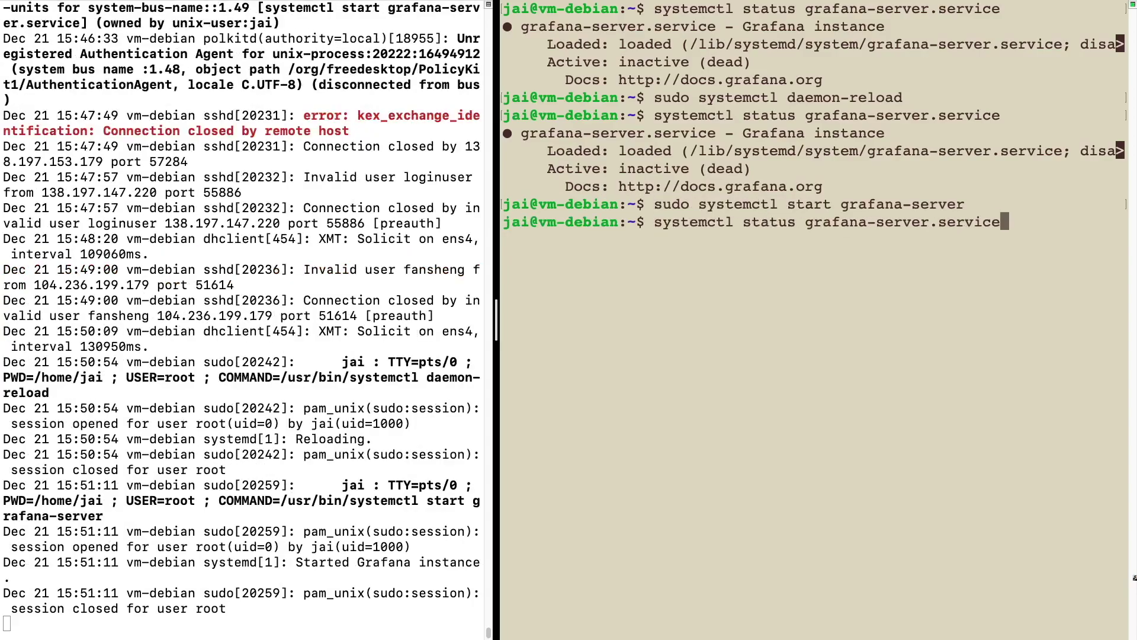
pyautogui.press('Return')
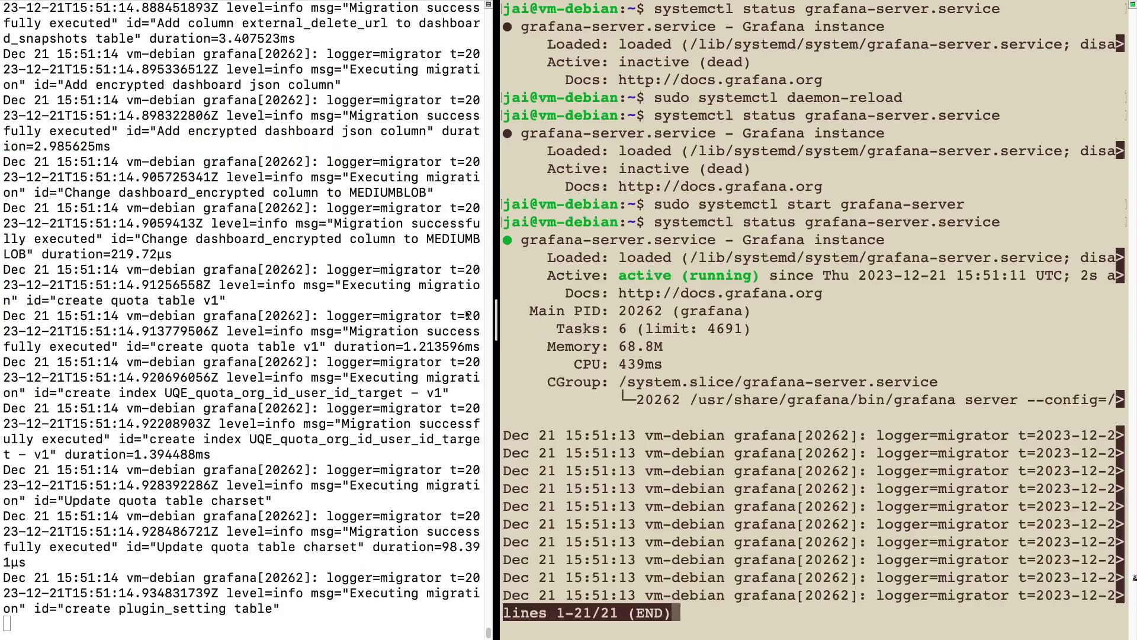
pyautogui.moveTo(592, 277); pyautogui.dragTo(751, 294)
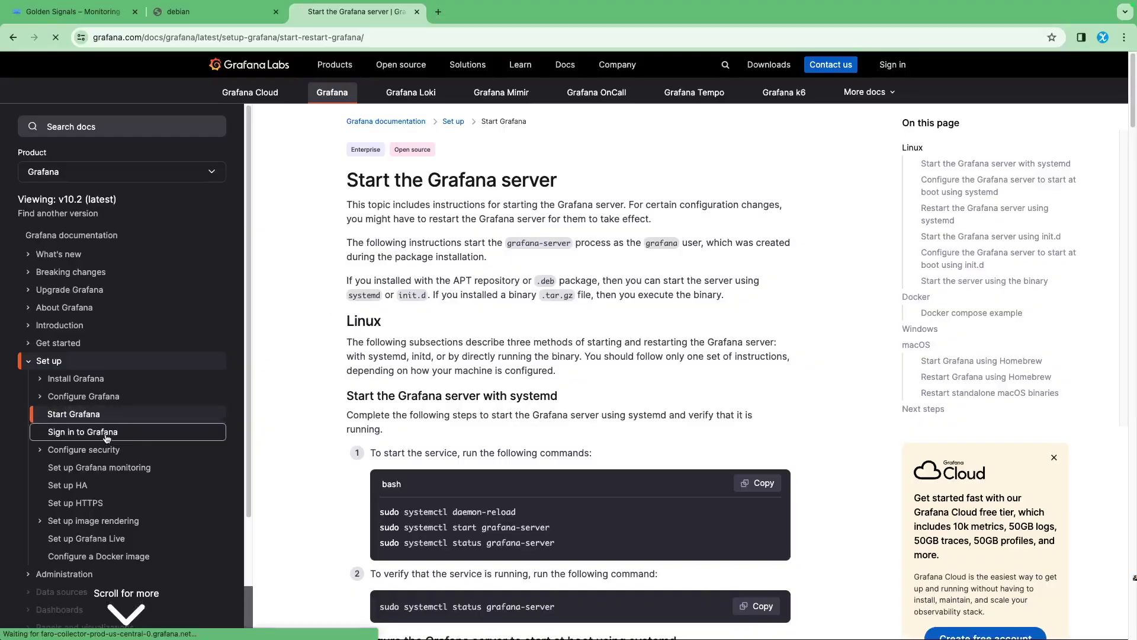
pyautogui.click(118, 437)
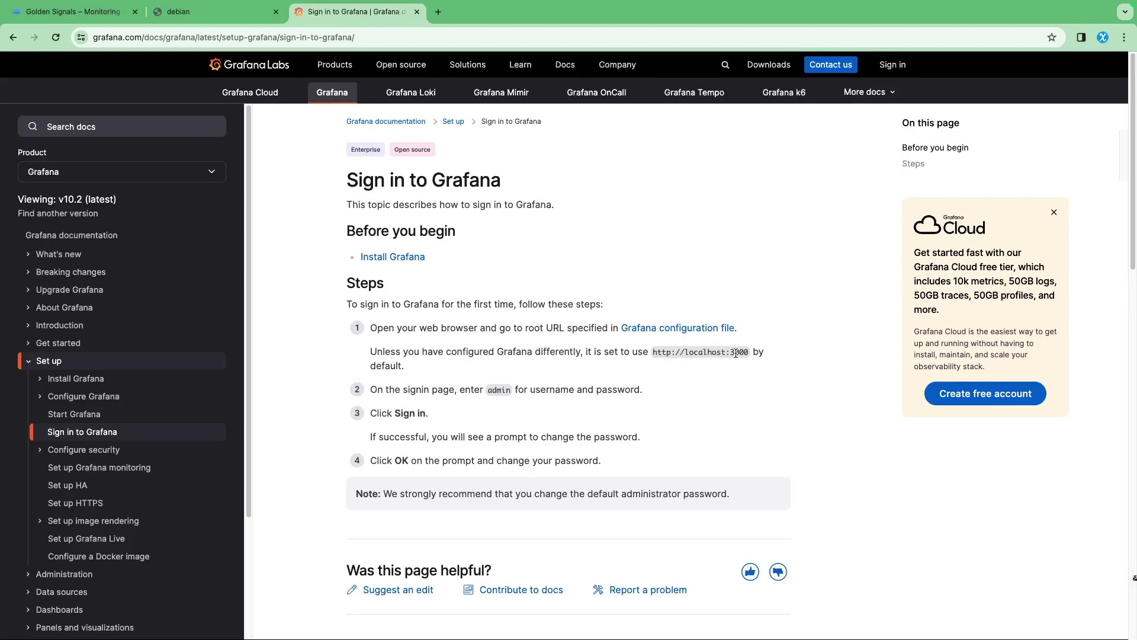
pyautogui.moveTo(654, 352); pyautogui.dragTo(735, 353)
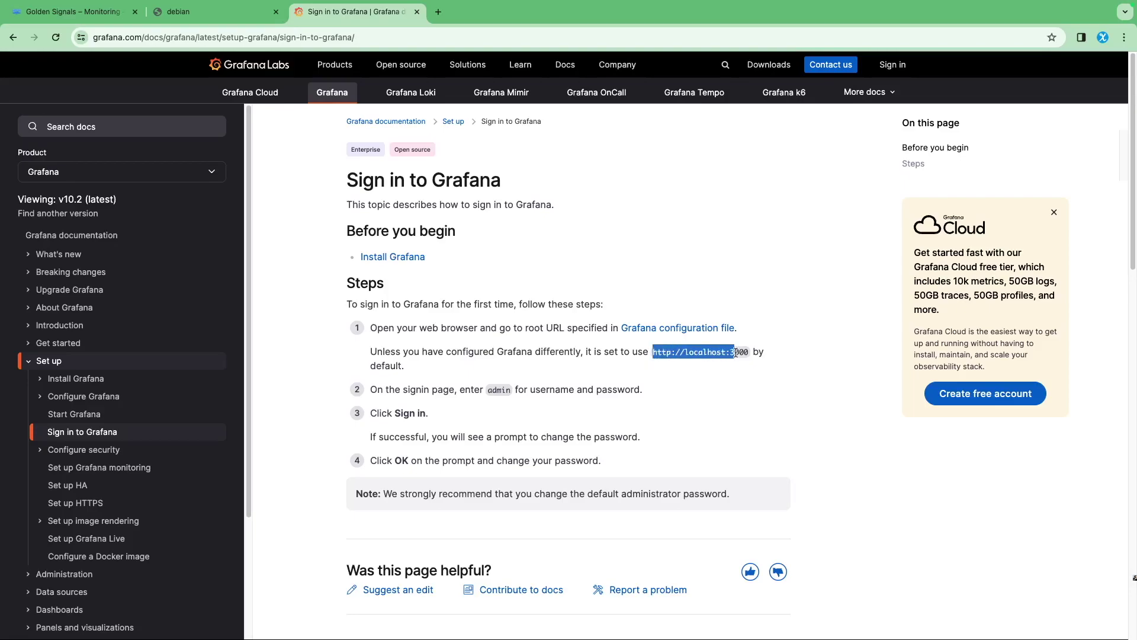
pyautogui.click(194, 14)
pyautogui.click(206, 37)
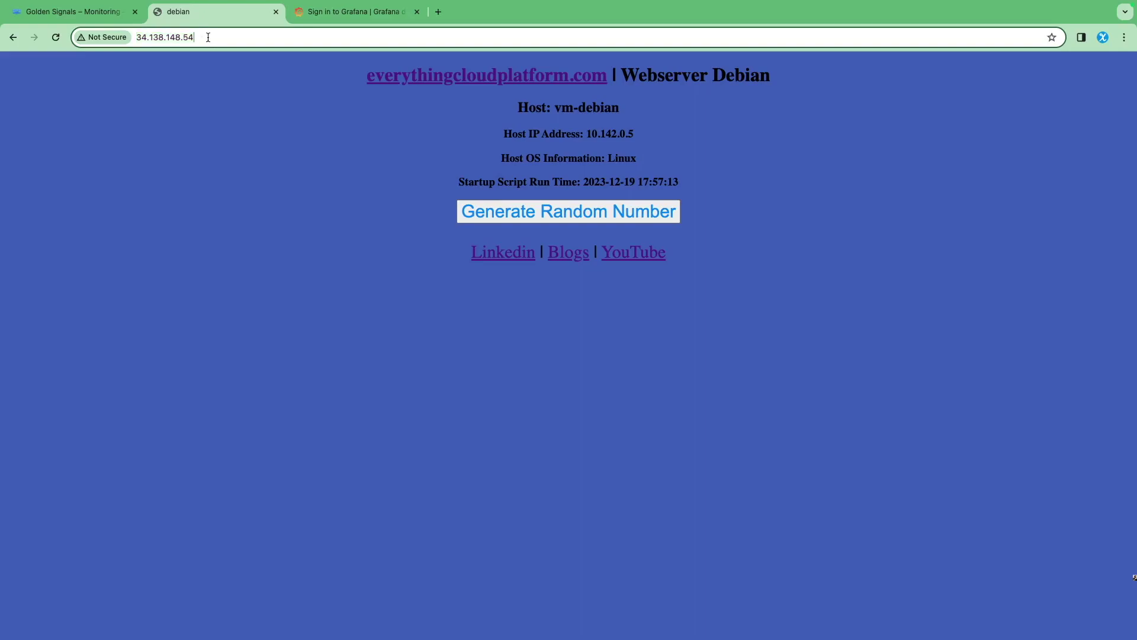
# Open a new Chrome tab at 34.138.148.54:3000, the VM's IP with Grafana's port
pyautogui.moveTo(205, 38); pyautogui.dragTo(115, 30)
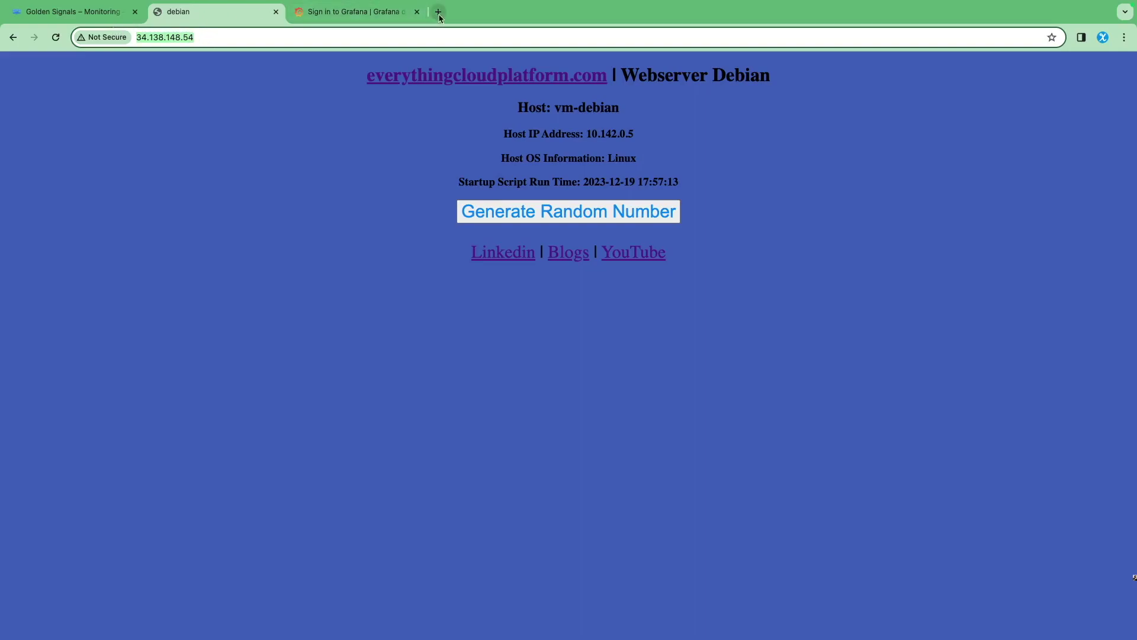
pyautogui.click(438, 12)
pyautogui.click(328, 37)
pyautogui.hotkey('ctrl', 'v')
pyautogui.press('BackSpace')
pyautogui.write(':30000')
pyautogui.press('BackSpace')
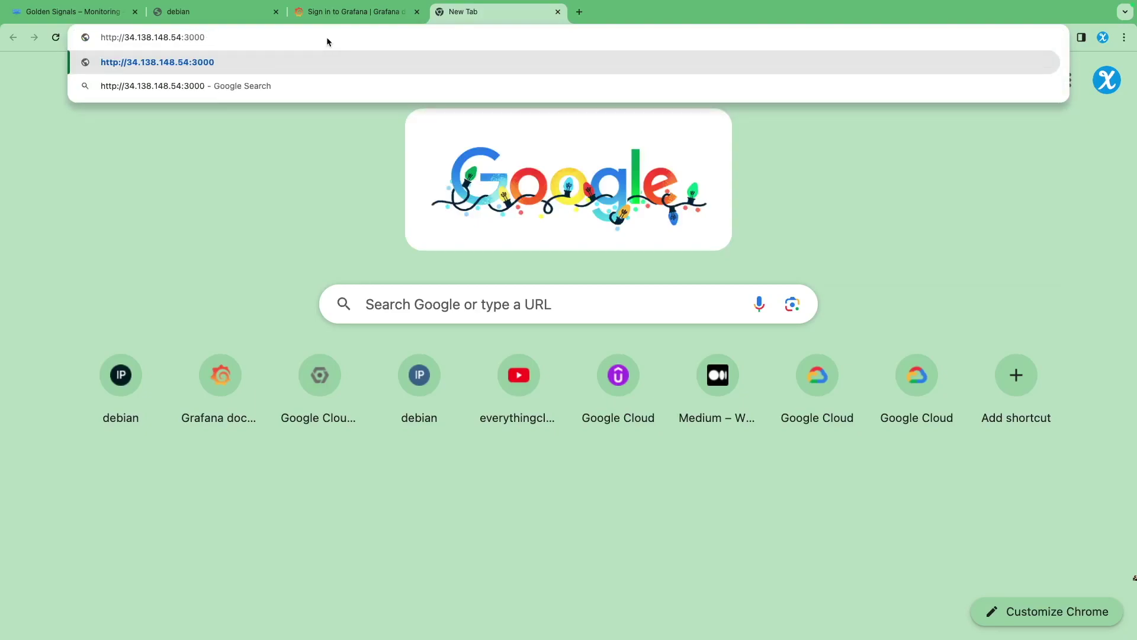
pyautogui.press('Return')
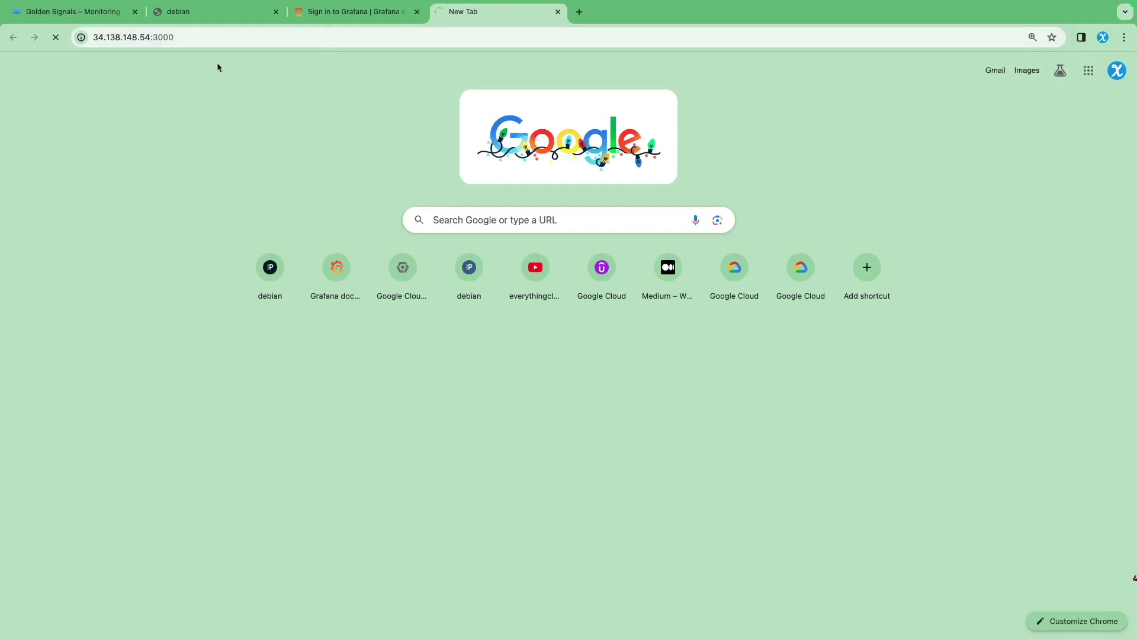
pyautogui.click(205, 35)
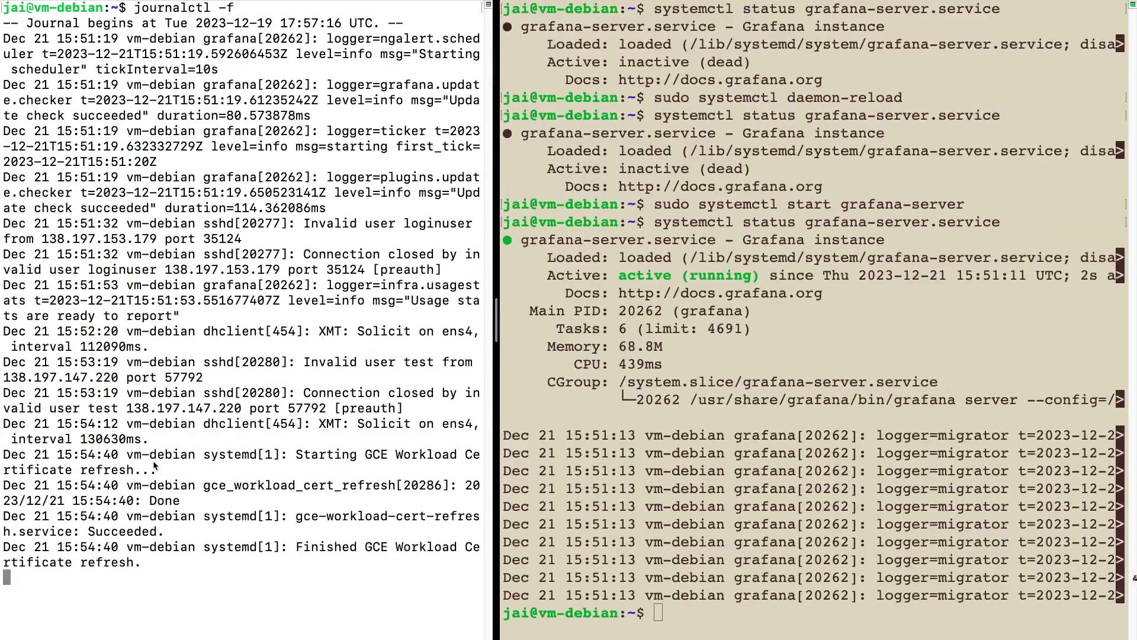
# Stop the journal, log out of the VM session and clear the terminal
pyautogui.hotkey('ctrl', 'c')
pyautogui.write('exit')
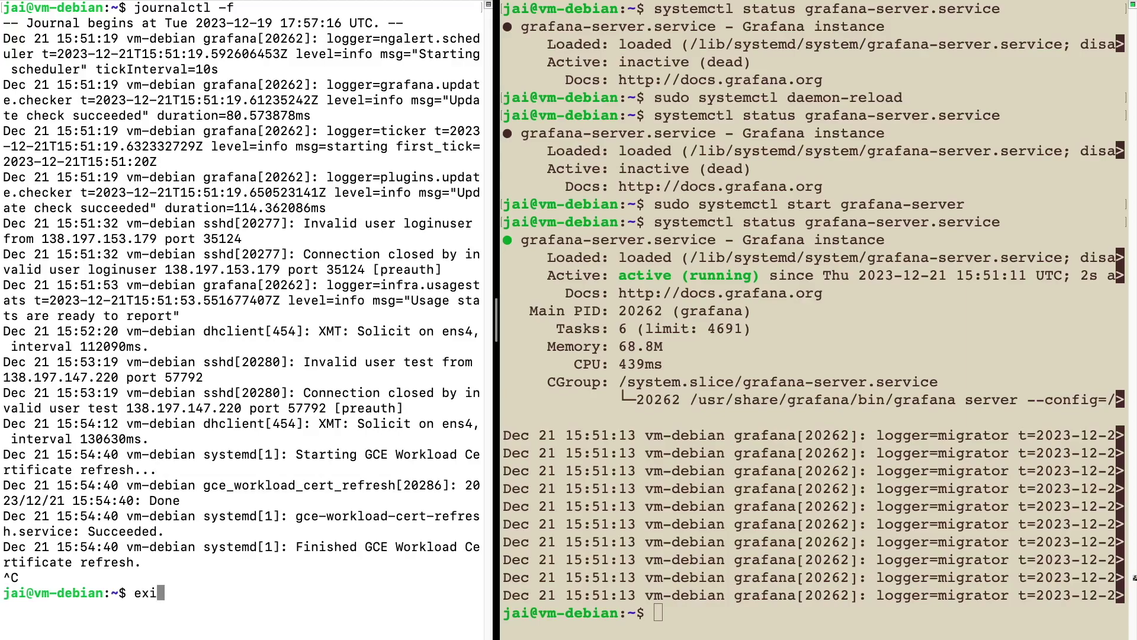
pyautogui.press('Return')
pyautogui.write('clear')
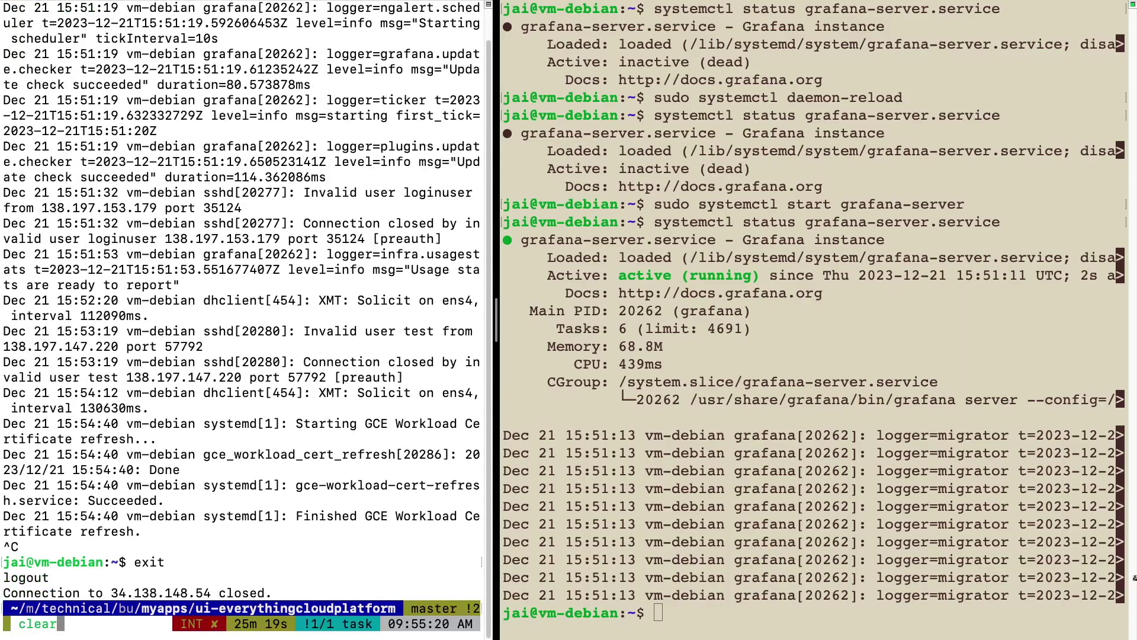
pyautogui.press('Return')
# Ping 34.138.148.54 and confirm the VM replies
pyautogui.write('ping')
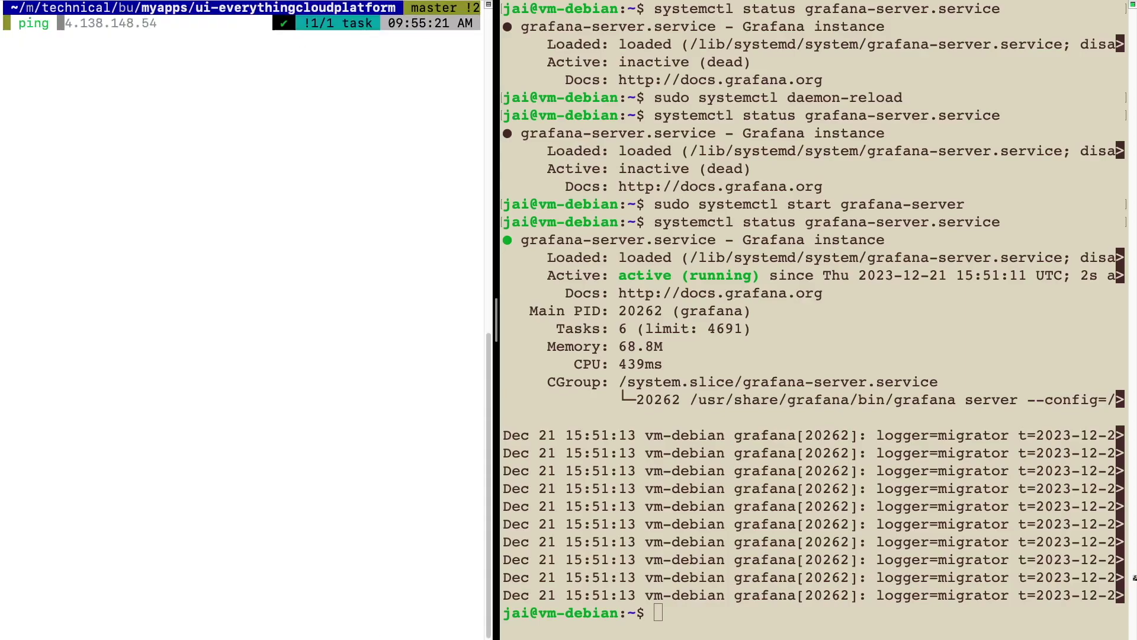
pyautogui.press('super+v')
pyautogui.press('BackSpace')
pyautogui.press('BackSpace')
pyautogui.press('BackSpace')
pyautogui.press('BackSpace')
pyautogui.press('BackSpace')
pyautogui.press('BackSpace')
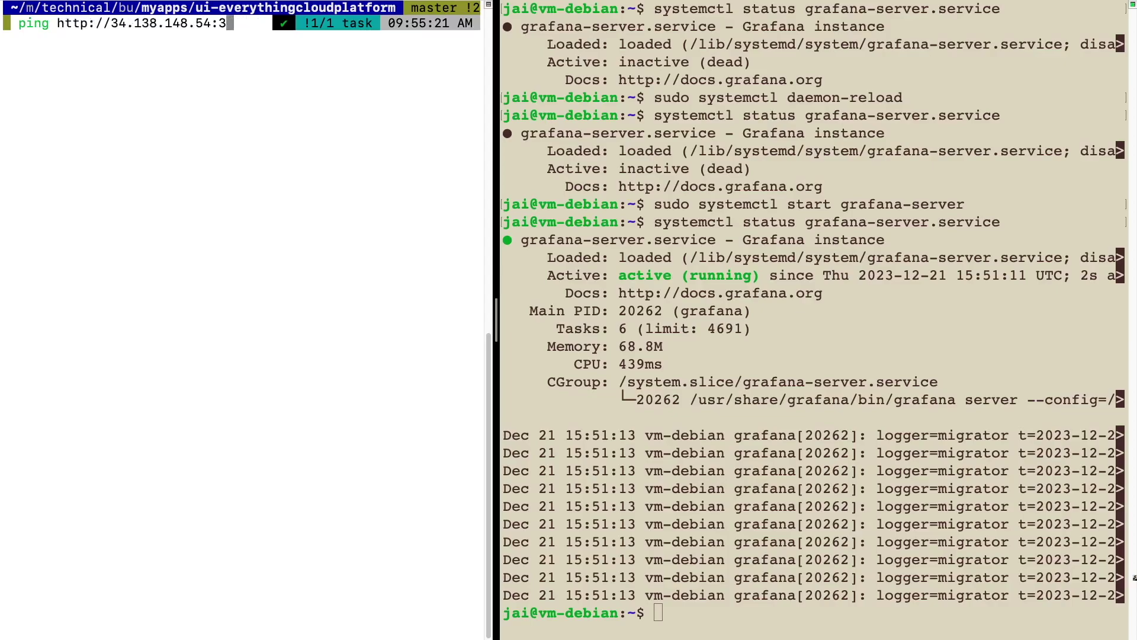
pyautogui.press('Left')
pyautogui.press('Left')
pyautogui.press('Left')
pyautogui.press('Left')
pyautogui.press('Left')
pyautogui.press('Left')
pyautogui.press('Left')
pyautogui.press('Left')
pyautogui.press('Left')
pyautogui.press('Left')
pyautogui.press('Left')
pyautogui.press('Left')
pyautogui.press('Left')
pyautogui.press('BackSpace')
pyautogui.press('BackSpace')
pyautogui.press('BackSpace')
pyautogui.press('BackSpace')
pyautogui.press('BackSpace')
pyautogui.press('BackSpace')
pyautogui.press('BackSpace')
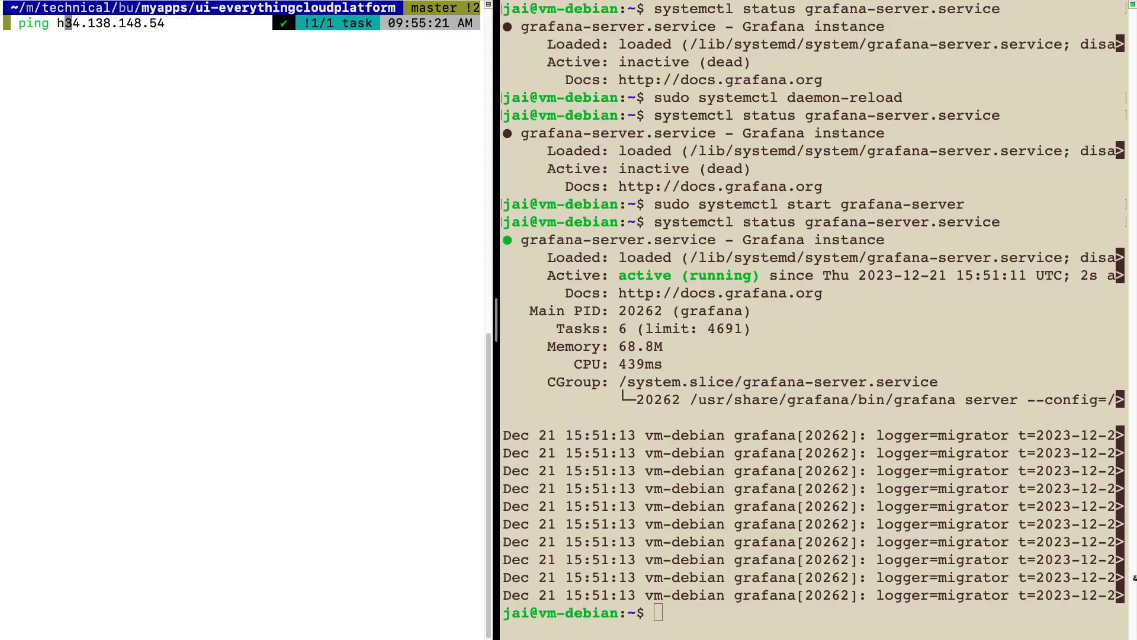
pyautogui.press('Return')
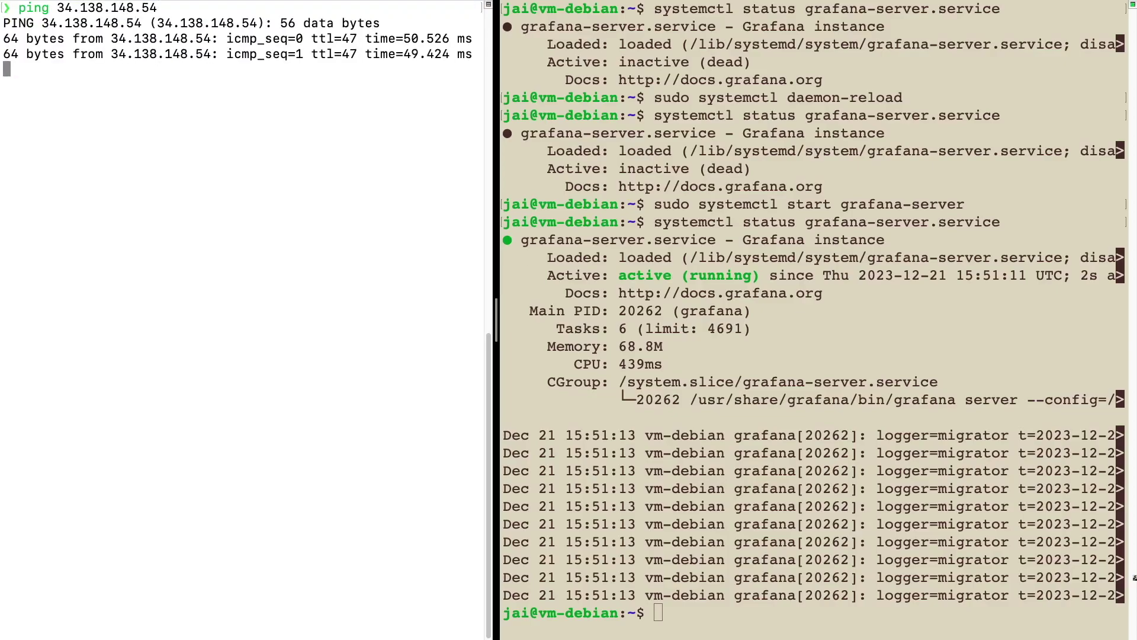
pyautogui.hotkey('ctrl', 'c')
# Curl 34.138.148.54 to confirm the VM's web page is served
pyautogui.write('cul')
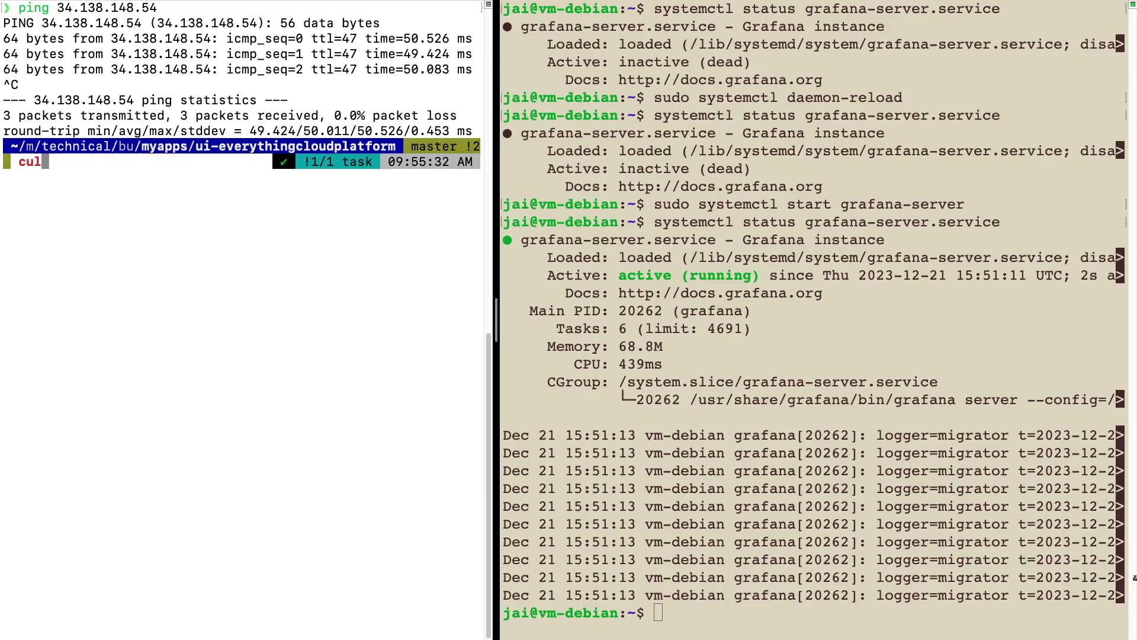
pyautogui.press('BackSpace')
pyautogui.write('rl 34.138.148.54/')
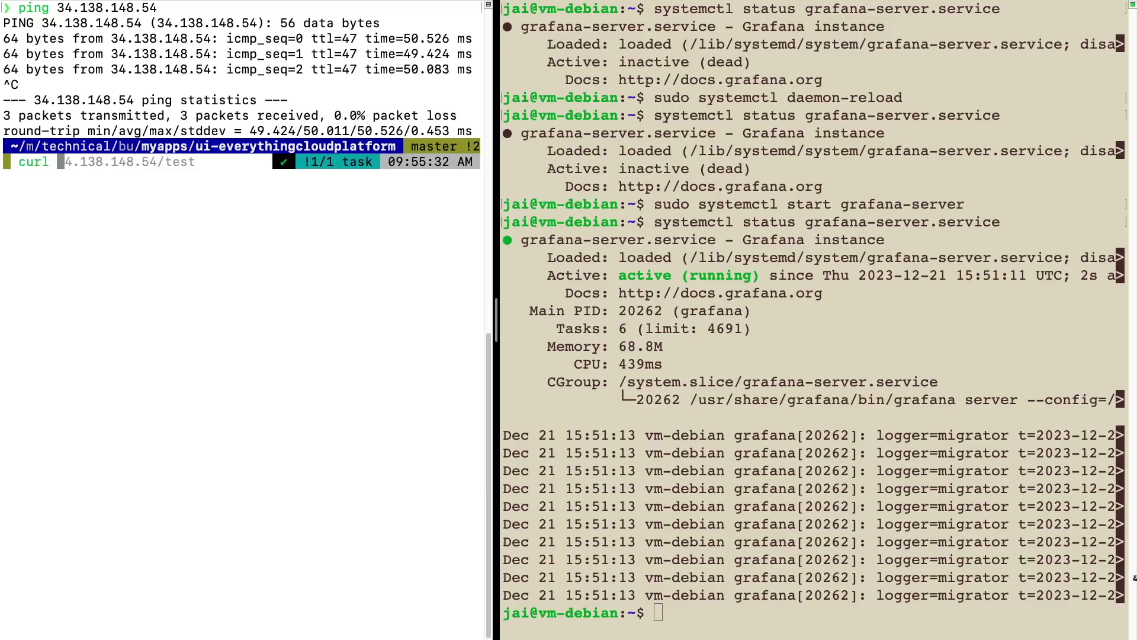
pyautogui.press('BackSpace')
pyautogui.press('BackSpace')
pyautogui.write('4')
pyautogui.press('Return')
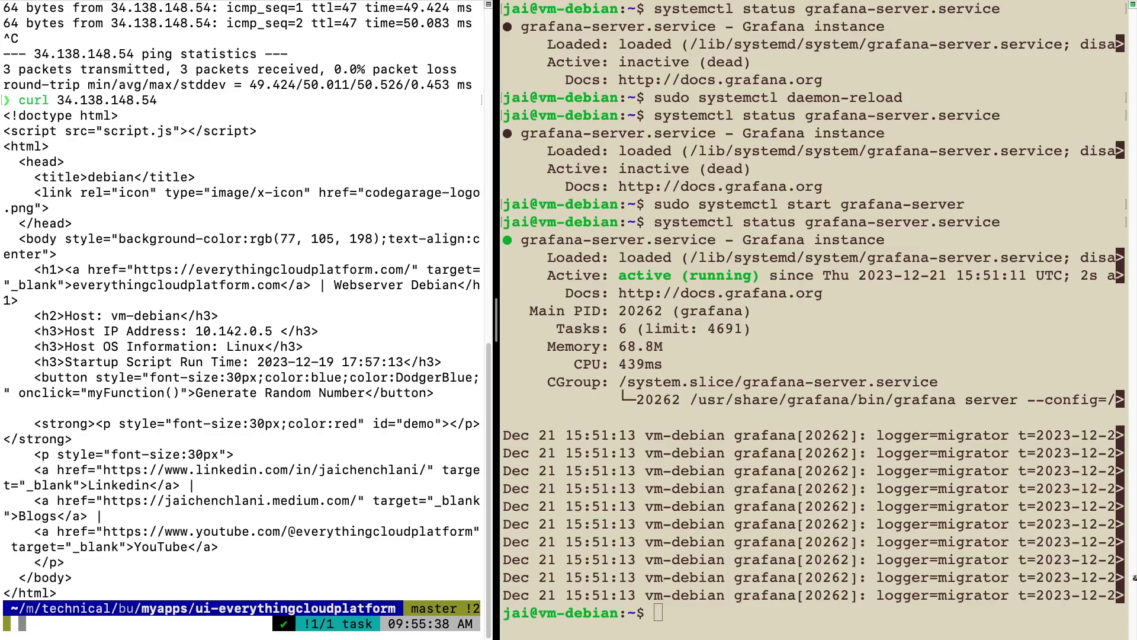
# Curl 34.138.148.54:3000 and note the connection timed-out error
pyautogui.press('Up')
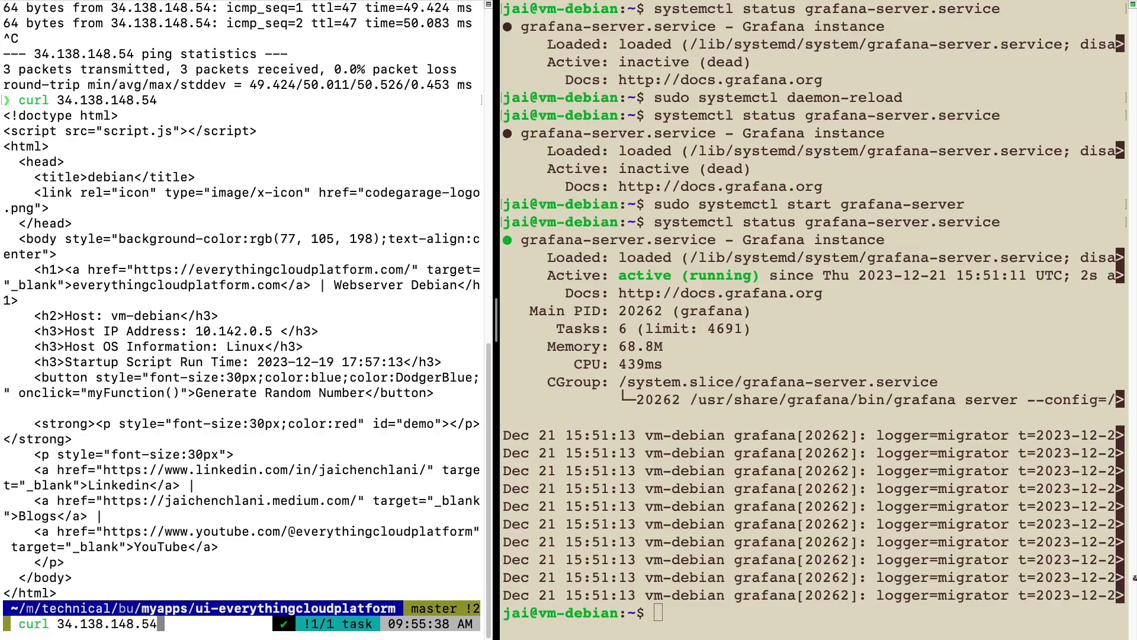
pyautogui.write(':3000')
pyautogui.press('Return')
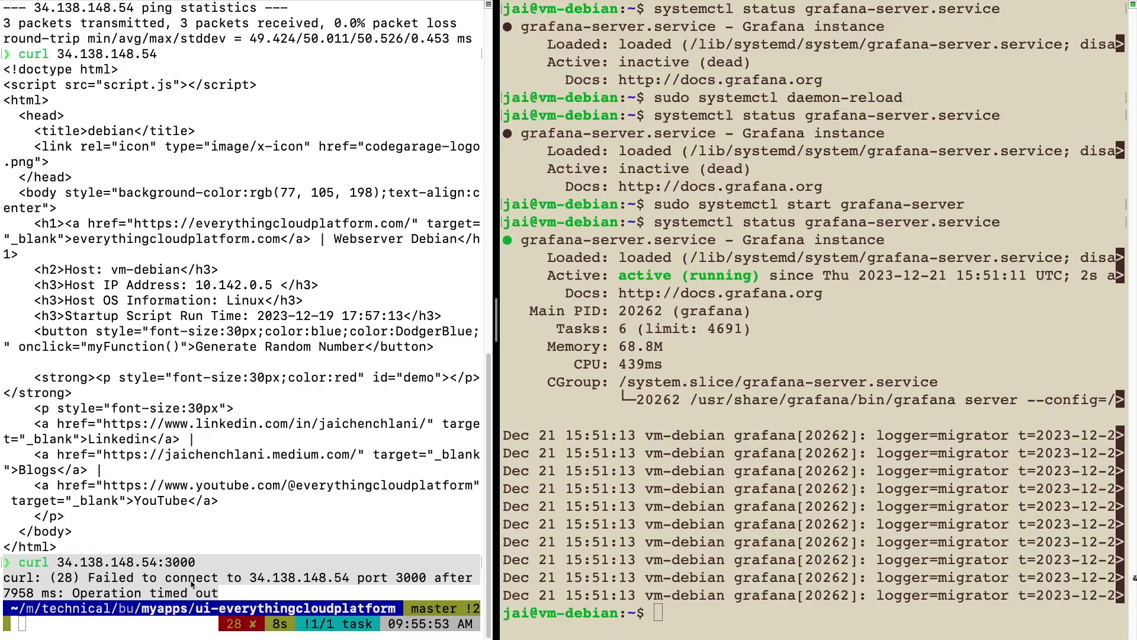
pyautogui.click(204, 579)
pyautogui.click(415, 583)
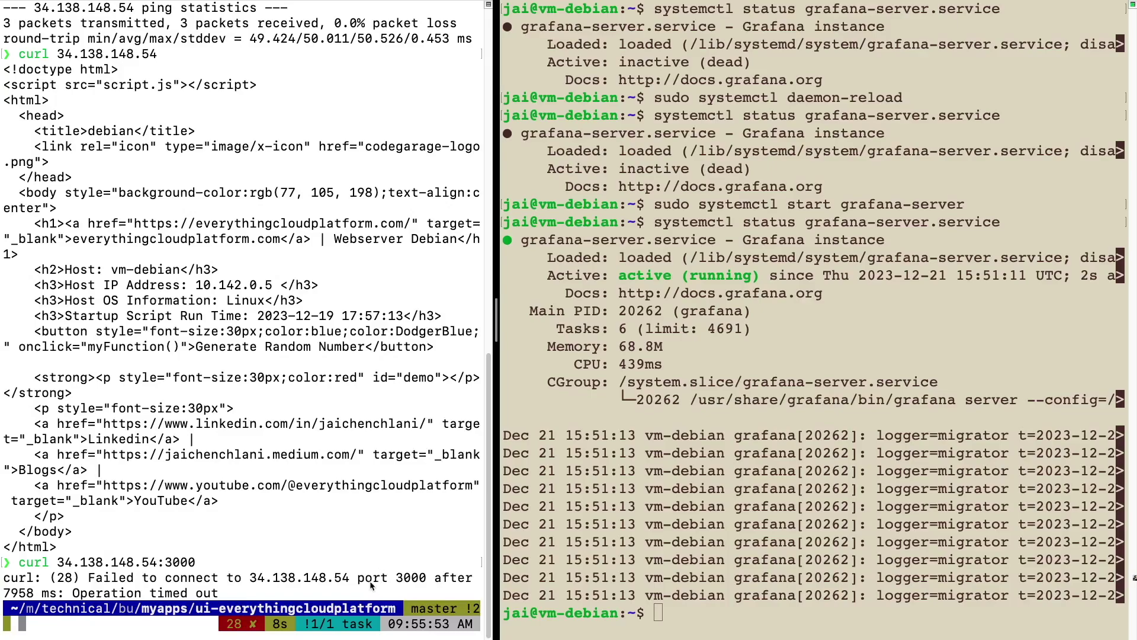
pyautogui.tripleClick(409, 581)
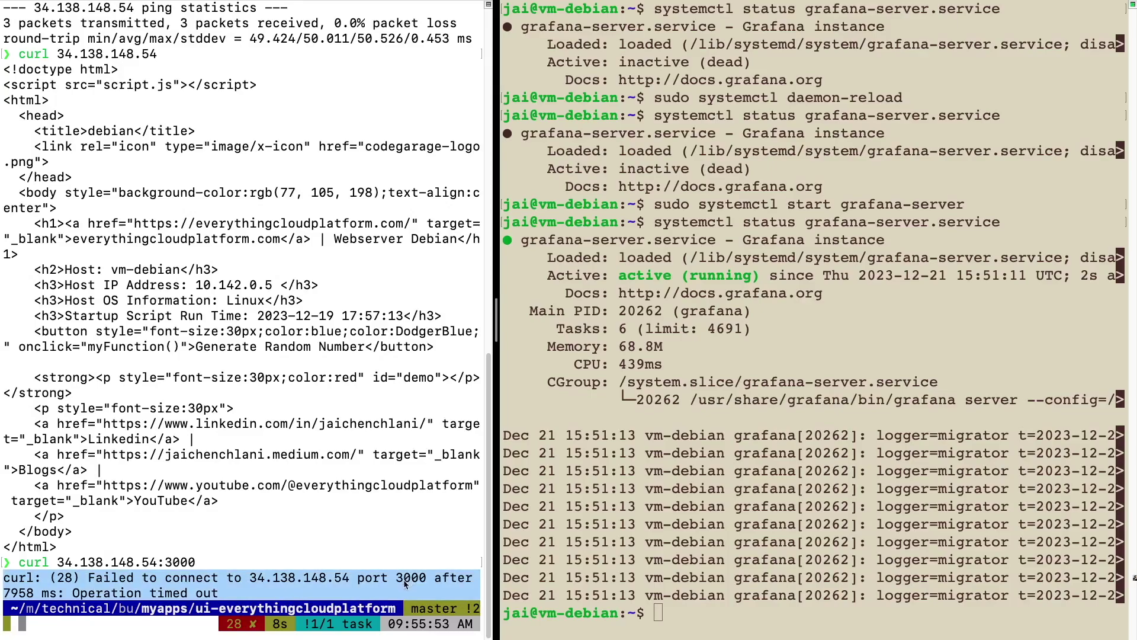
pyautogui.click(401, 582)
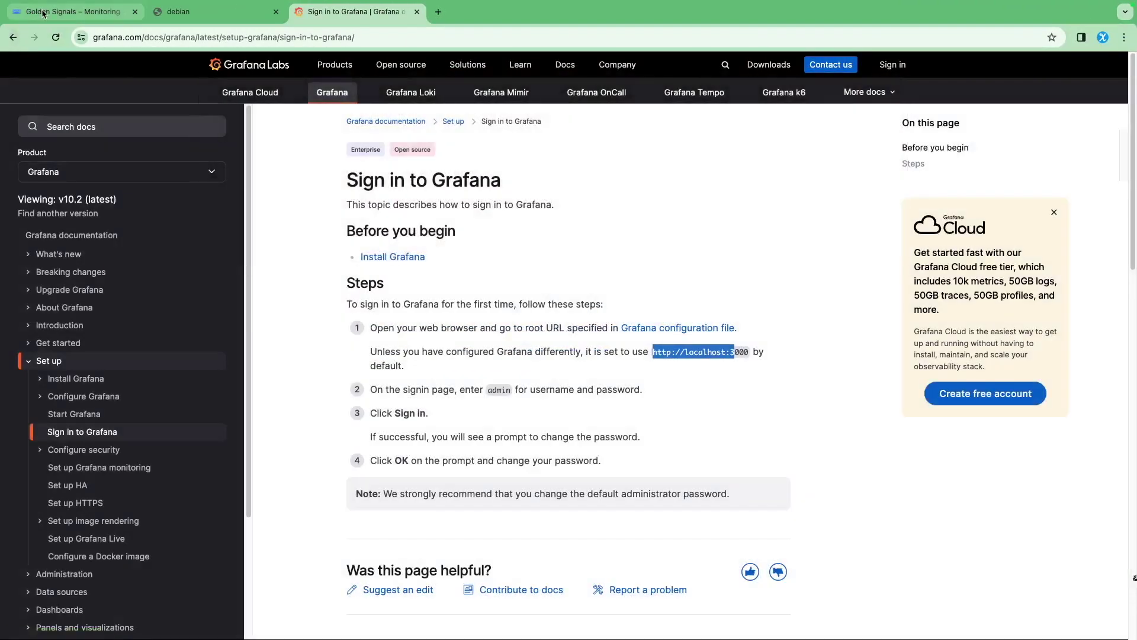
# Open the allow-http-https firewall rule for editing under VPC network > Firewall
pyautogui.click(54, 11)
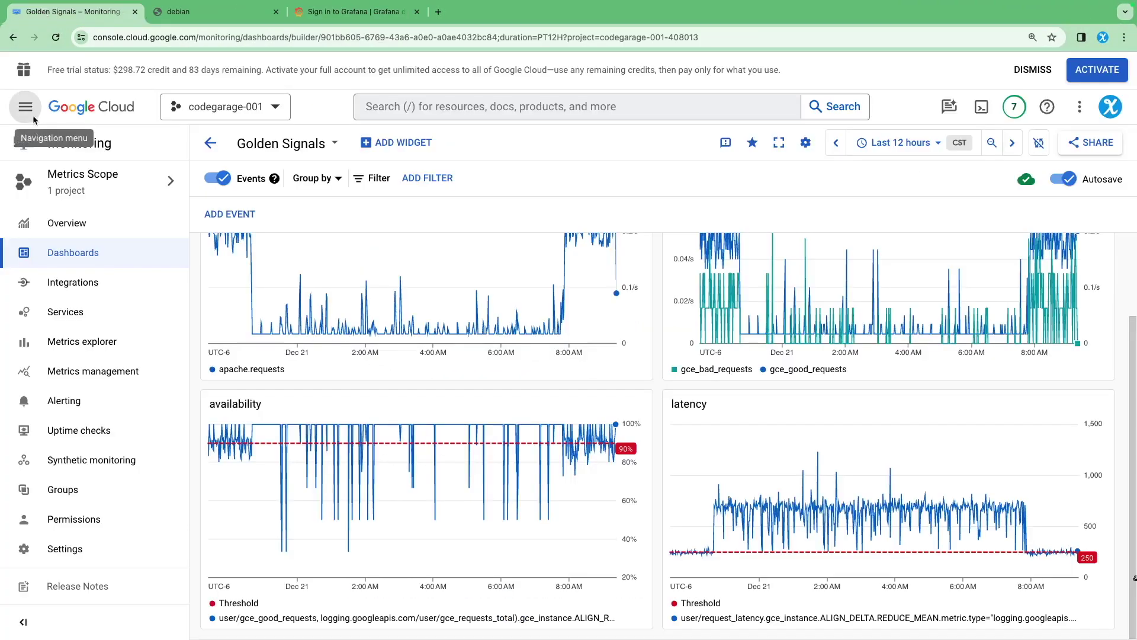
pyautogui.click(31, 113)
pyautogui.moveTo(129, 432)
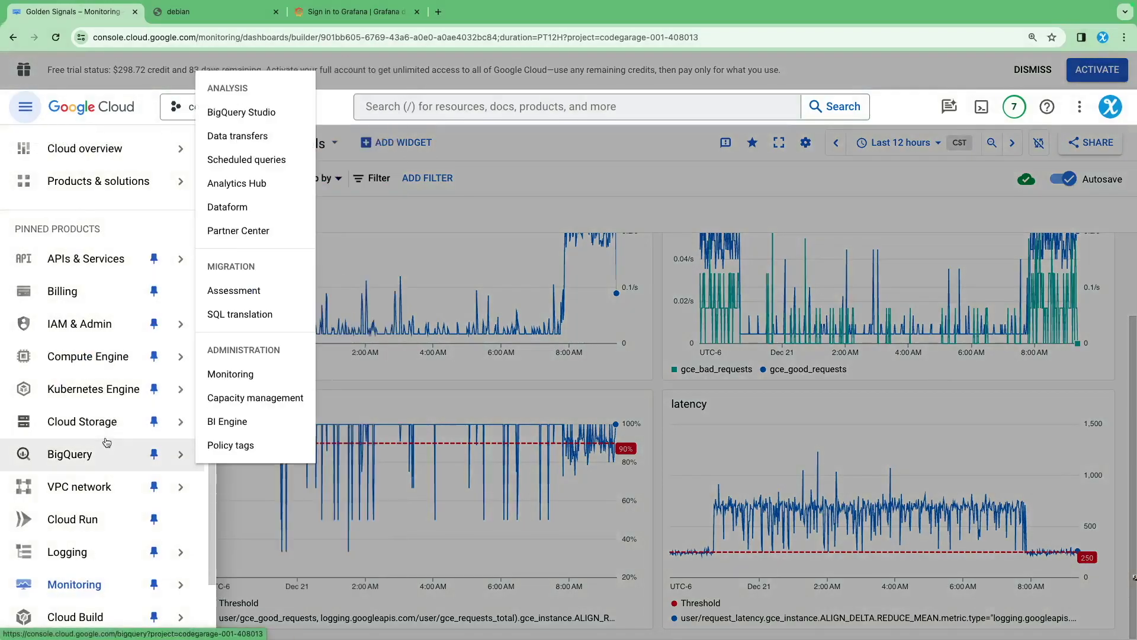
pyautogui.moveTo(136, 487)
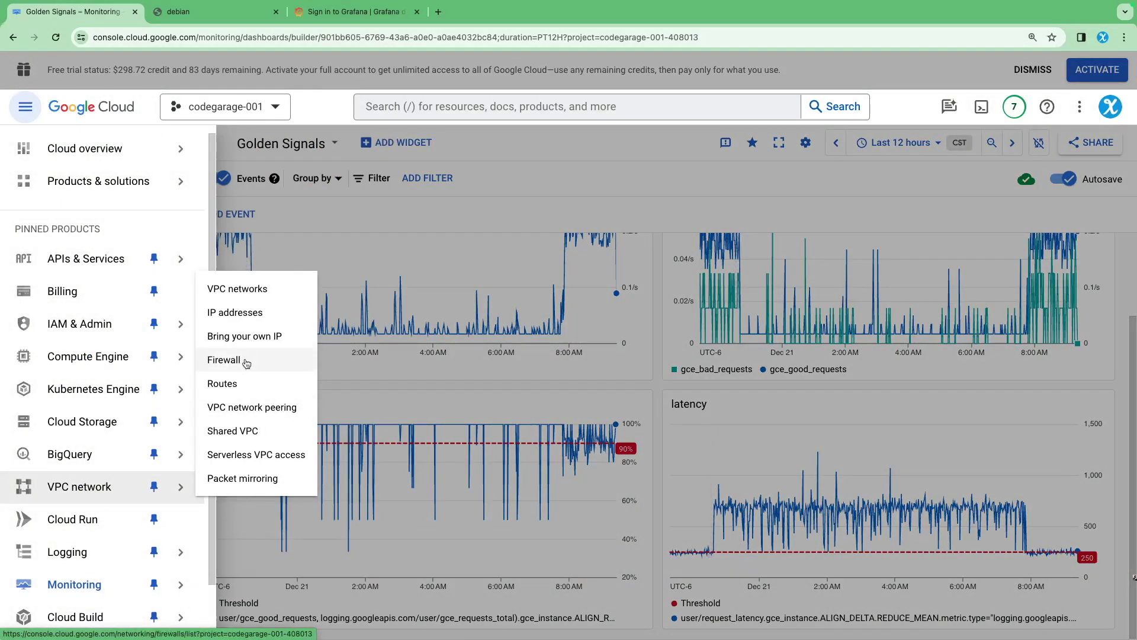
pyautogui.click(245, 358)
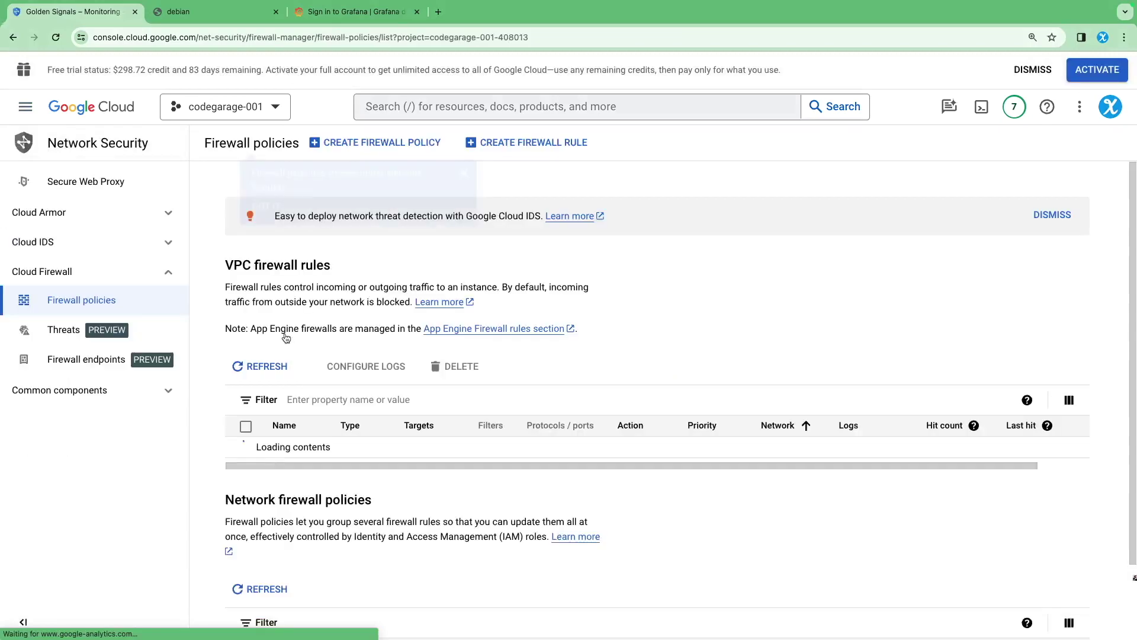
pyautogui.scroll(-5, 293, 415)
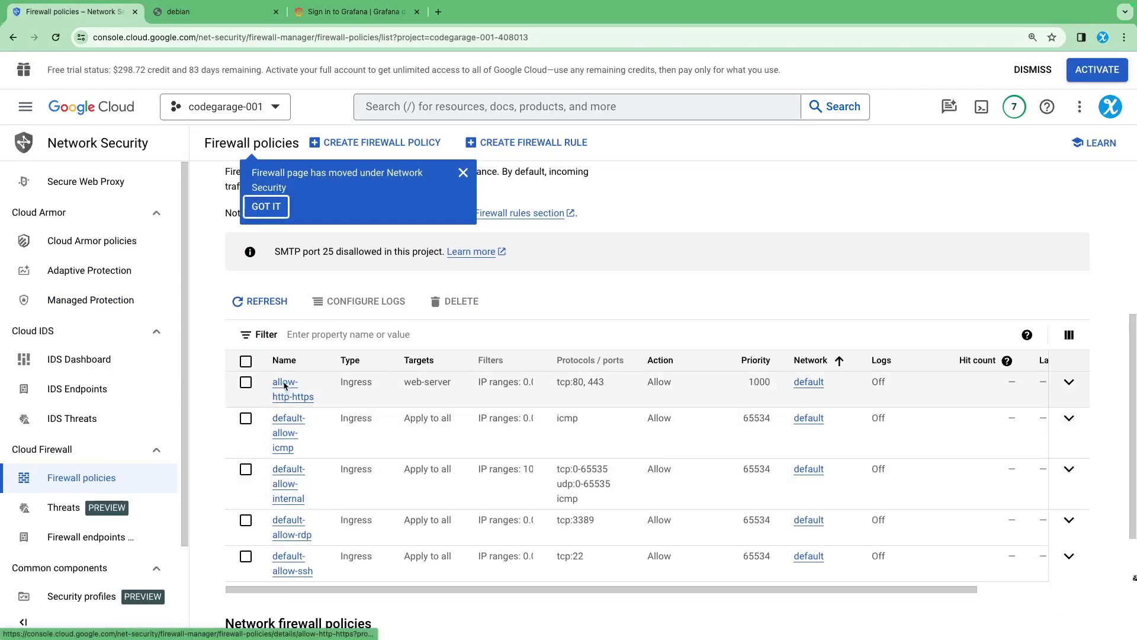
pyautogui.click(285, 384)
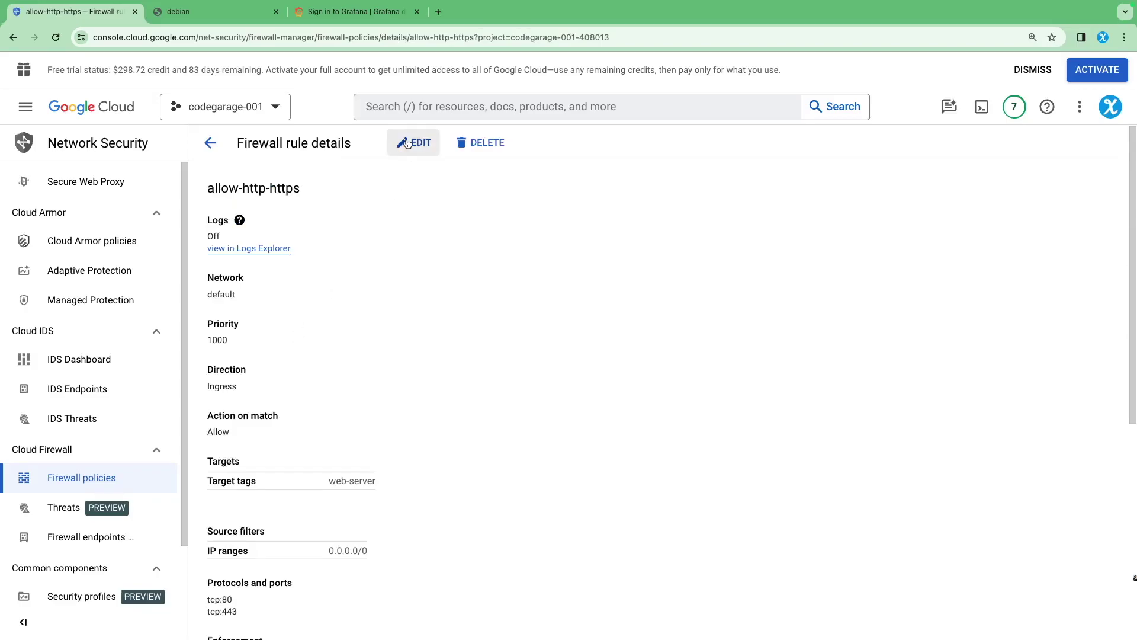
pyautogui.click(416, 143)
pyautogui.scroll(-1, 380, 383)
pyautogui.scroll(-6, 380, 383)
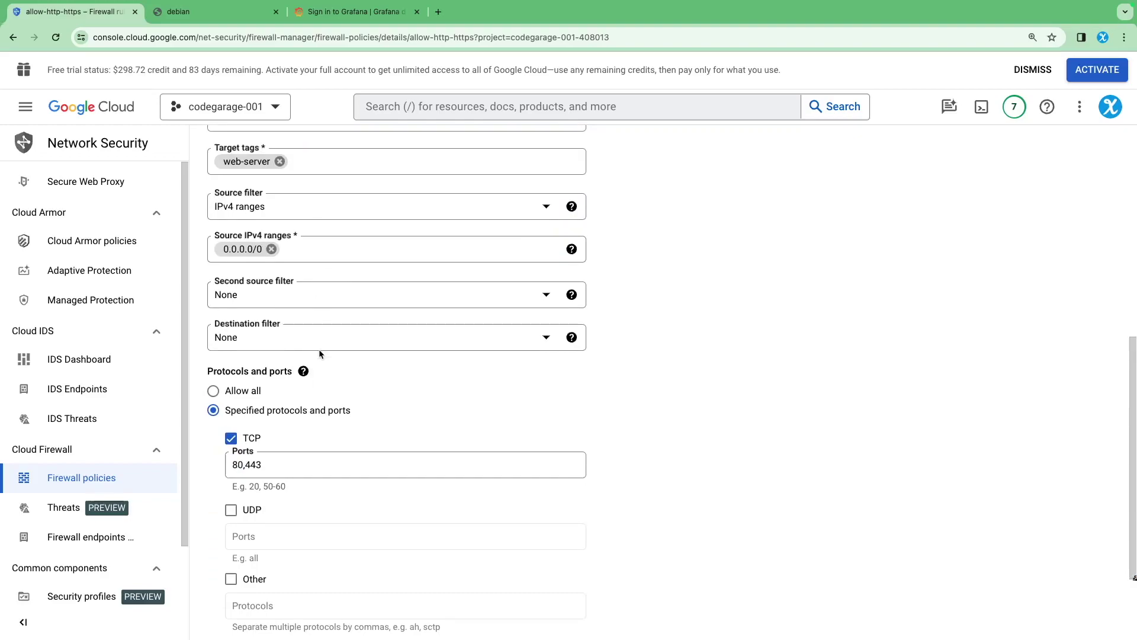
pyautogui.scroll(-2, 325, 374)
# Add port 3000 to the rule's allowed TCP ports alongside 80 and 443 and save
pyautogui.click(296, 392)
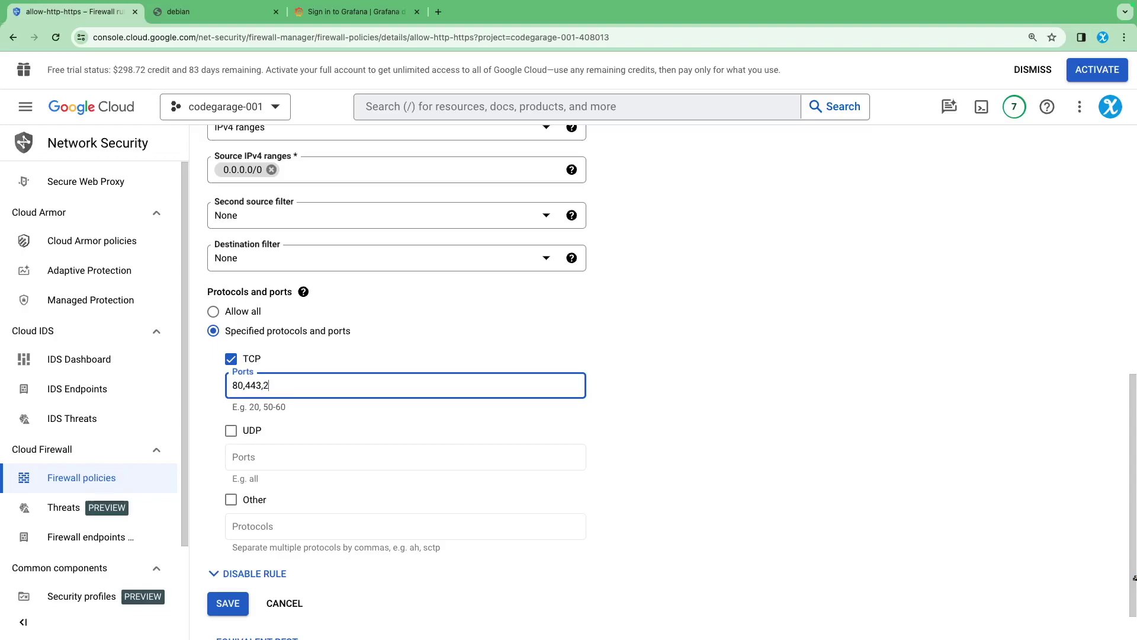
pyautogui.write('3000')
pyautogui.scroll(-1, 355, 403)
pyautogui.press('Return')
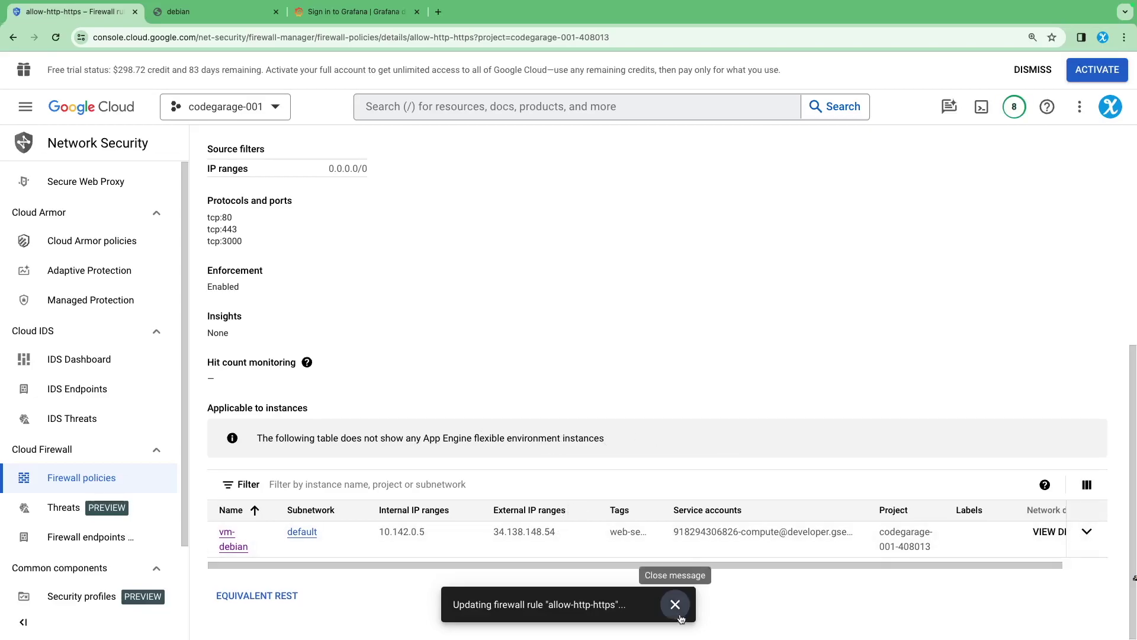
pyautogui.press('super+Tab')
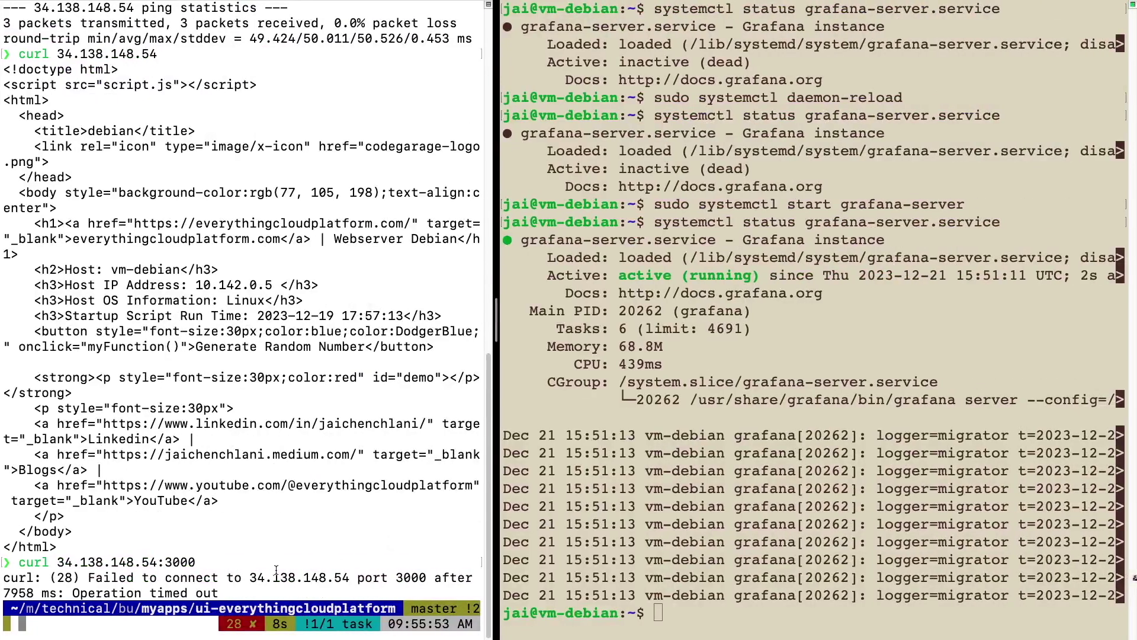
# Rerun curl 34.138.148.54:3000 and see it now returns Grafana's redirect to /login
pyautogui.write('clear')
pyautogui.press('Return')
pyautogui.press('Up')
pyautogui.press('Up')
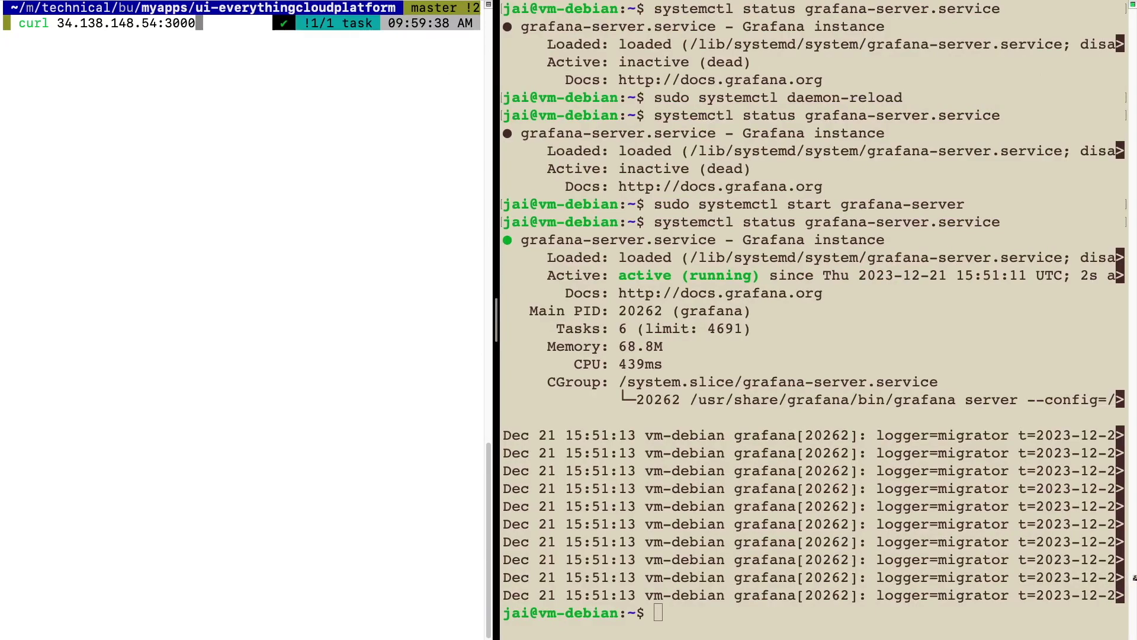
pyautogui.press('Return')
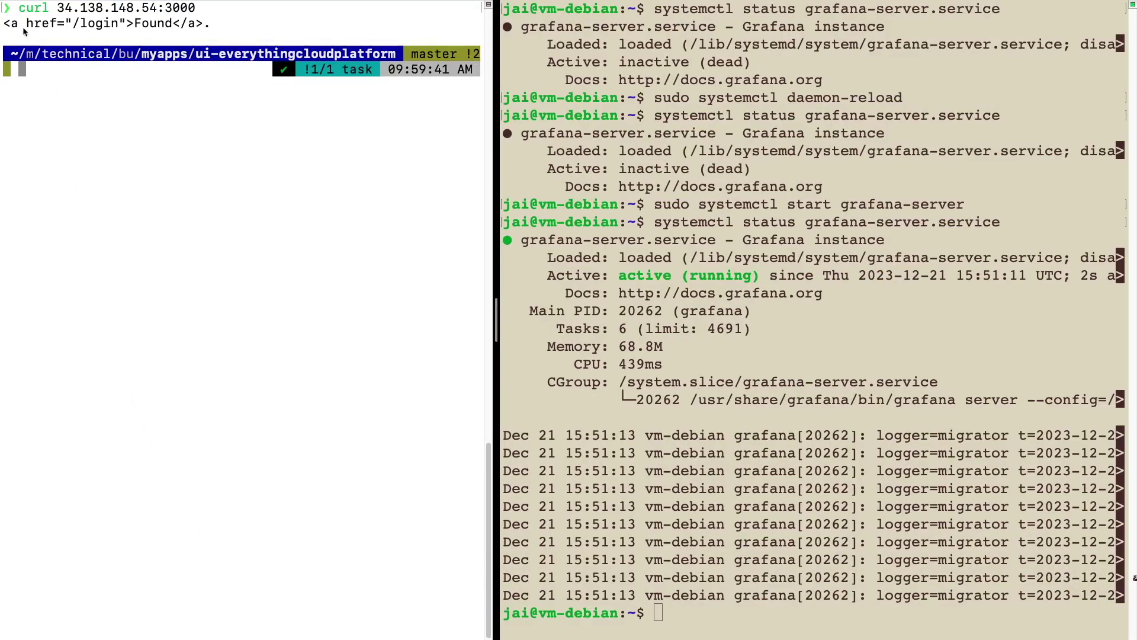
pyautogui.scroll(2, 60, 77)
pyautogui.moveTo(67, 85); pyautogui.dragTo(120, 86)
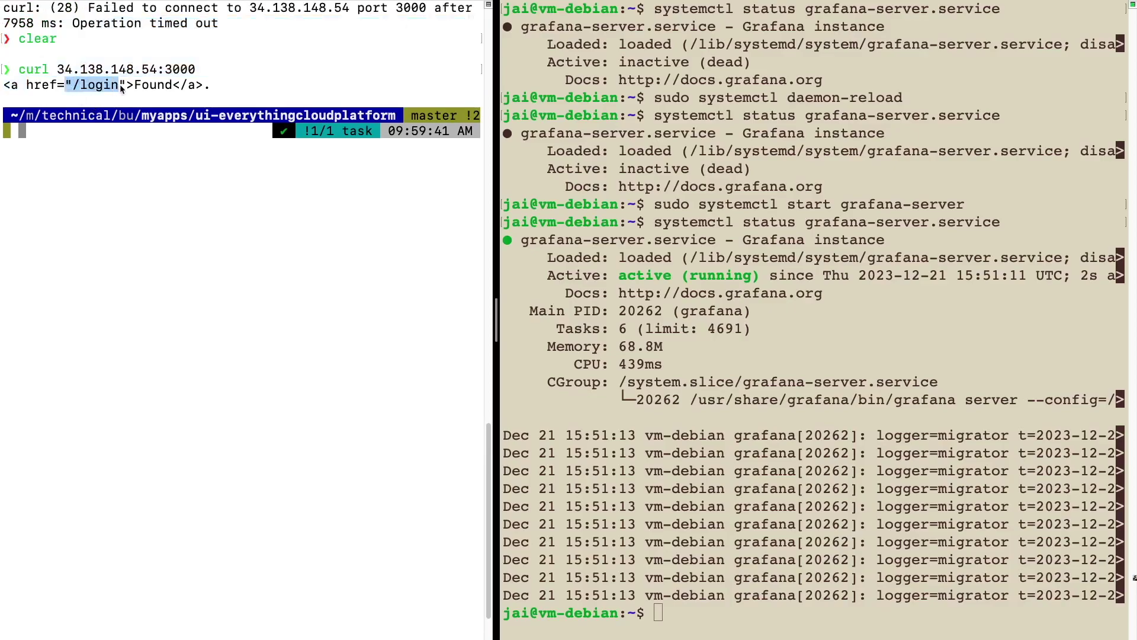
pyautogui.moveTo(57, 69); pyautogui.dragTo(198, 71)
pyautogui.press('super+c')
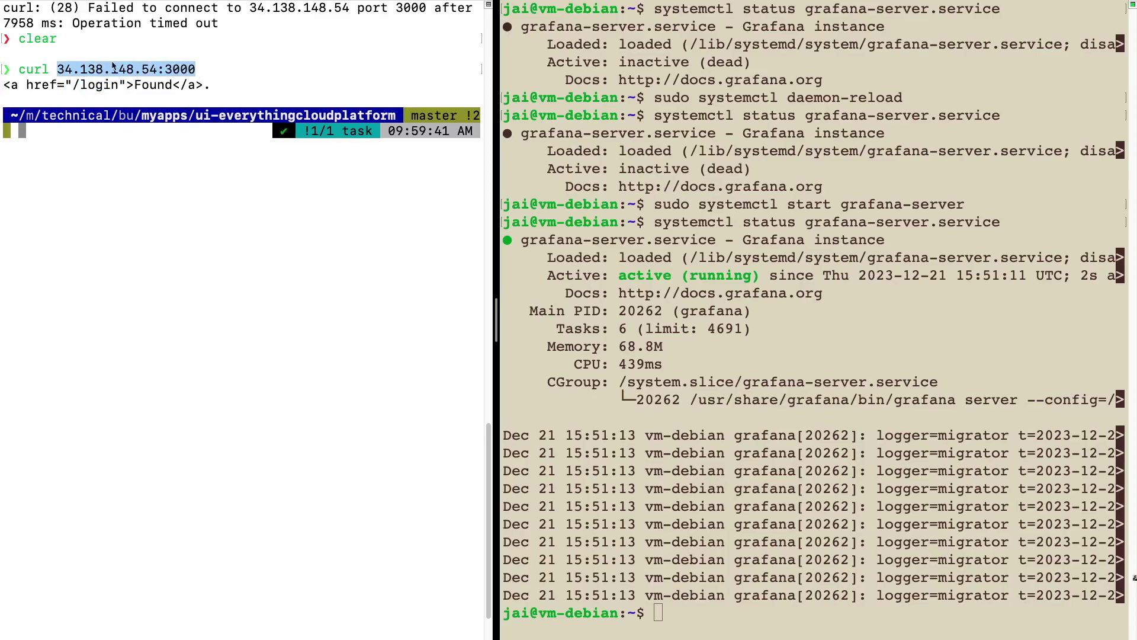
pyautogui.hotkey('ctrl', 'Left')
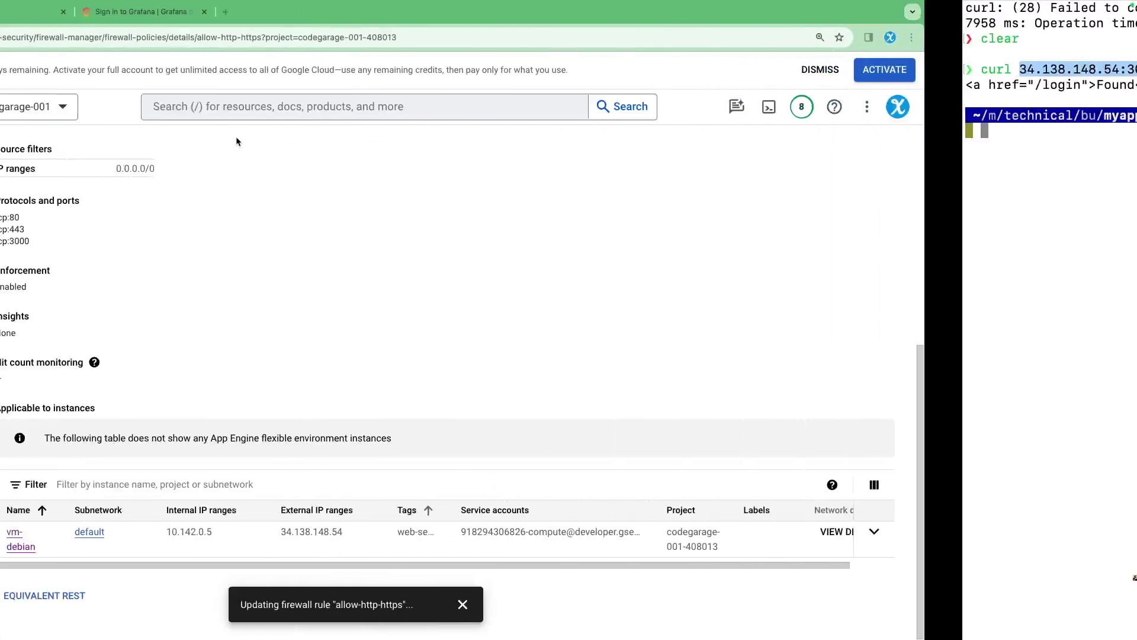
# Load the Grafana login page at 34.138.148.54:3000/login in a new tab
pyautogui.click(437, 12)
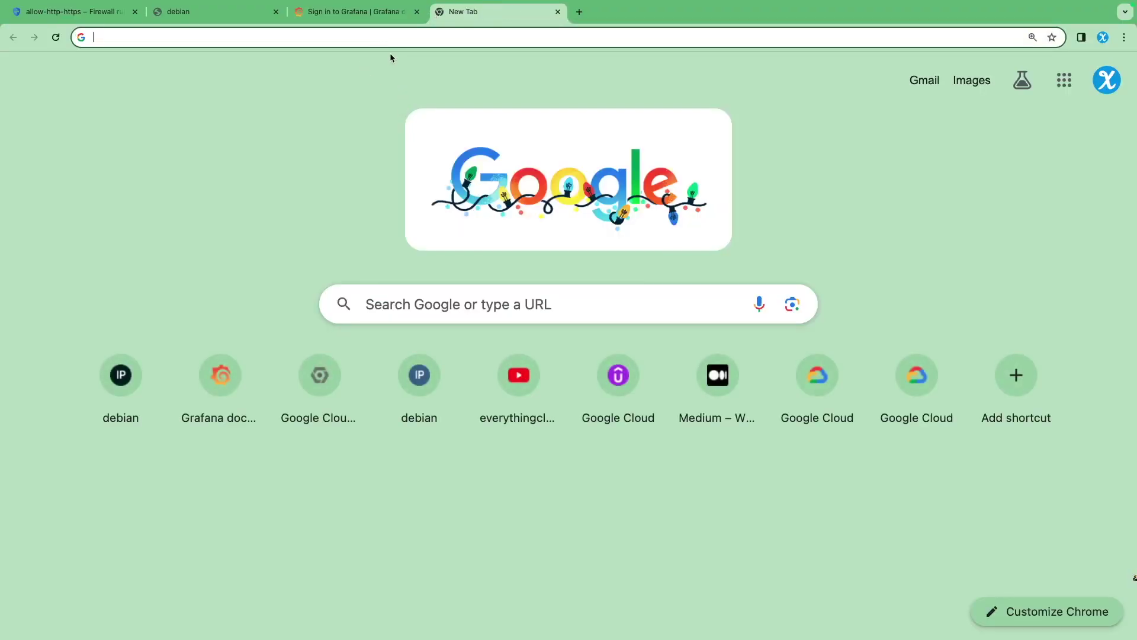
pyautogui.click(381, 33)
pyautogui.press('super+v')
pyautogui.write('/loing')
pyautogui.press('BackSpace')
pyautogui.press('BackSpace')
pyautogui.press('BackSpace')
pyautogui.write('gin')
pyautogui.press('Return')
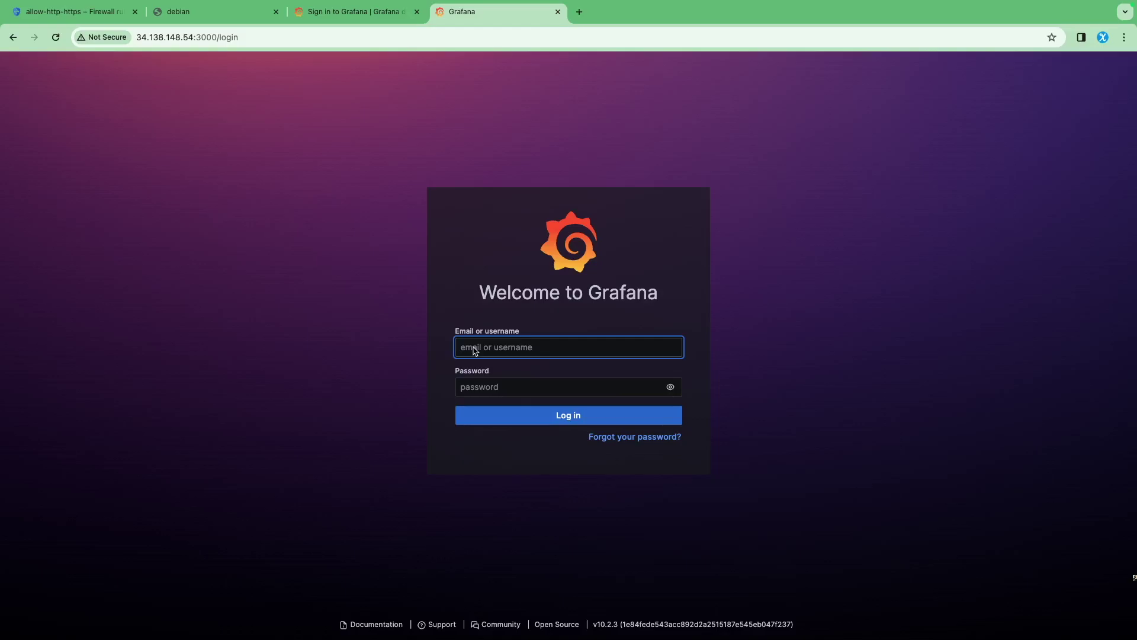
# Sign in with the default admin credentials, skip the password change, and save the login in Chrome
pyautogui.write('admin')
pyautogui.press('Tab')
pyautogui.write('adm')
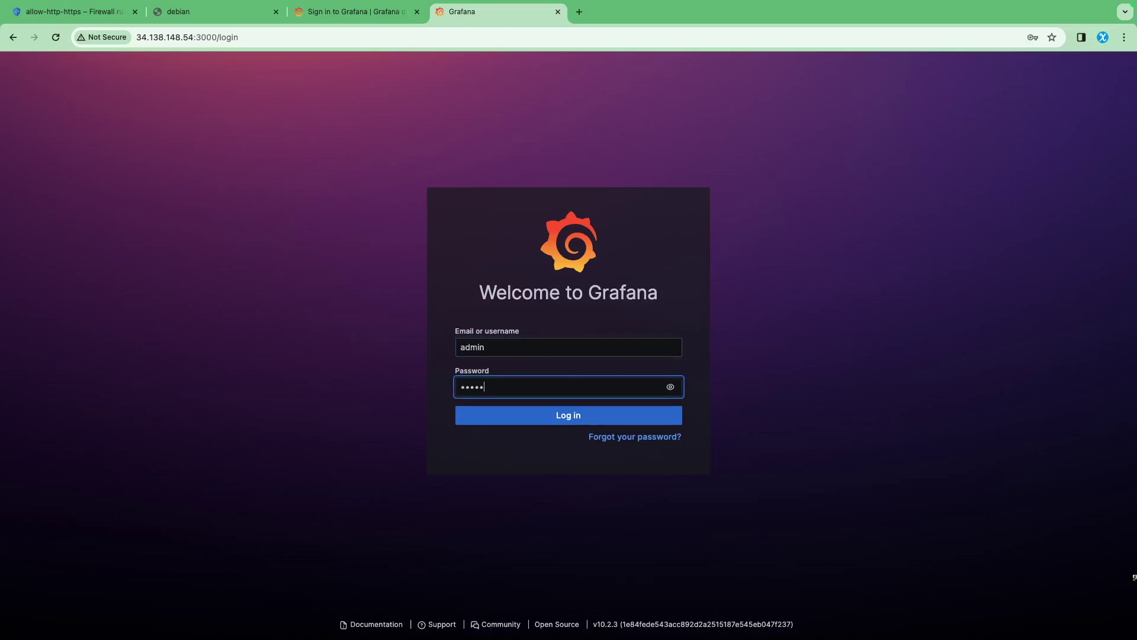
pyautogui.press('Return')
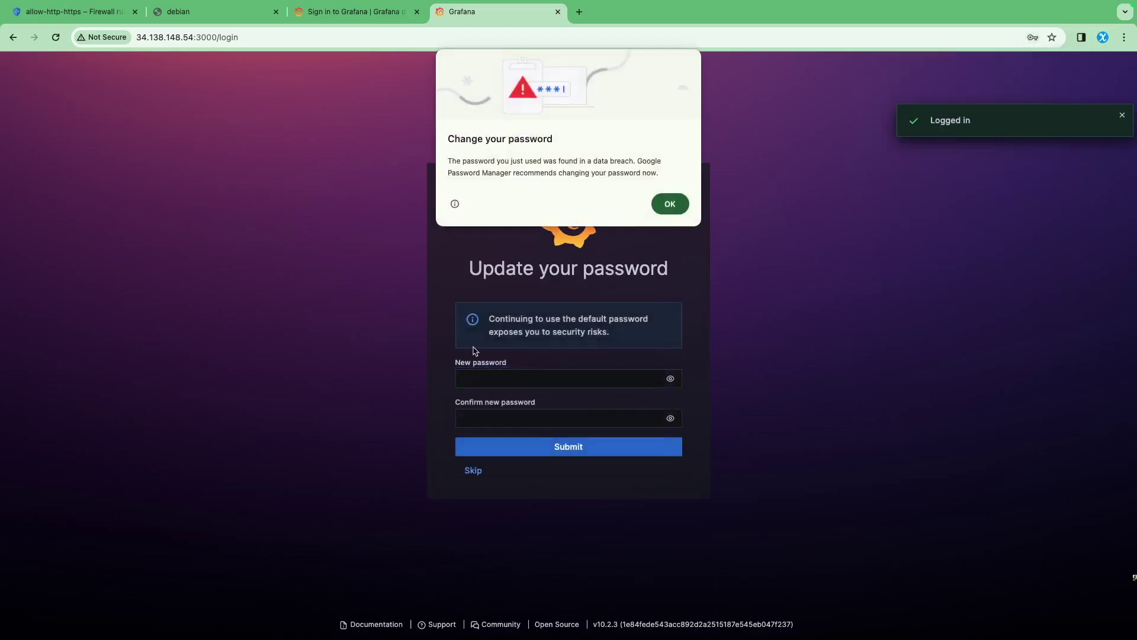
pyautogui.click(664, 210)
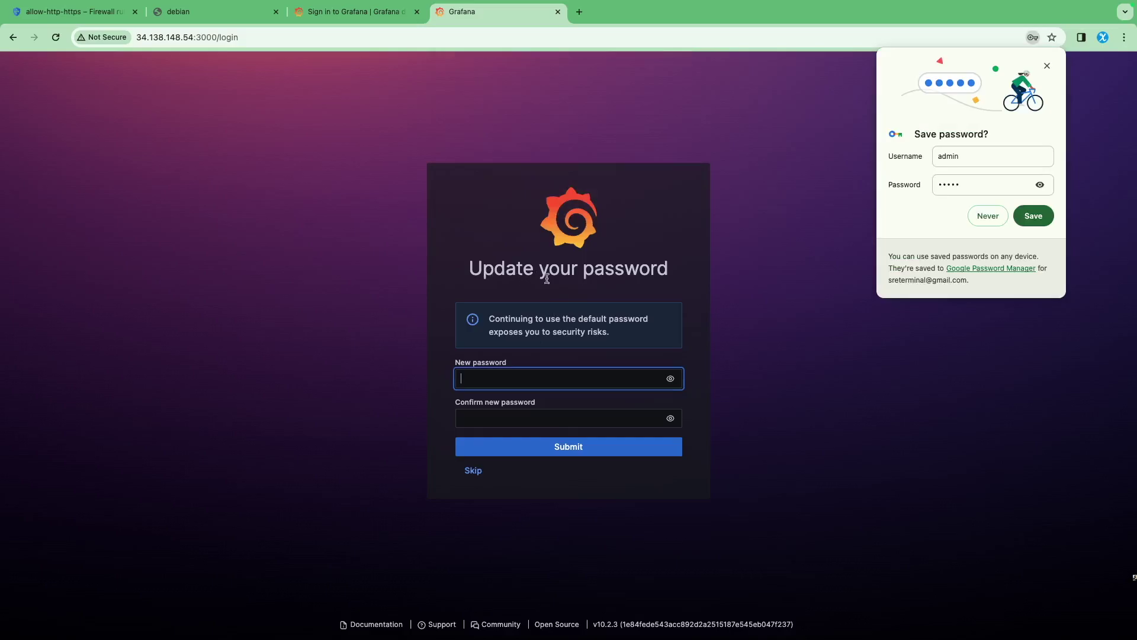
pyautogui.click(470, 472)
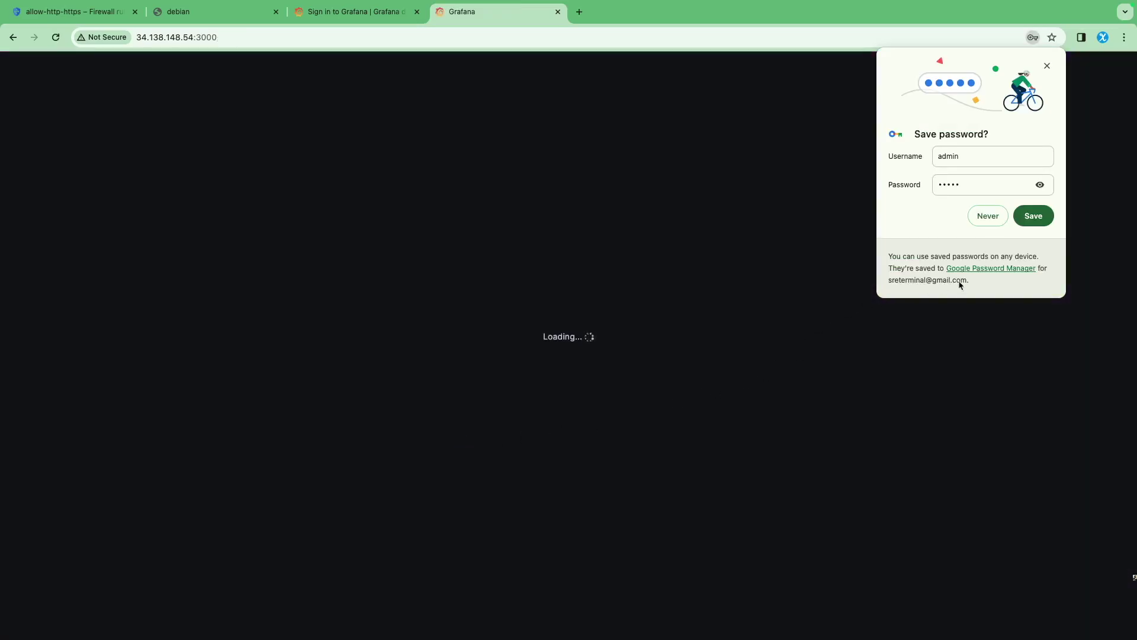
pyautogui.click(1039, 216)
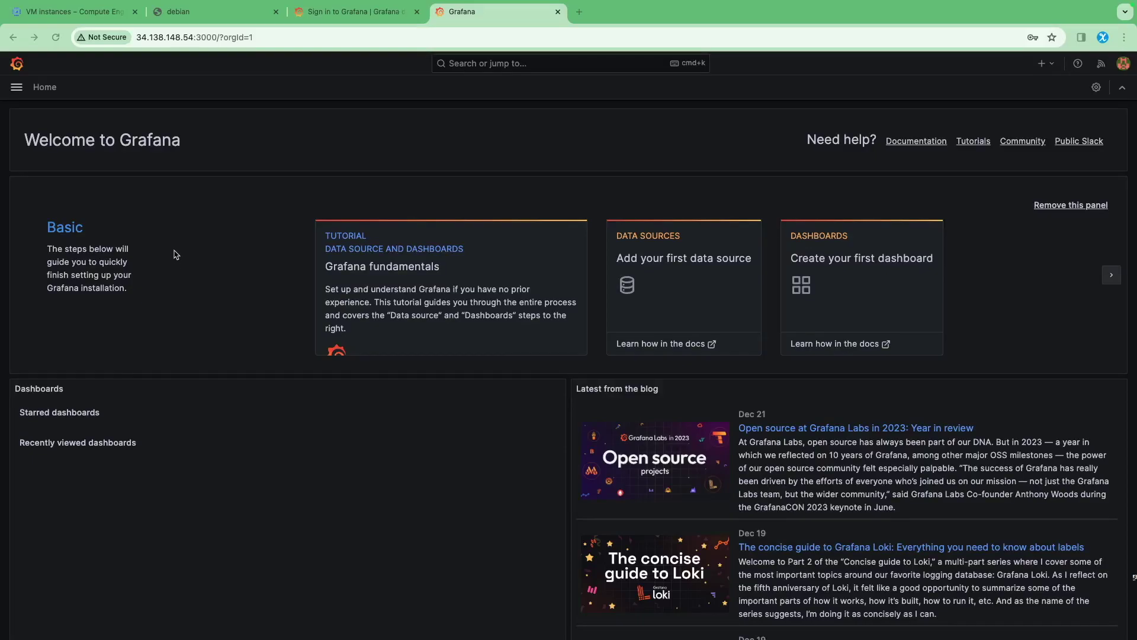
# Go to the Connections > Add new connection page after a brief look at Dashboards
pyautogui.click(17, 87)
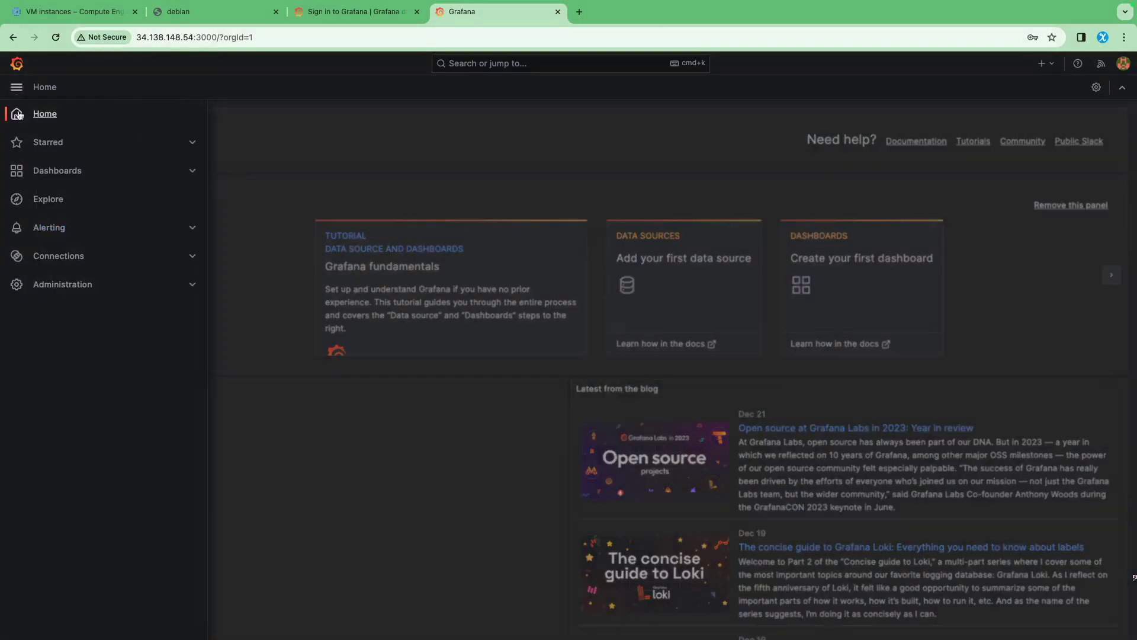
pyautogui.click(54, 171)
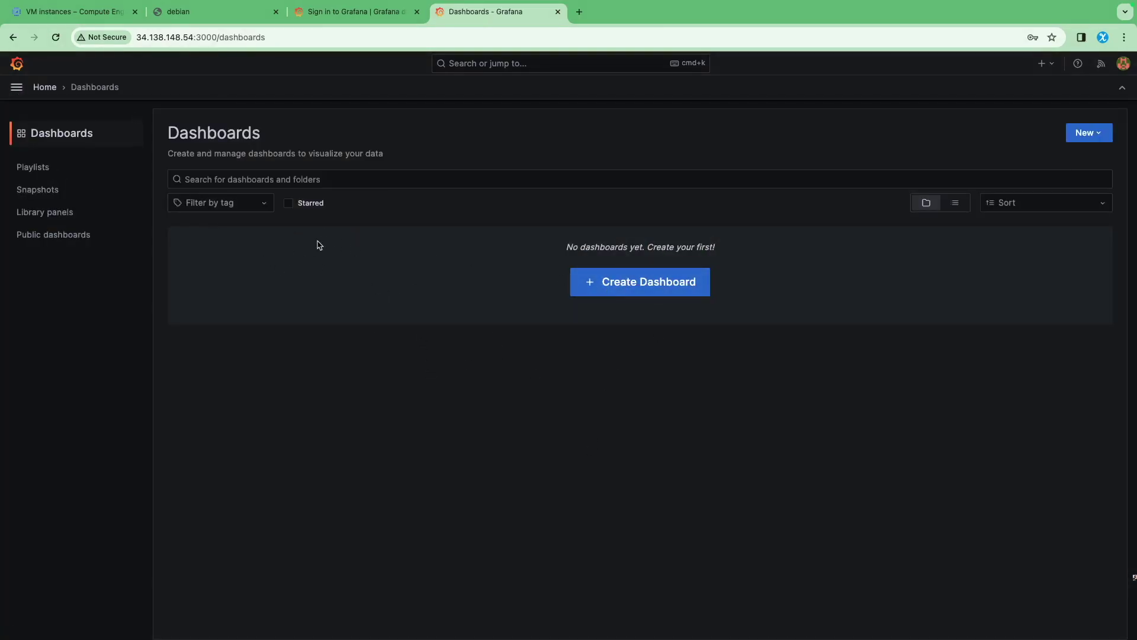
pyautogui.click(15, 90)
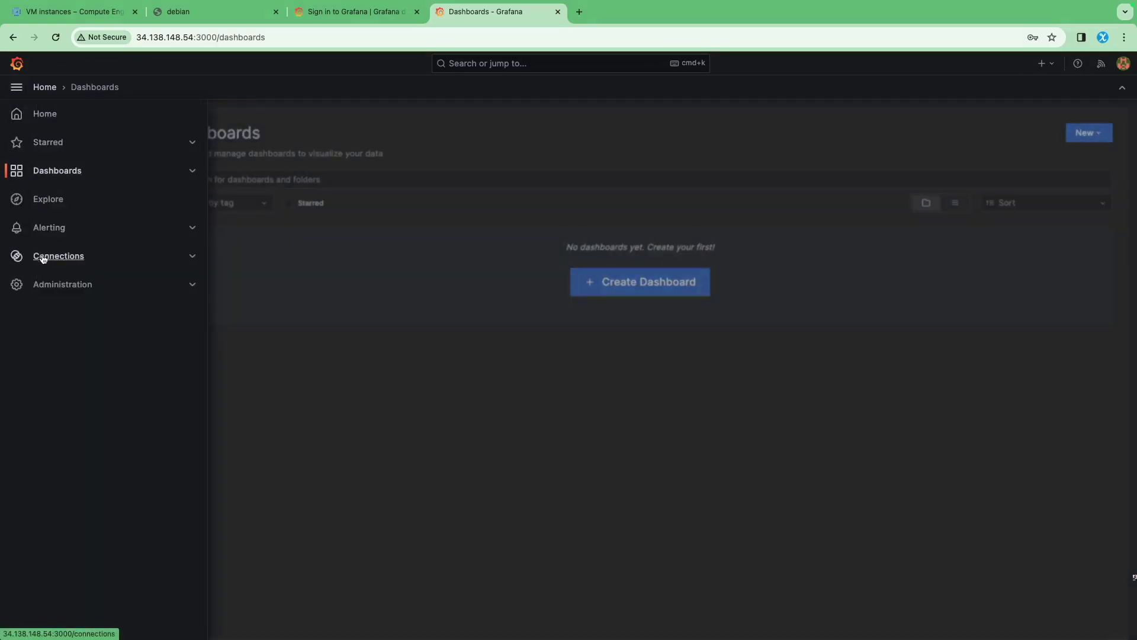
pyautogui.click(49, 258)
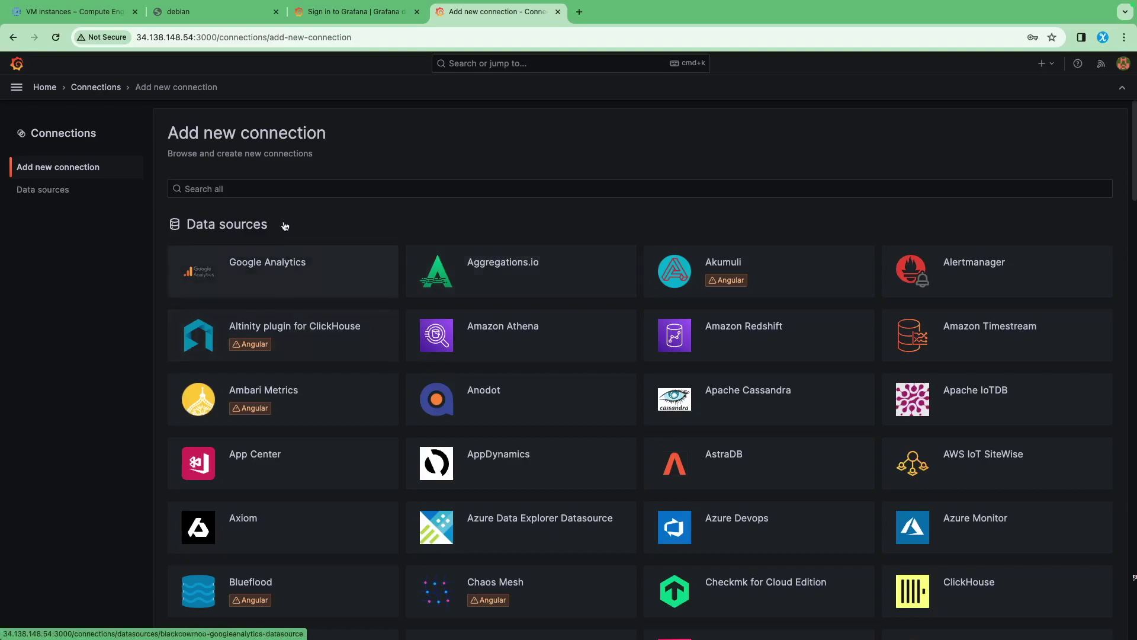
# Search the connection catalogue for 'mon' and open the Google Cloud Monitoring plugin
pyautogui.scroll(-1, 260, 237)
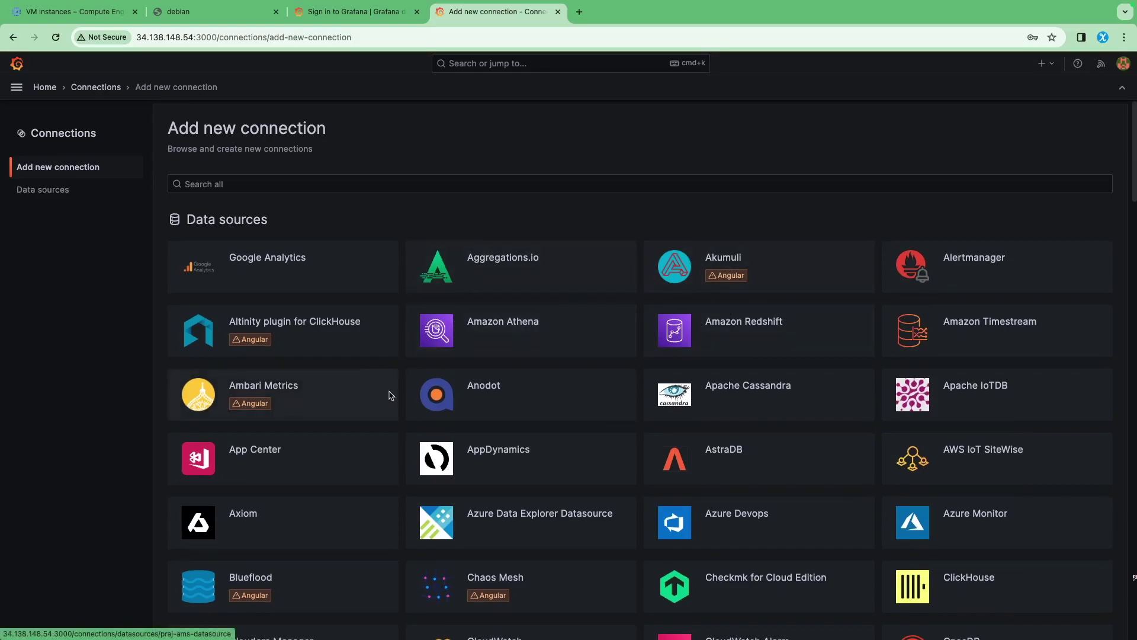
pyautogui.scroll(-1, 599, 353)
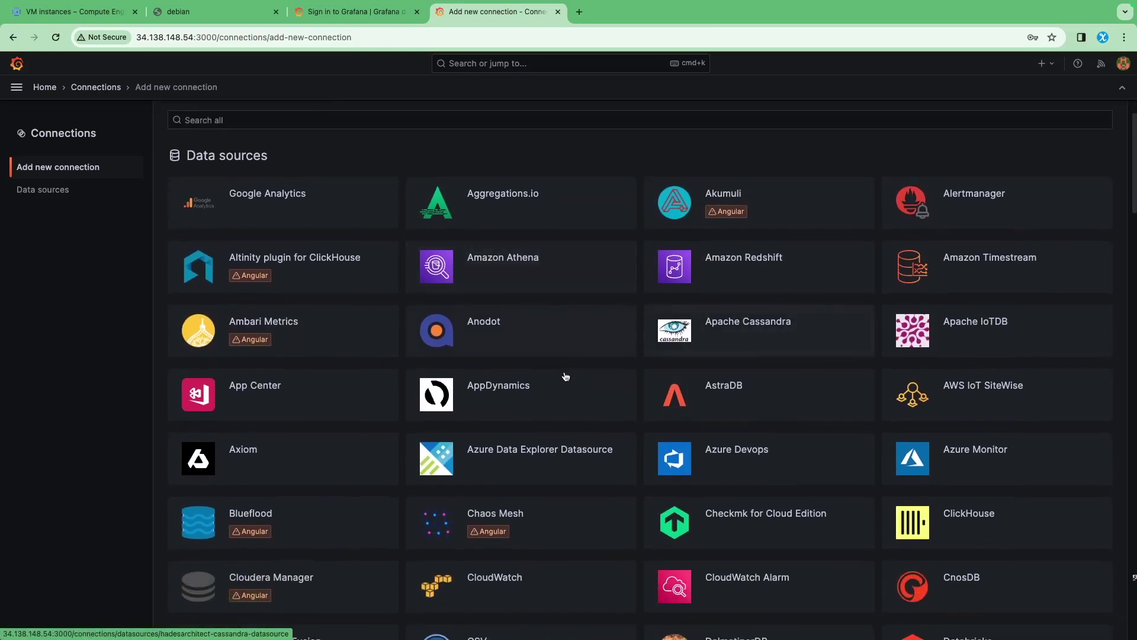
pyautogui.scroll(-1, 533, 388)
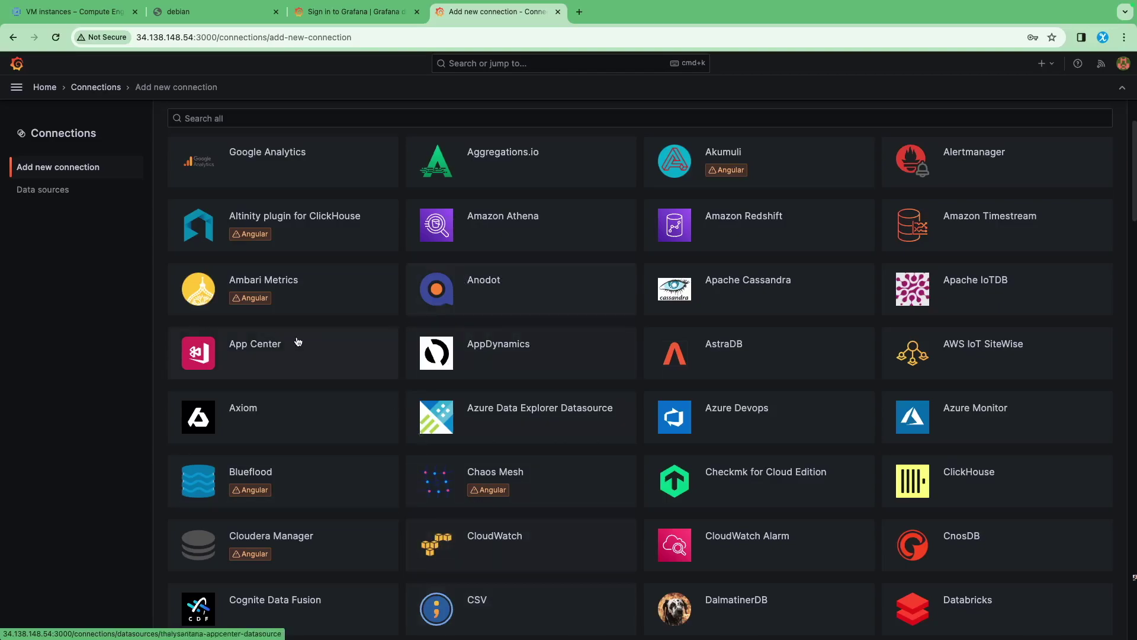
pyautogui.scroll(-2, 438, 448)
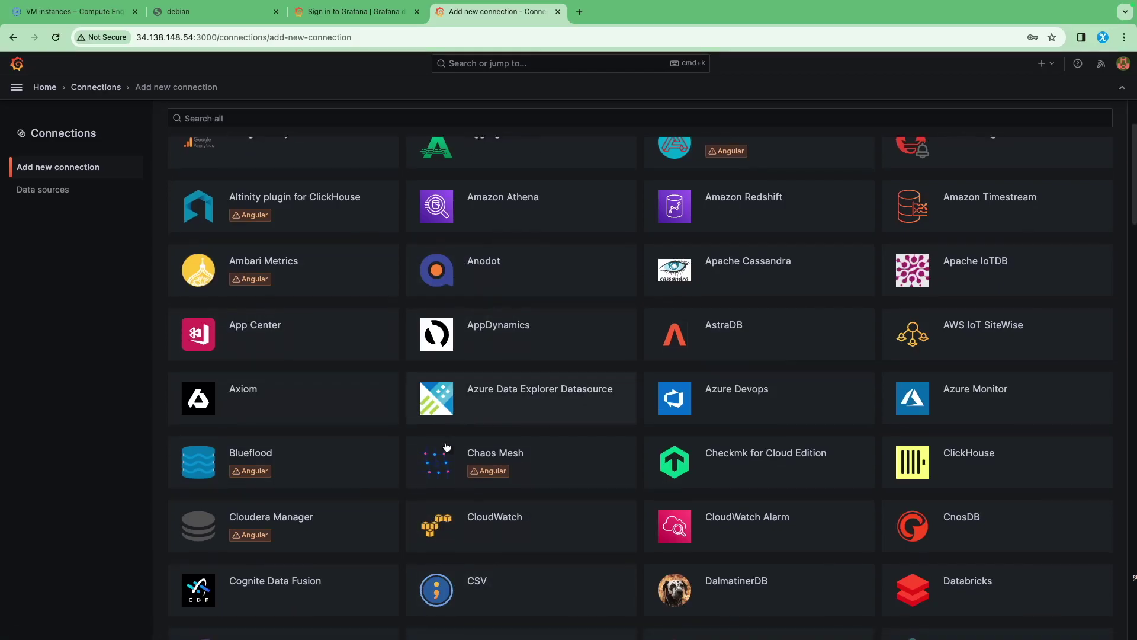
pyautogui.scroll(-6, 446, 454)
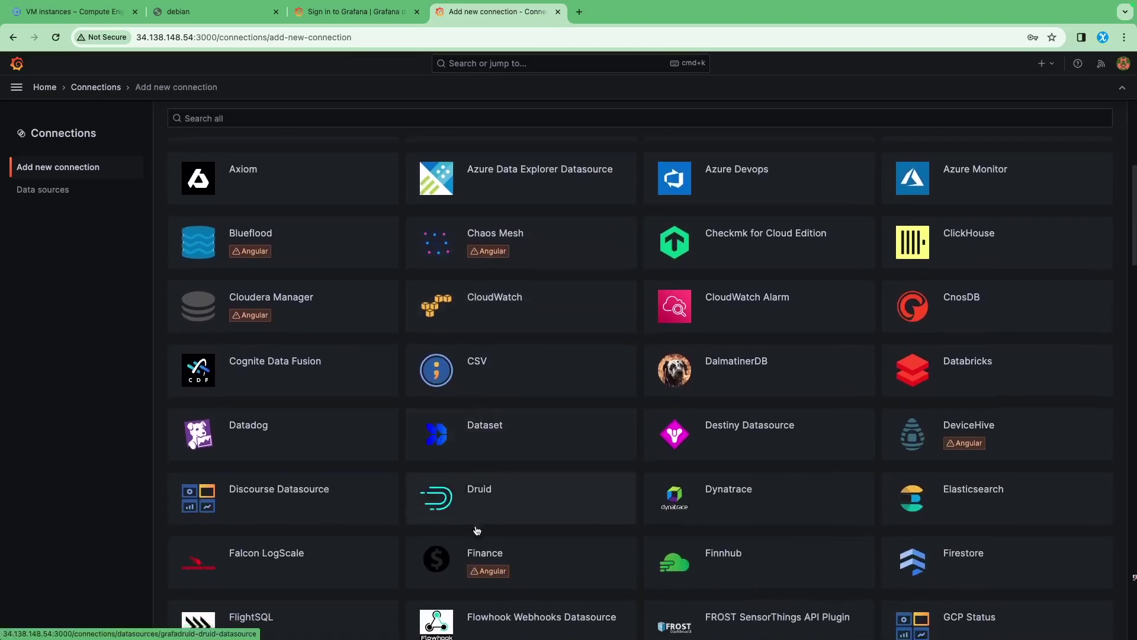
pyautogui.scroll(-3, 517, 482)
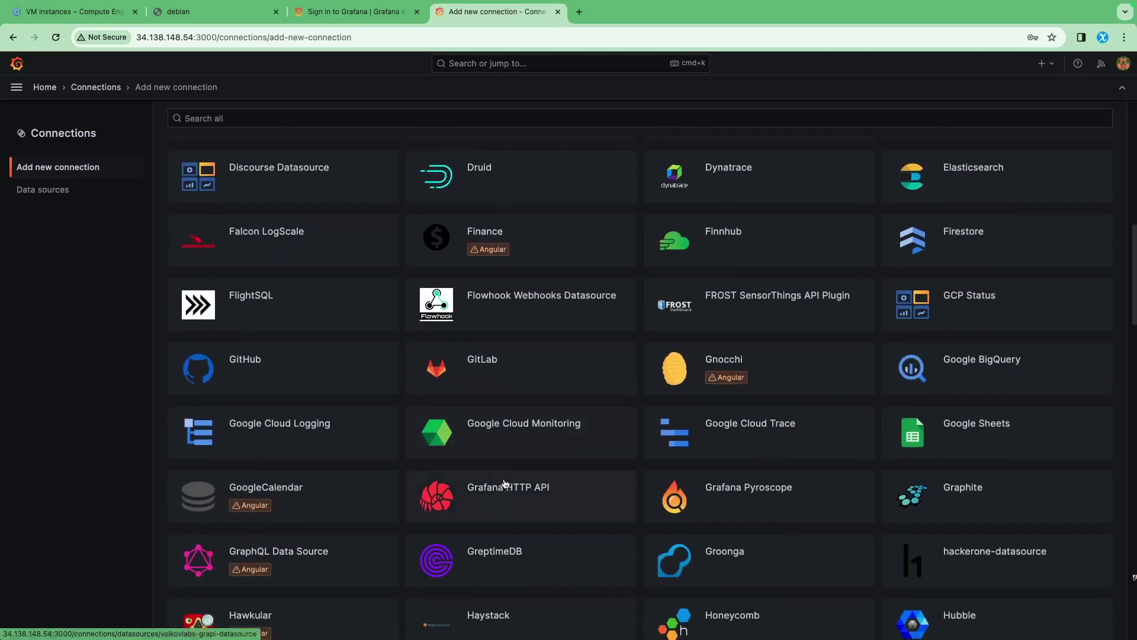
pyautogui.scroll(-3, 504, 483)
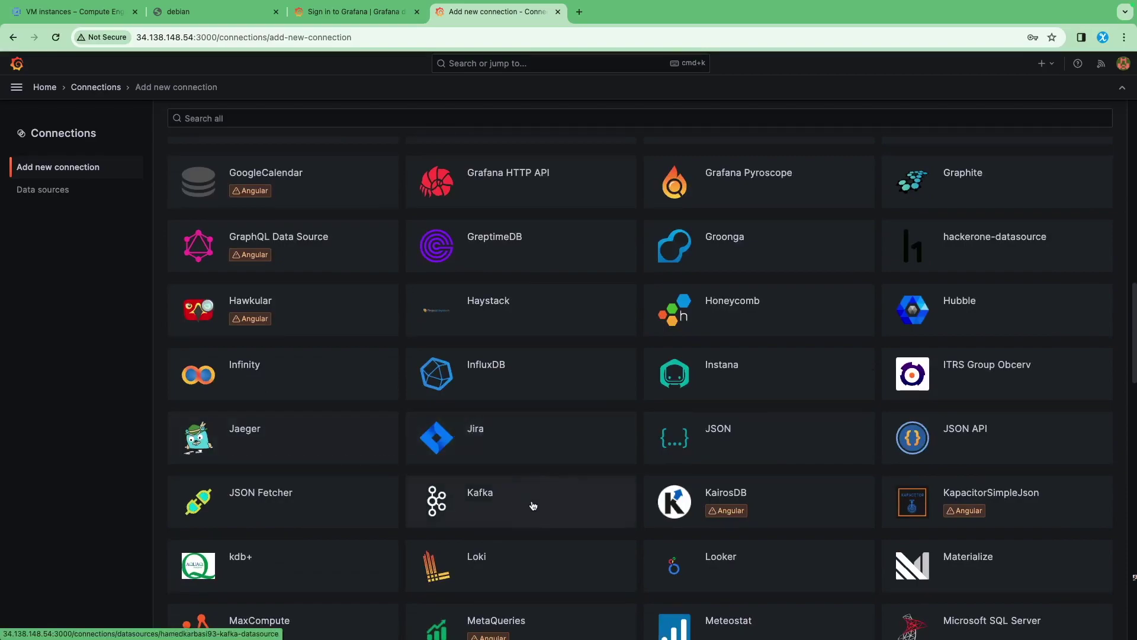
pyautogui.scroll(-4, 370, 424)
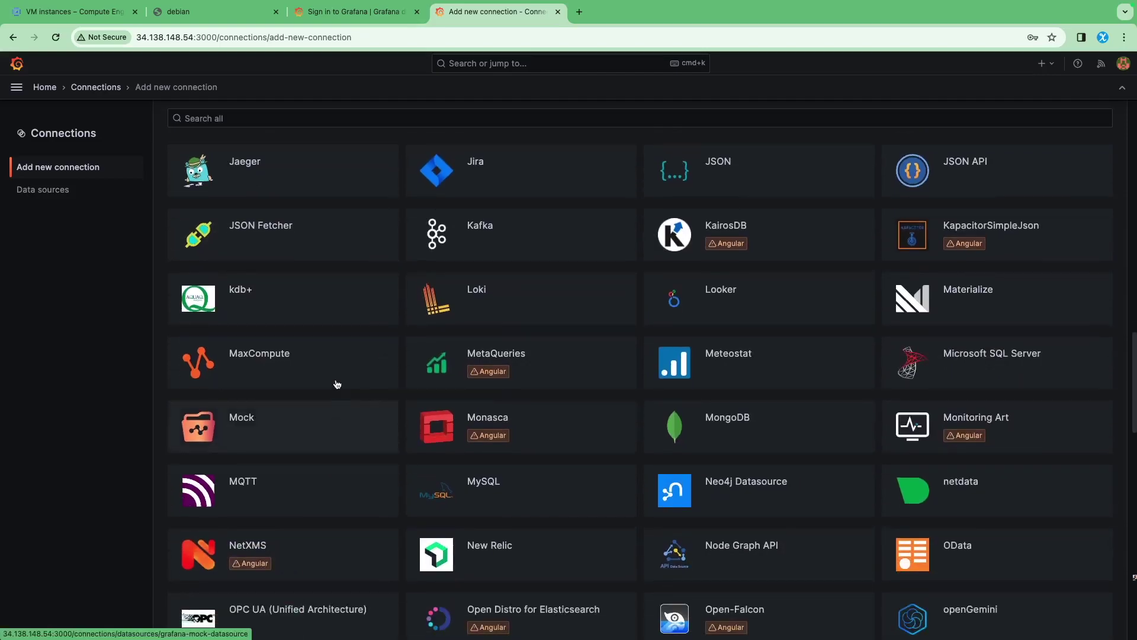
pyautogui.scroll(15, 340, 379)
pyautogui.click(247, 187)
pyautogui.write('monti')
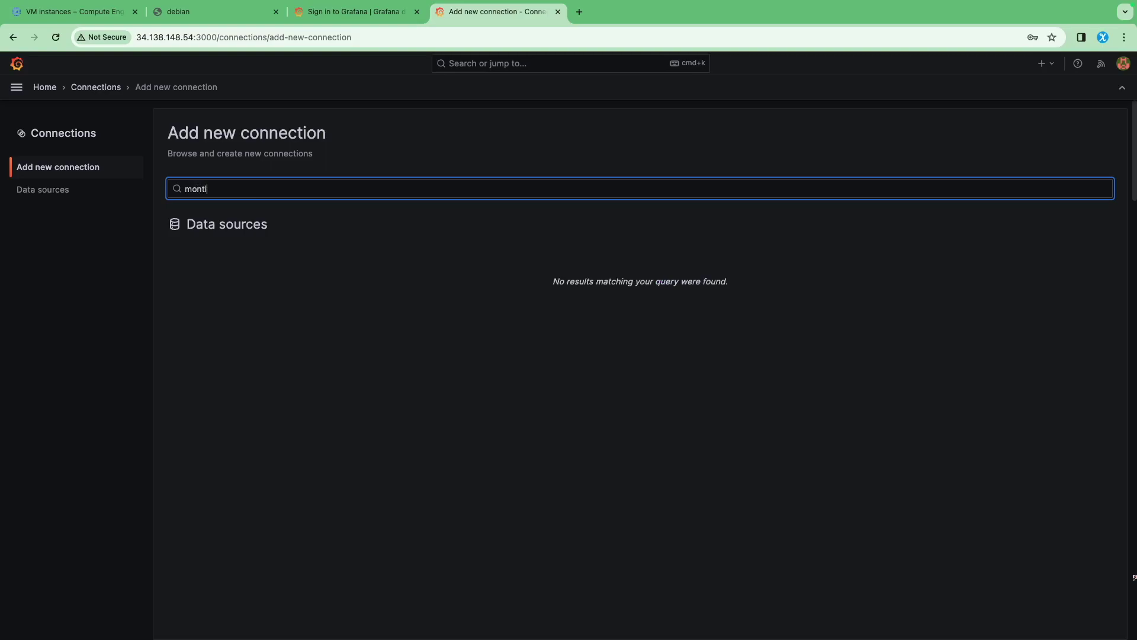
pyautogui.press('BackSpace')
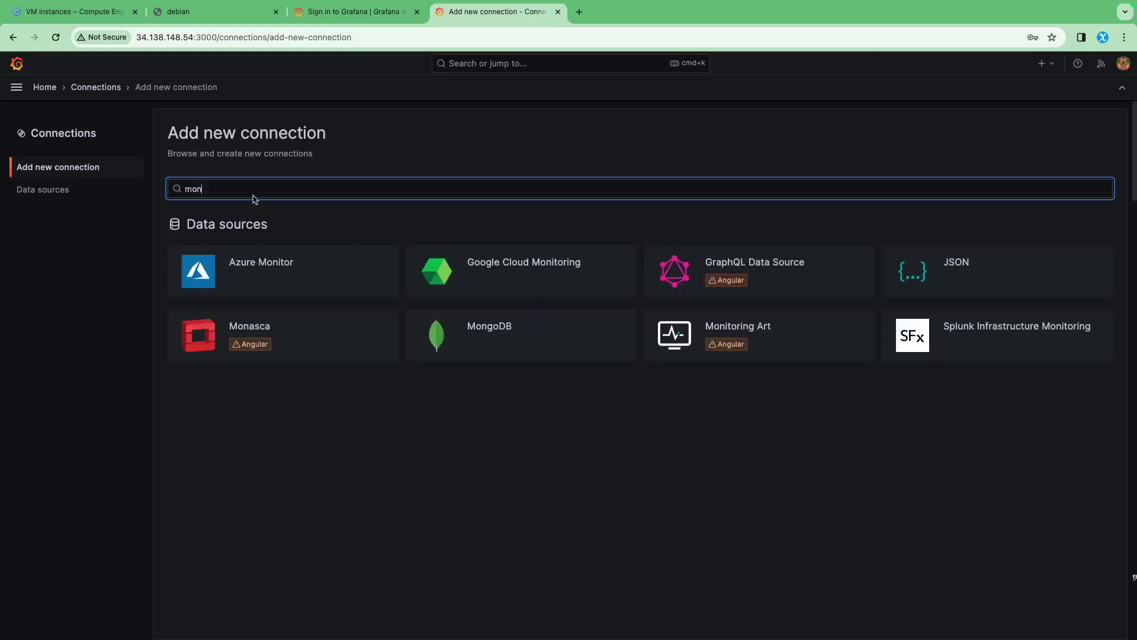
pyautogui.click(482, 274)
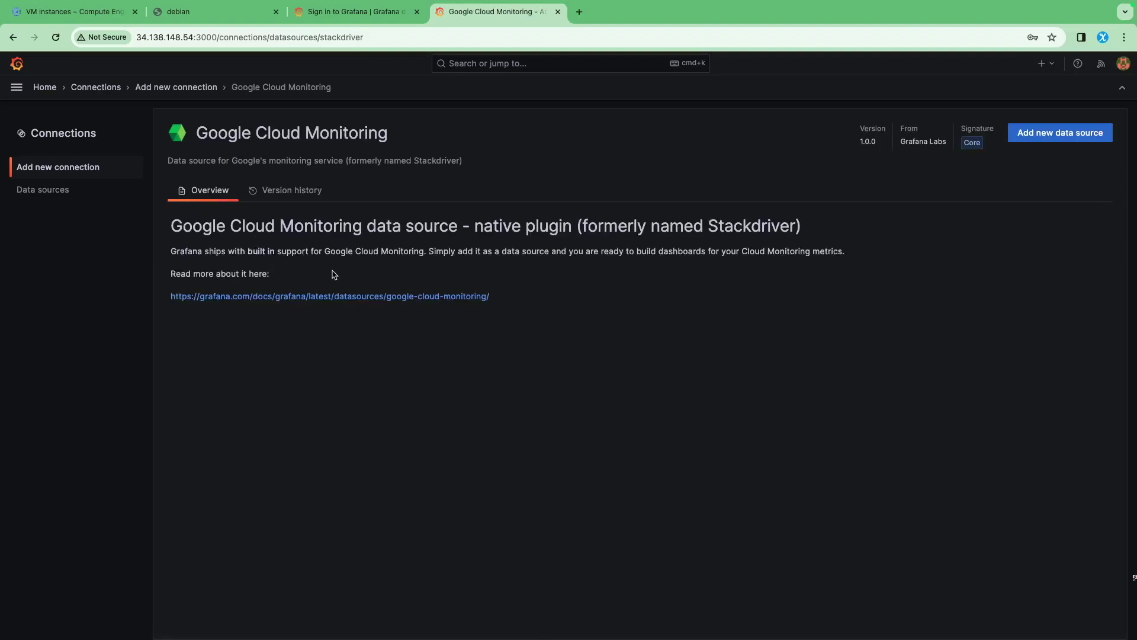
# Create the Cloud Monitoring data source and rename it from stackdriver to gcp_monitoring
pyautogui.click(1040, 135)
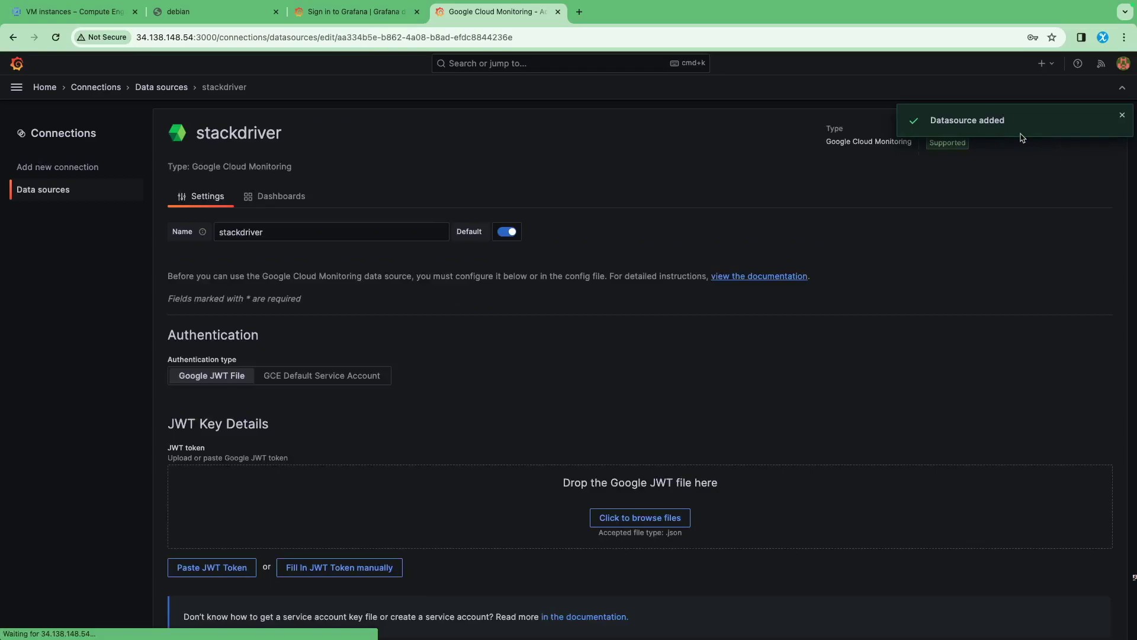
pyautogui.click(286, 227)
pyautogui.press('super+a')
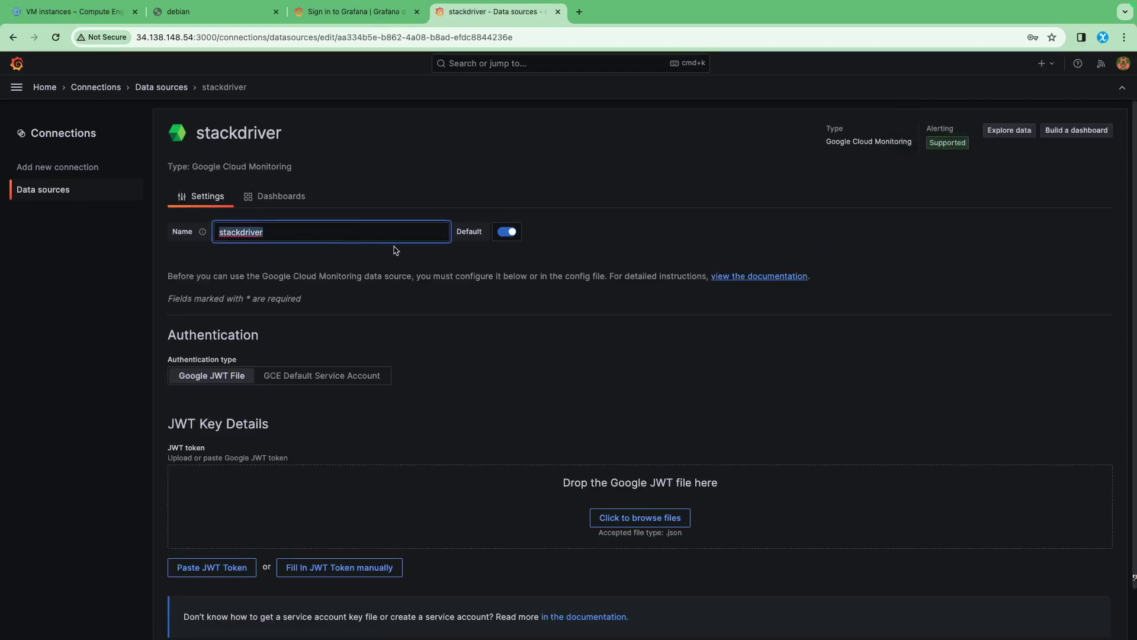
pyautogui.write('gcp')
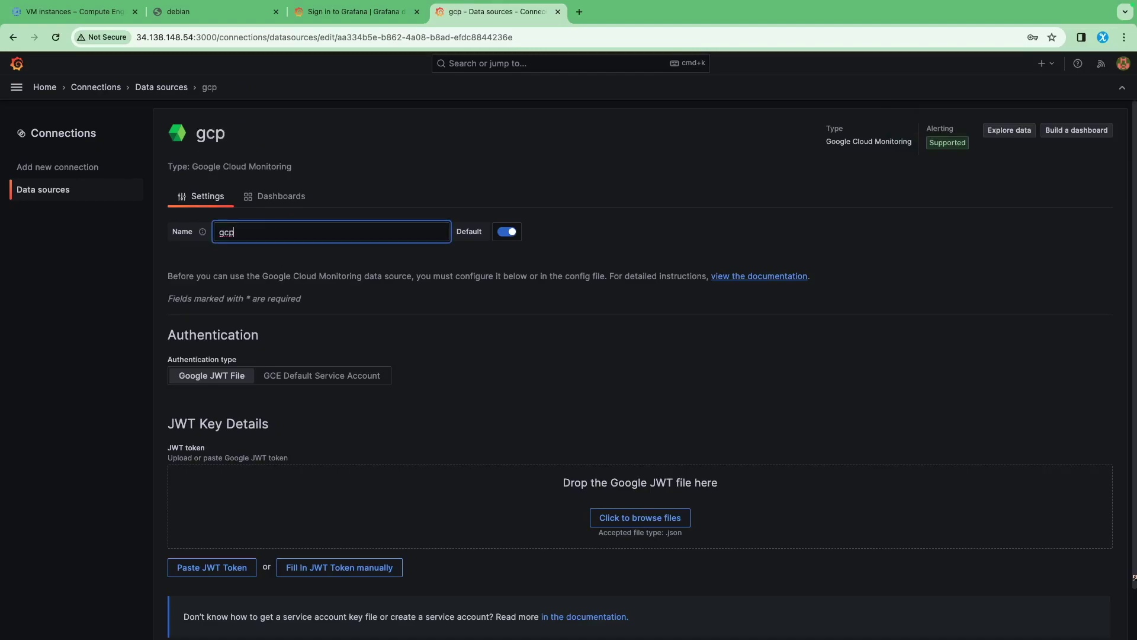
pyautogui.write('_monitoring')
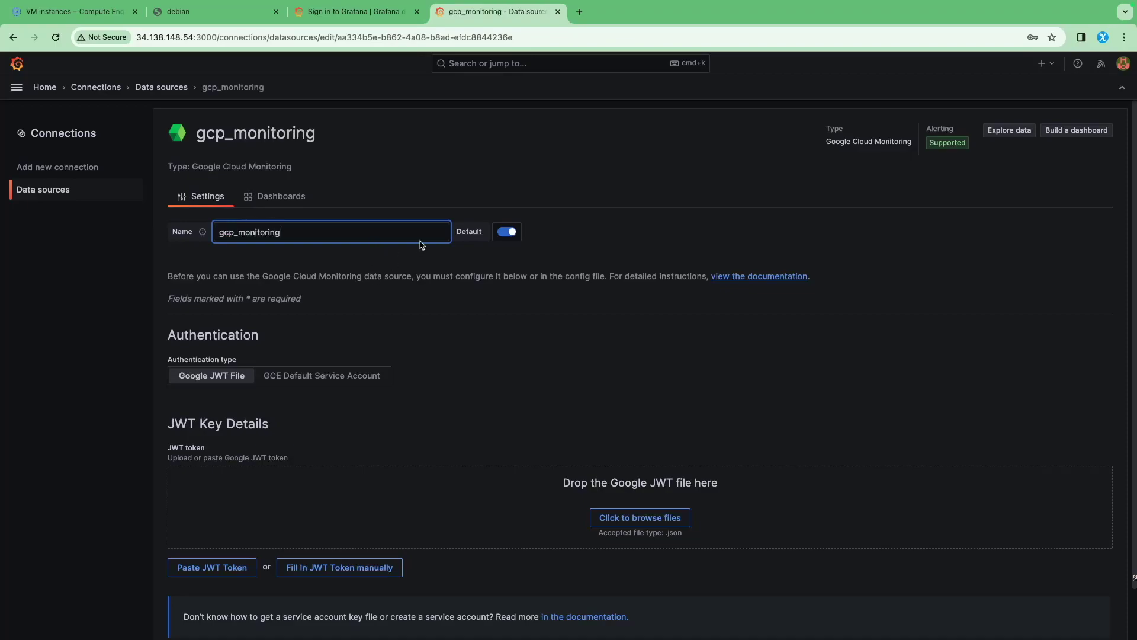
pyautogui.click(397, 181)
# Keep Google JWT File authentication after briefly trying GCE Default Service Account
pyautogui.scroll(-1, 271, 354)
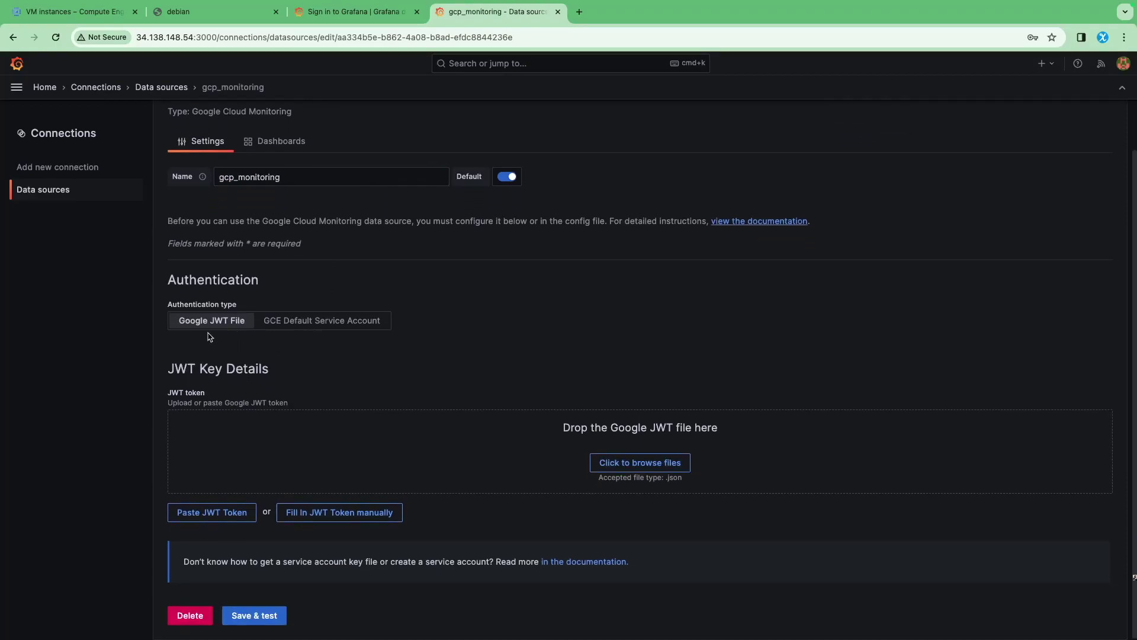
pyautogui.click(308, 324)
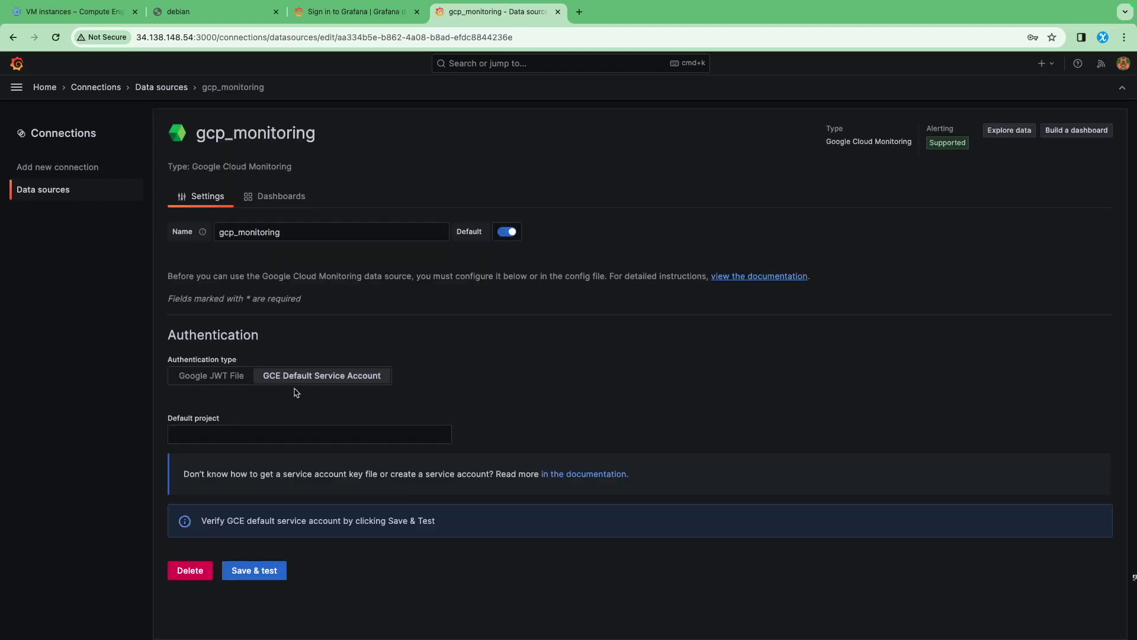
pyautogui.click(212, 378)
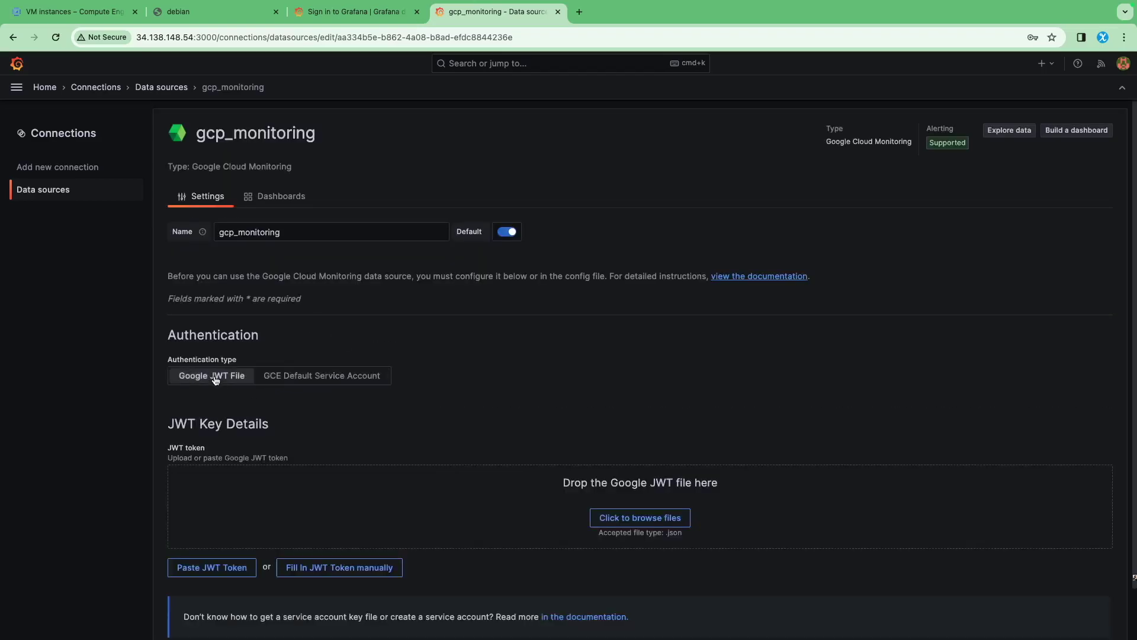
pyautogui.scroll(-2, 356, 415)
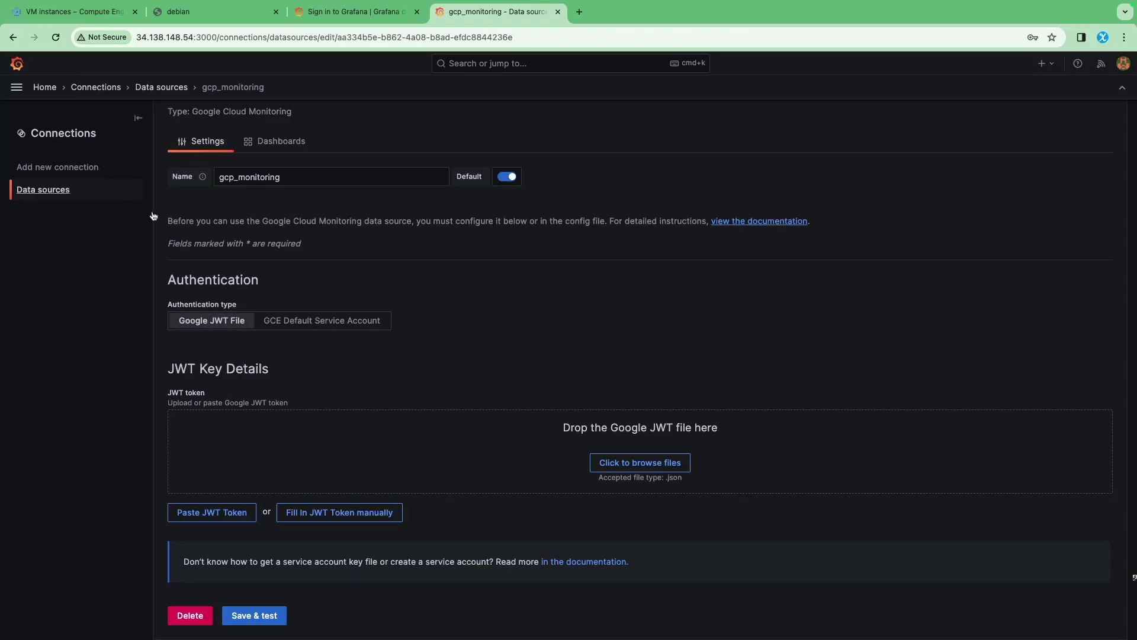
pyautogui.press('super+1')
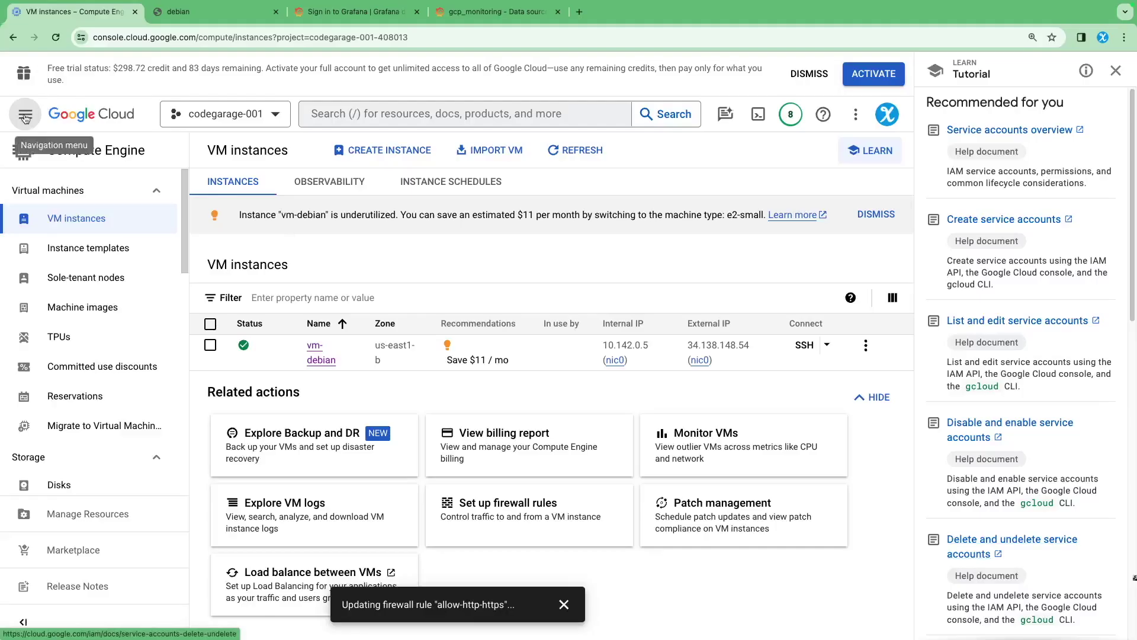
# Open IAM & Admin > Service Accounts and copy the Compute Engine default service account's email
pyautogui.click(25, 116)
pyautogui.moveTo(81, 328)
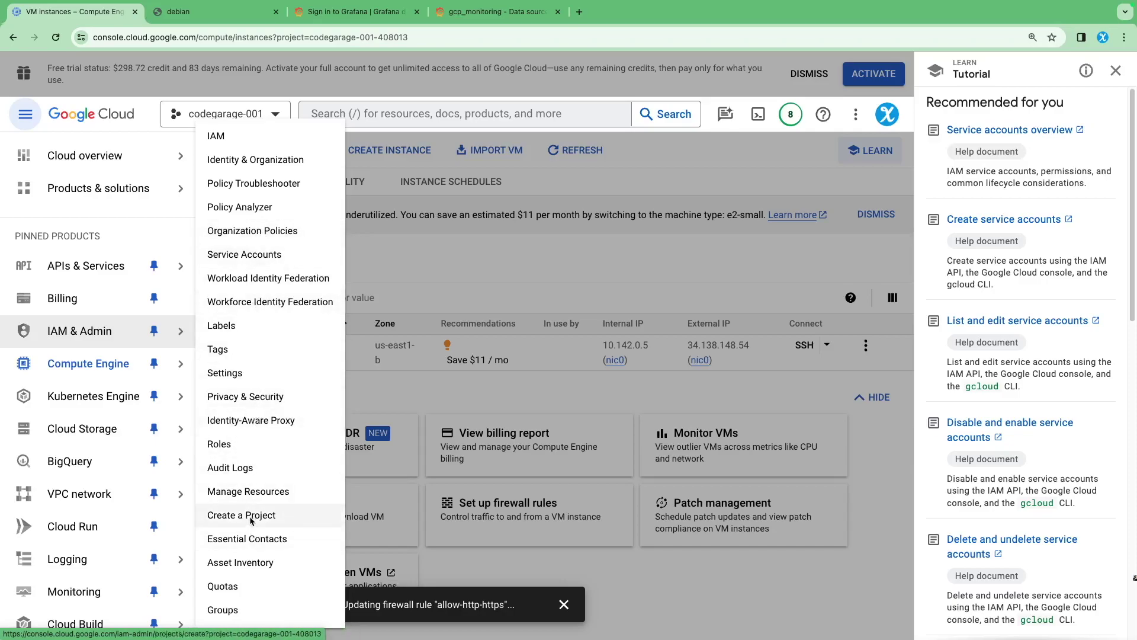
pyautogui.click(248, 260)
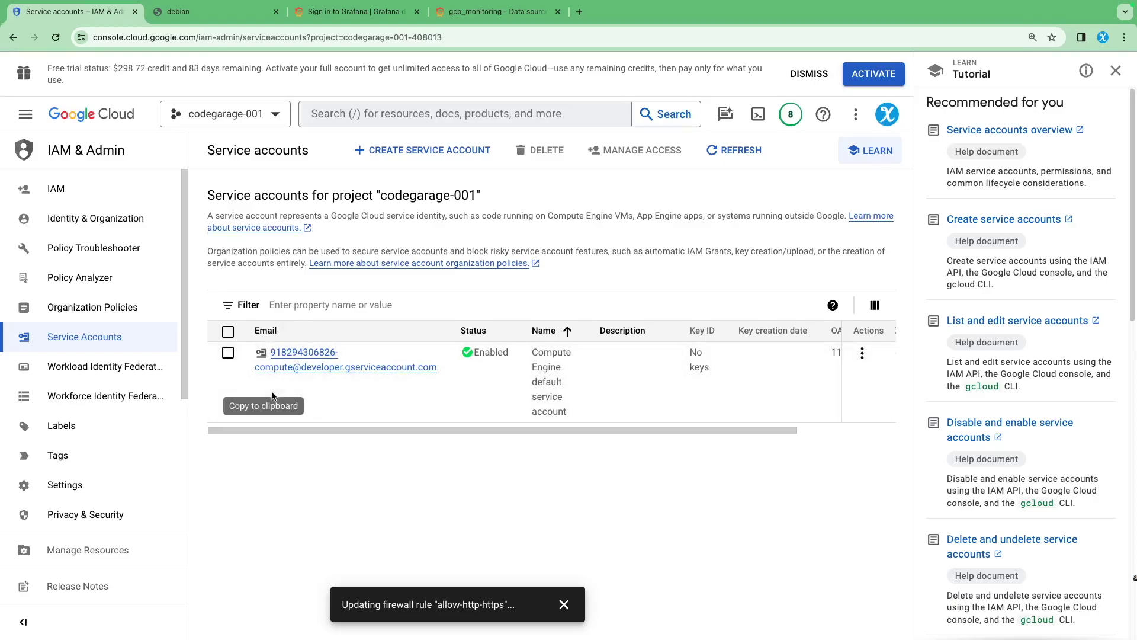
pyautogui.click(564, 604)
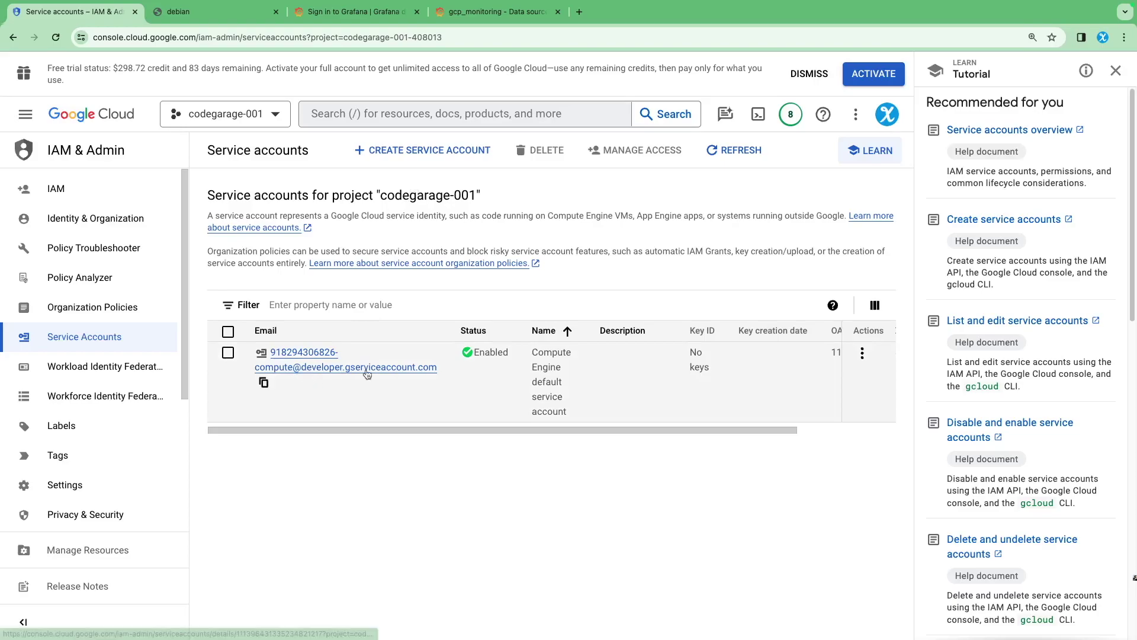
pyautogui.moveTo(556, 432); pyautogui.dragTo(697, 437)
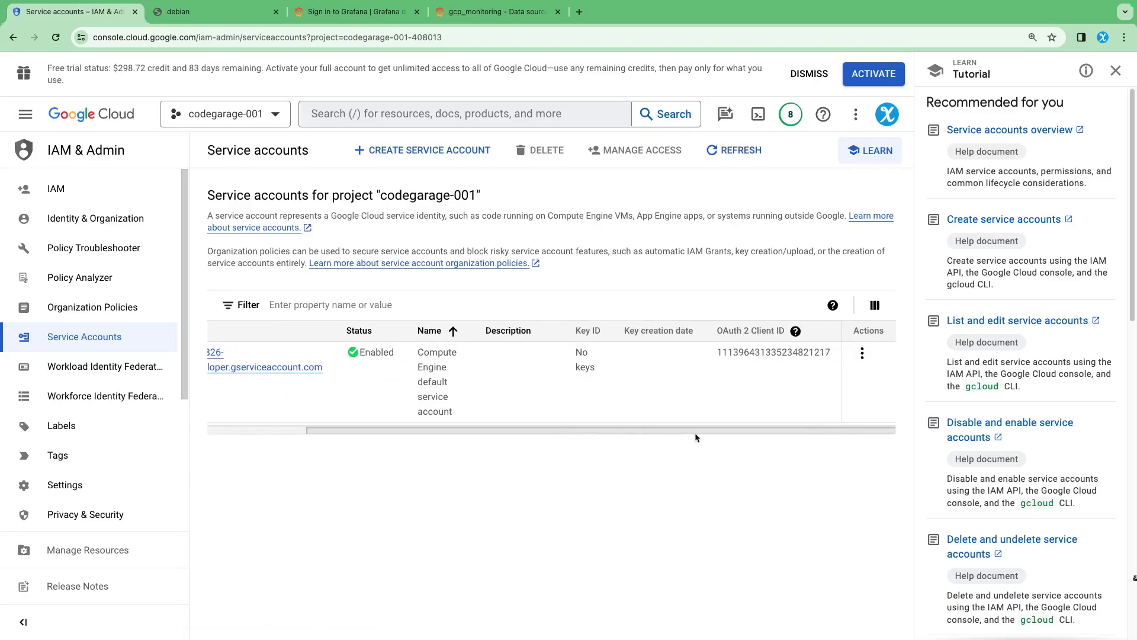
pyautogui.moveTo(554, 432); pyautogui.dragTo(414, 432)
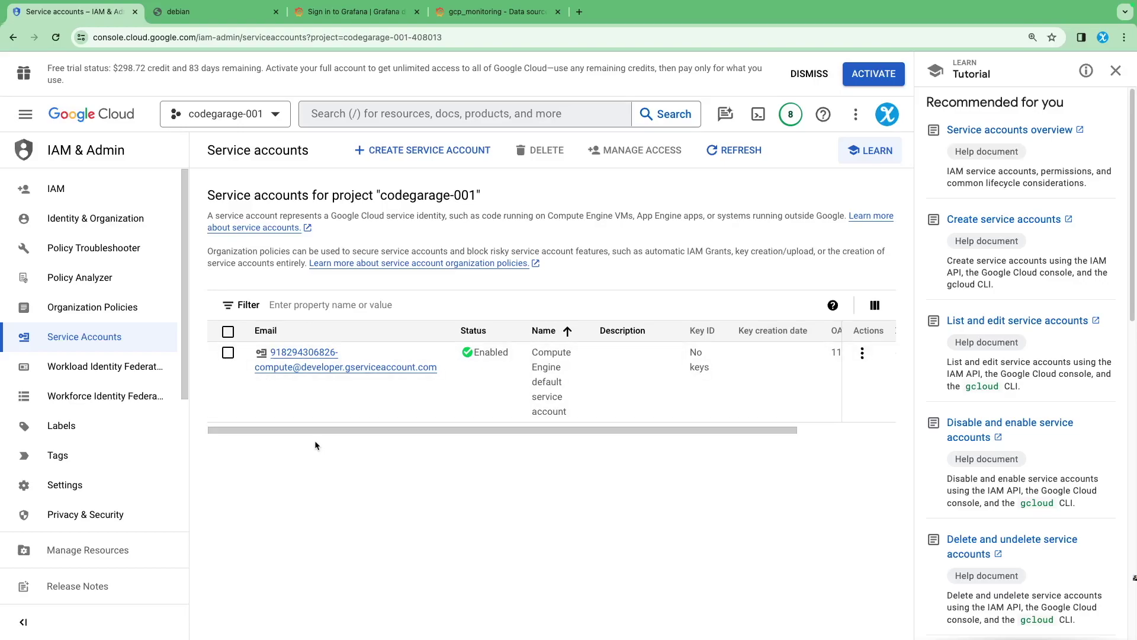
pyautogui.moveTo(307, 431); pyautogui.dragTo(278, 424)
pyautogui.click(264, 382)
# Create and download a new JSON private key for the Compute Engine default service account, then return to Grafana
pyautogui.click(274, 368)
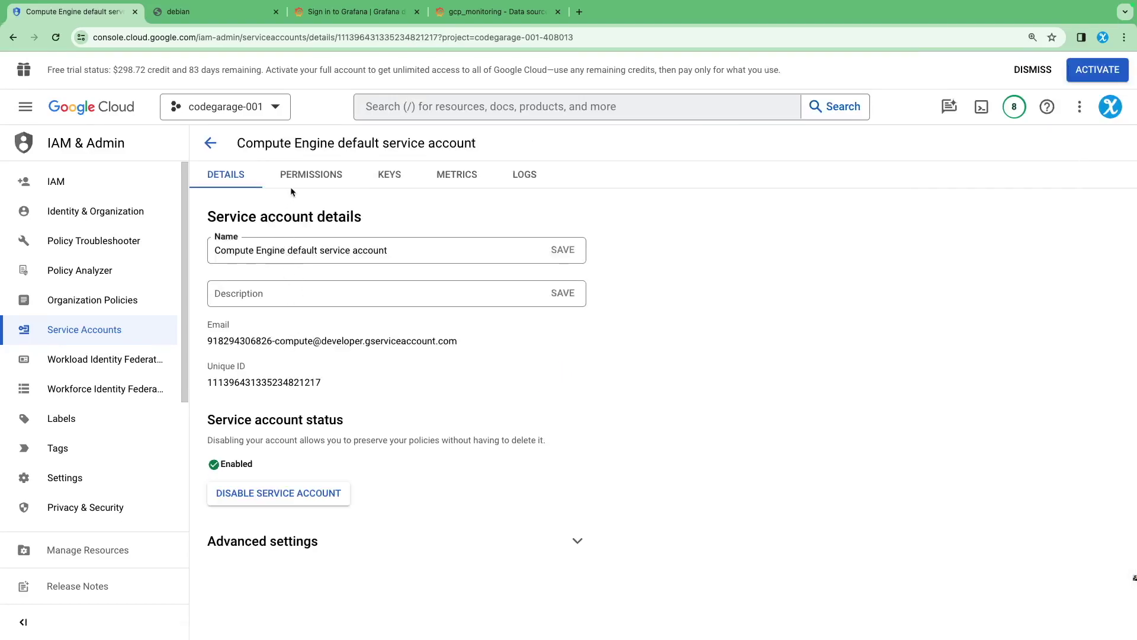
pyautogui.click(389, 175)
pyautogui.click(261, 368)
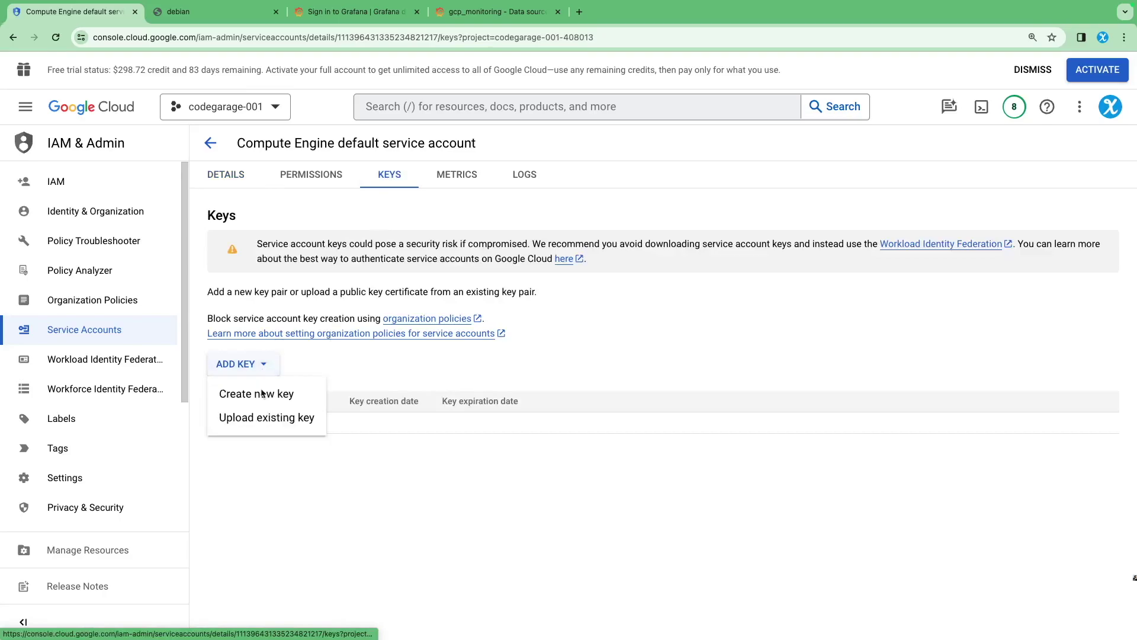
pyautogui.click(255, 393)
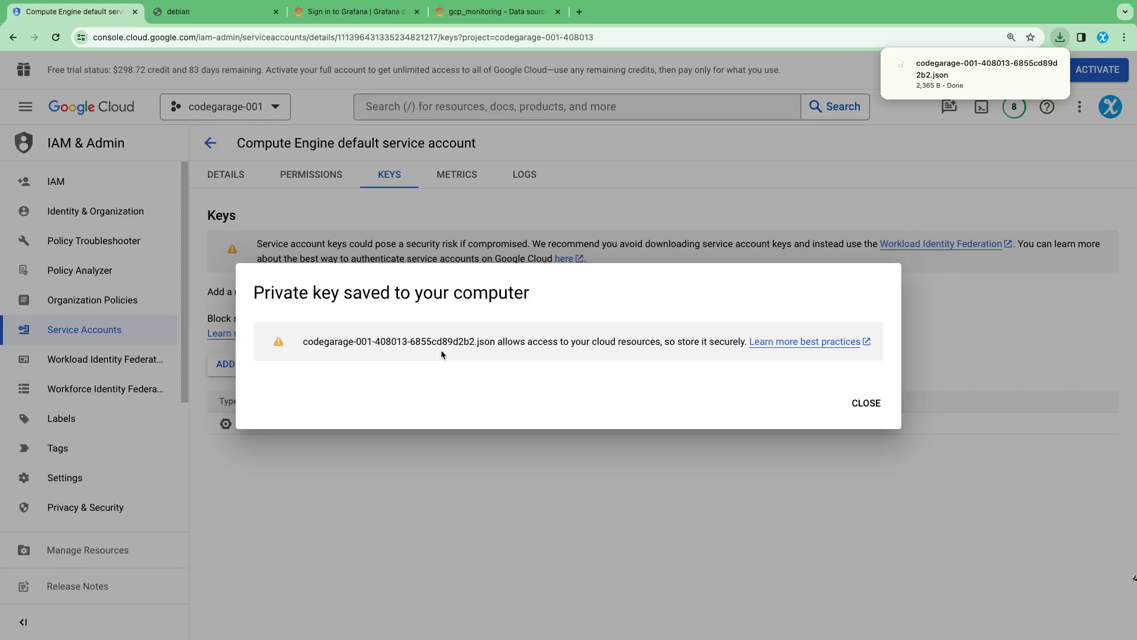
pyautogui.hotkey('ctrl', 'shift', 'Tab')
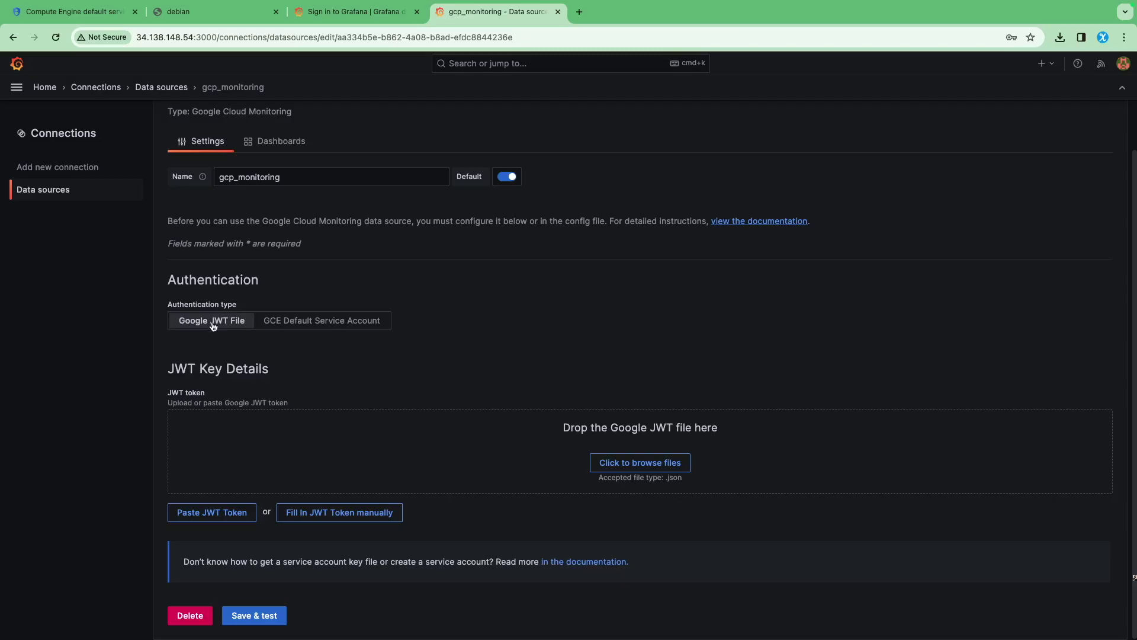
# Upload the downloaded codegarage JSON key file from Downloads to the gcp_monitoring data source
pyautogui.click(633, 461)
pyautogui.click(342, 274)
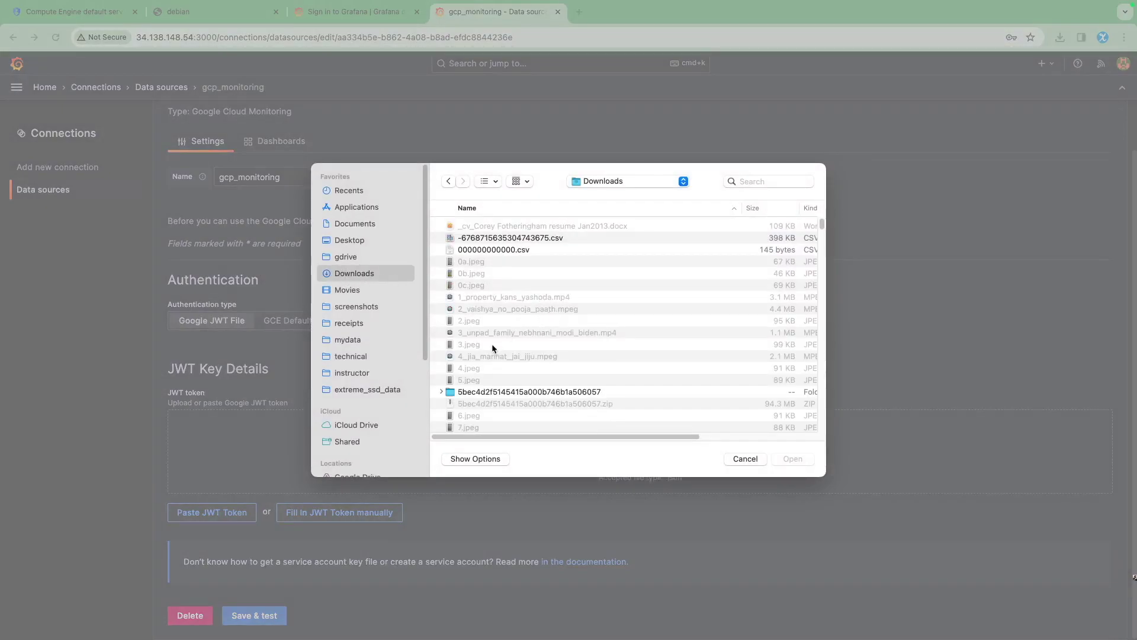
pyautogui.scroll(-10, 492, 343)
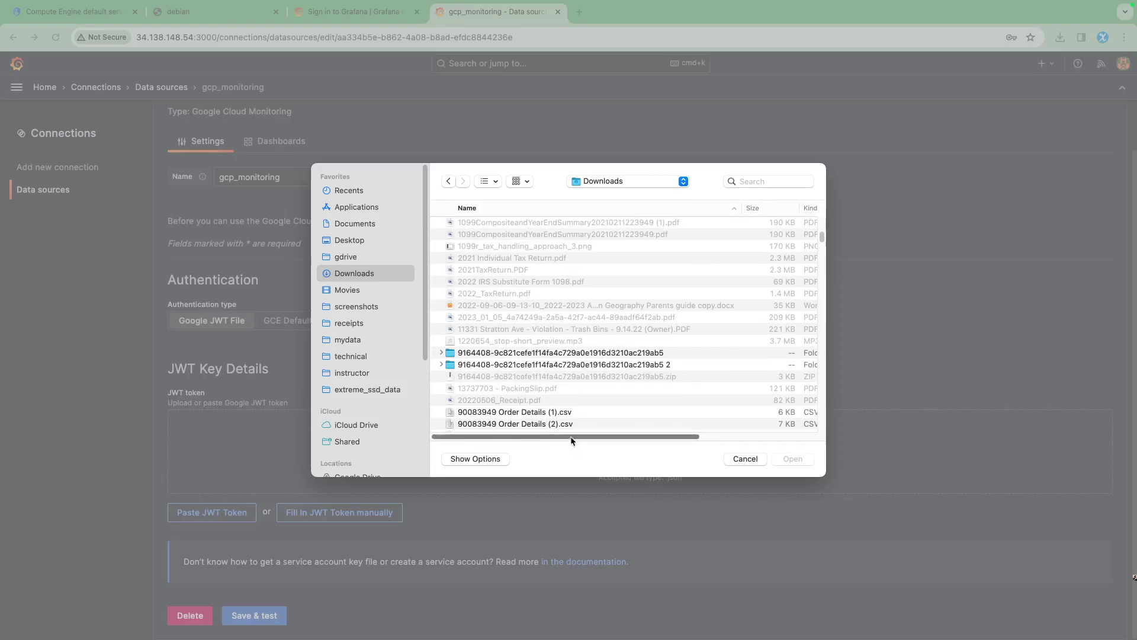
pyautogui.moveTo(574, 437); pyautogui.dragTo(689, 437)
pyautogui.click(711, 210)
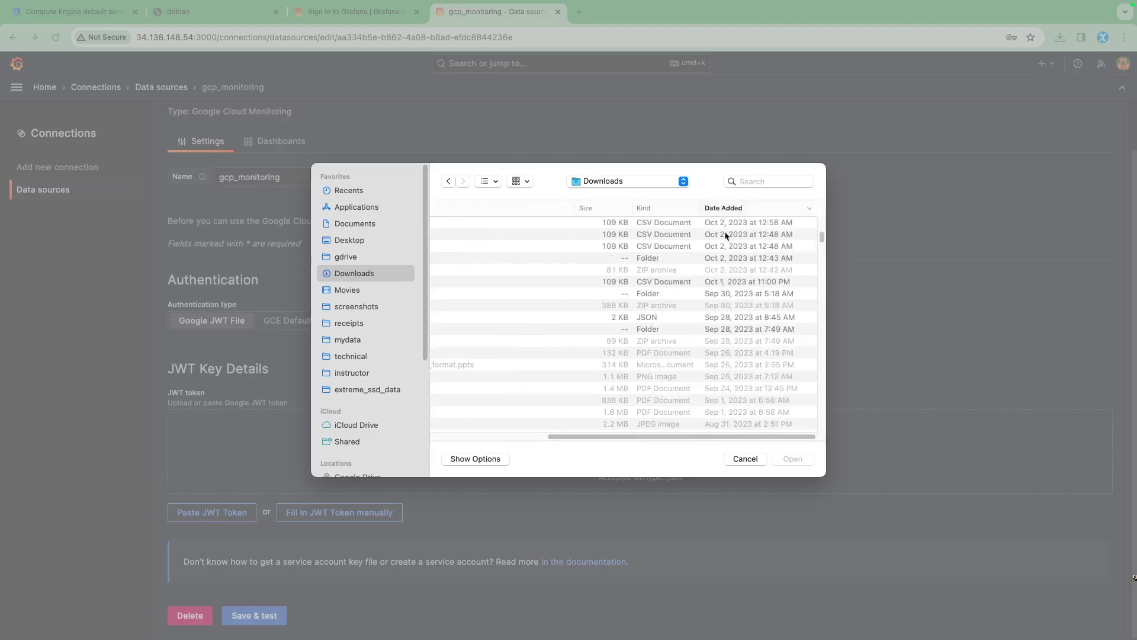
pyautogui.hscroll(-5, 622, 367)
pyautogui.scroll(10, 533, 308)
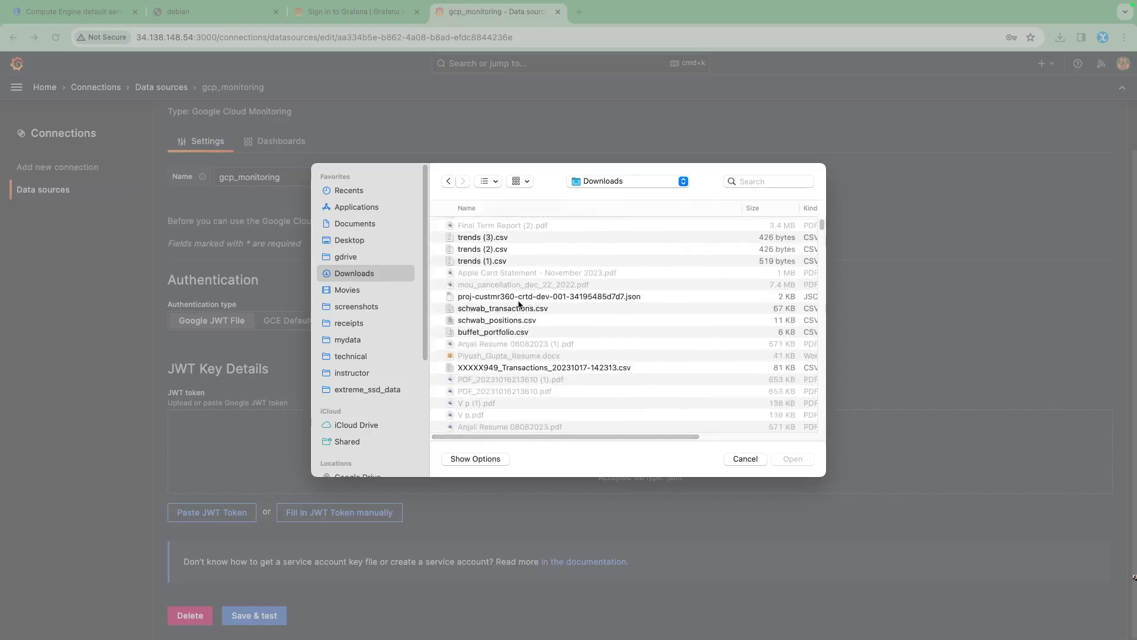
pyautogui.click(515, 226)
pyautogui.click(790, 459)
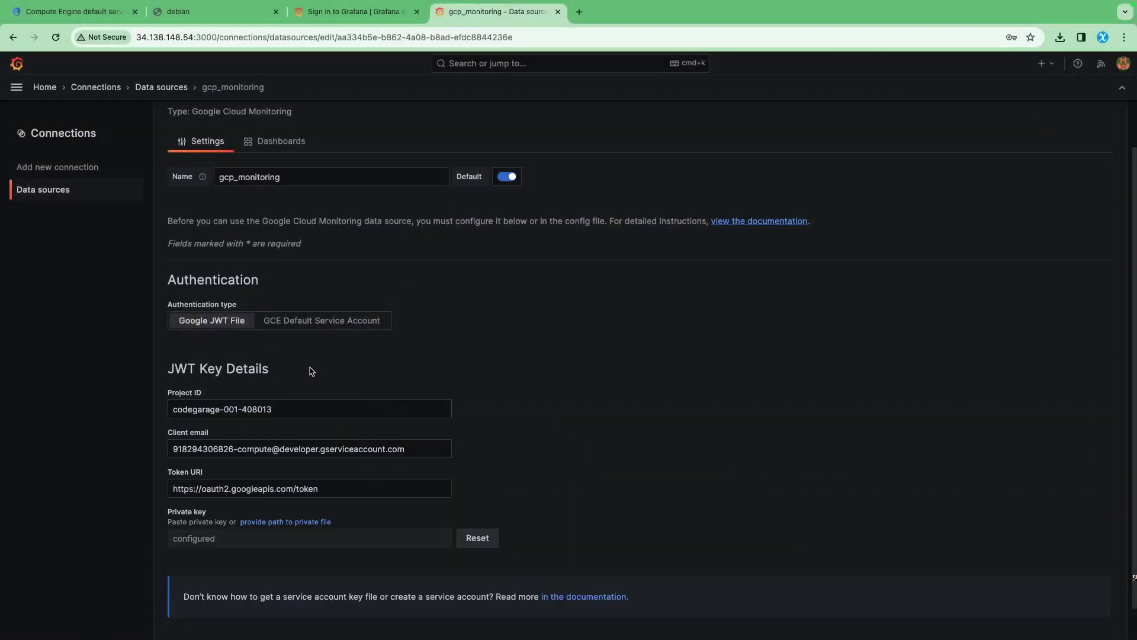
# Save & test gcp_monitoring and confirm it successfully queries the Google Cloud Monitoring API
pyautogui.scroll(-1, 312, 375)
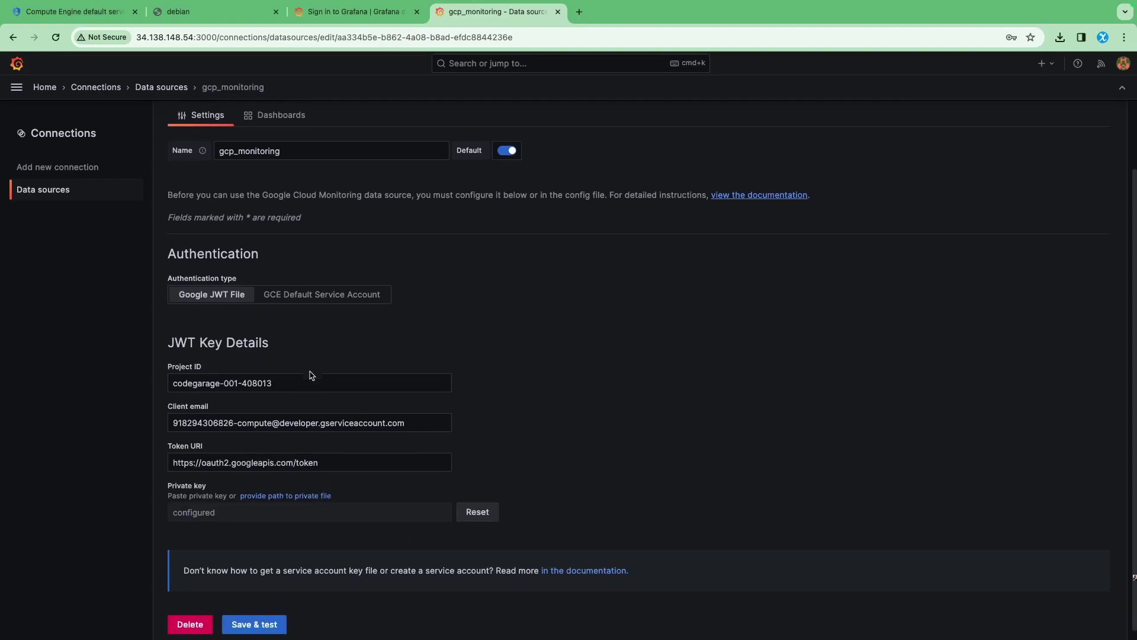
pyautogui.click(253, 616)
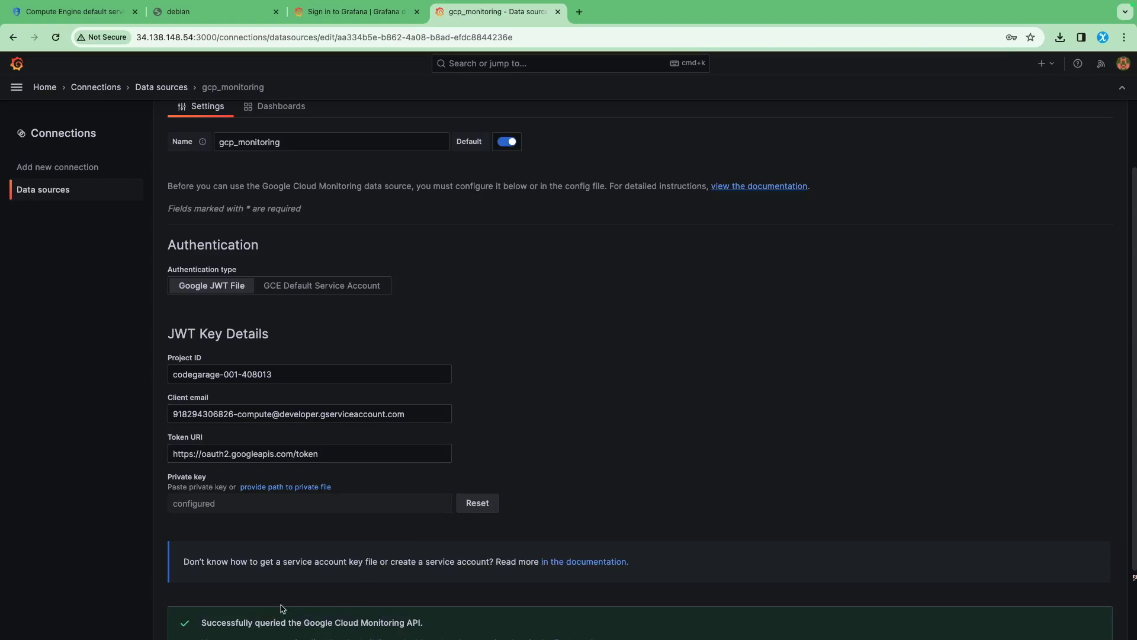
pyautogui.moveTo(226, 622); pyautogui.dragTo(429, 624)
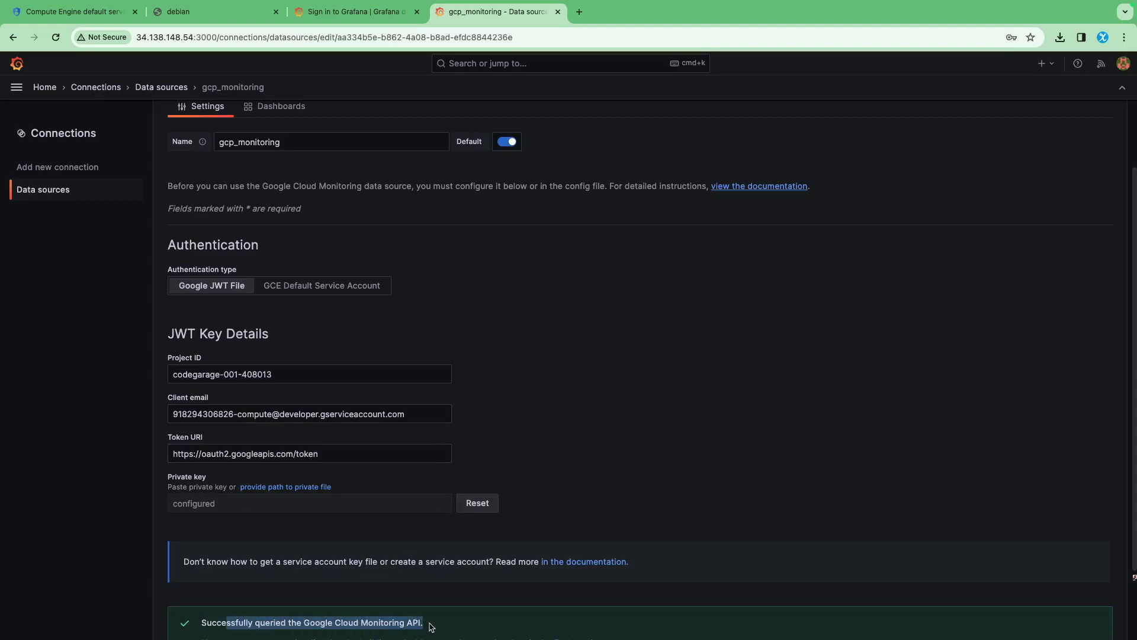
pyautogui.scroll(2, 457, 335)
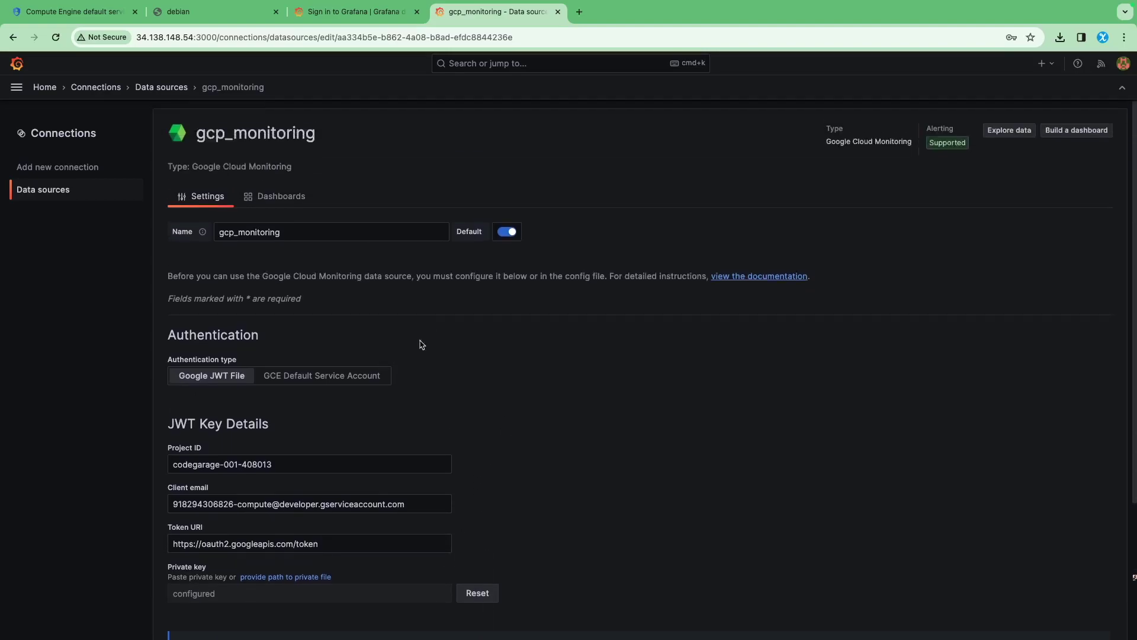
pyautogui.scroll(-3, 601, 335)
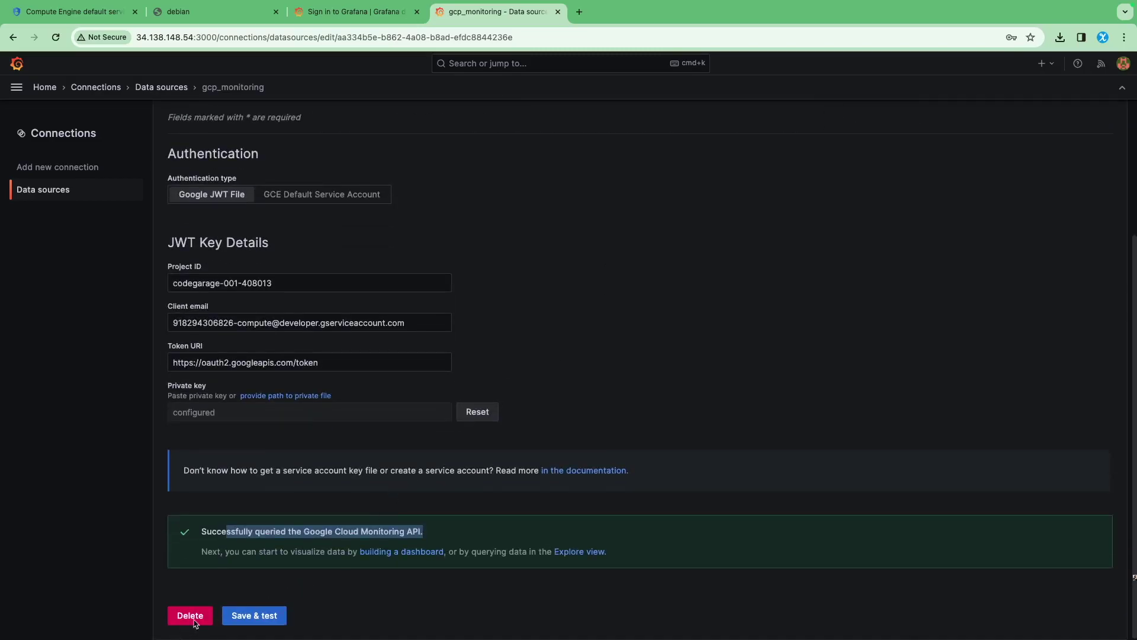
pyautogui.click(75, 270)
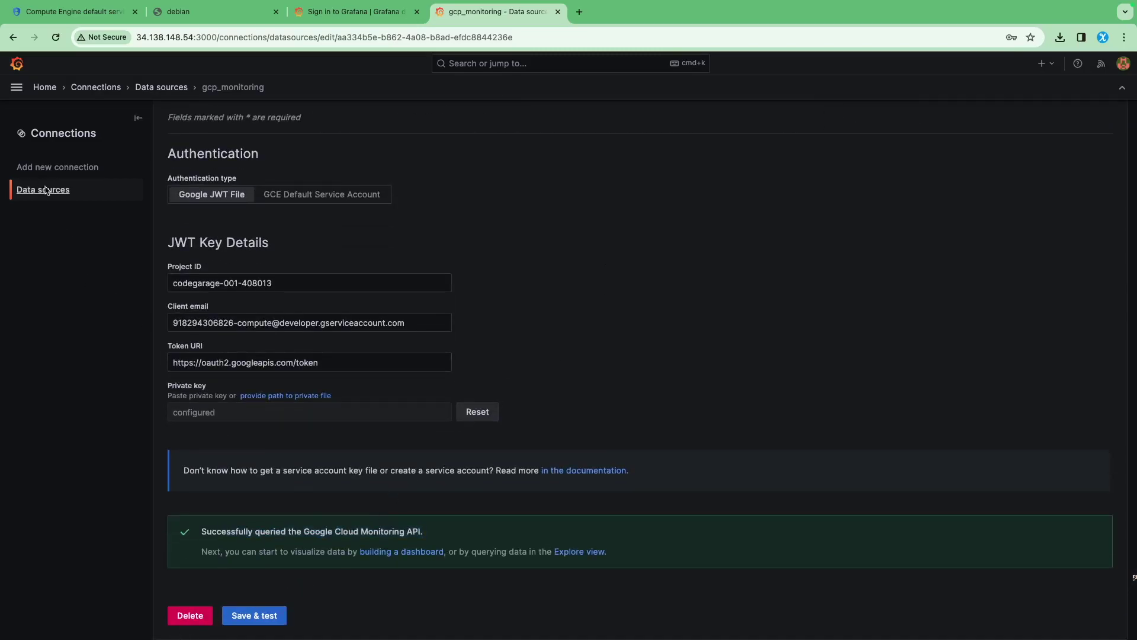
pyautogui.scroll(3, 261, 204)
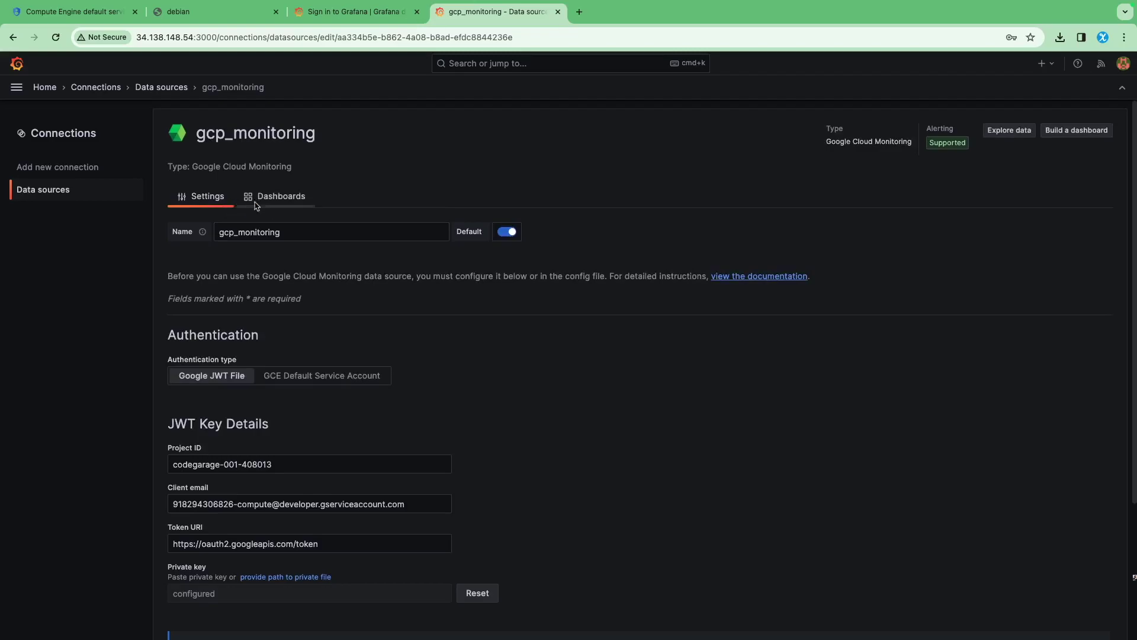
# Import the bundled GCE VM Instance Monitoring and GCE Network Monitoring dashboards for gcp_monitoring
pyautogui.click(274, 197)
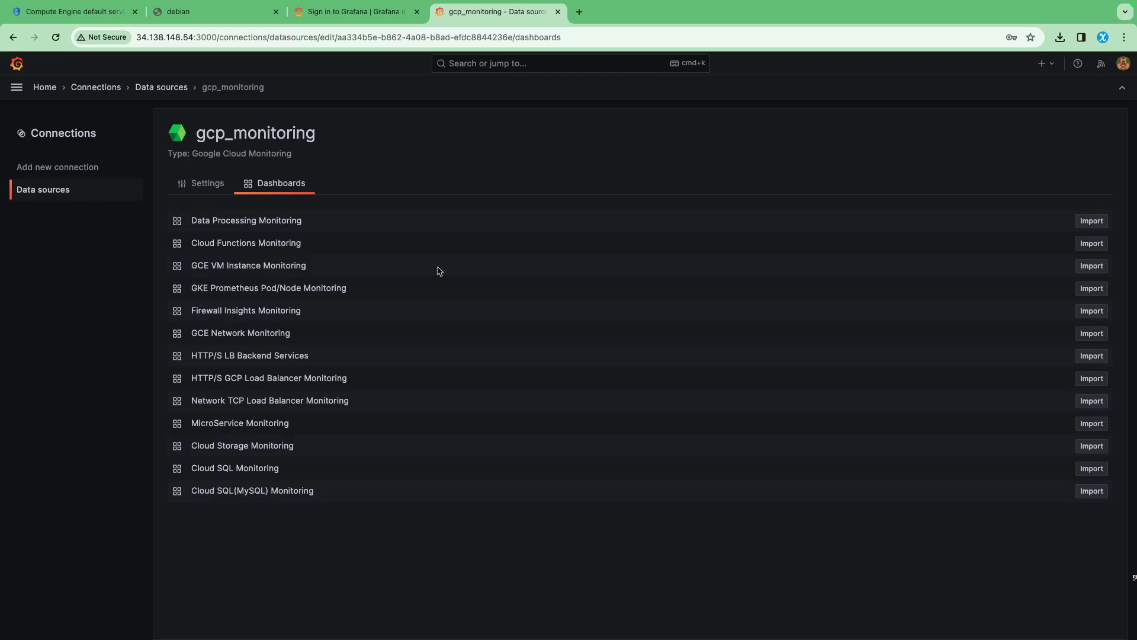
pyautogui.click(1092, 266)
pyautogui.click(1092, 335)
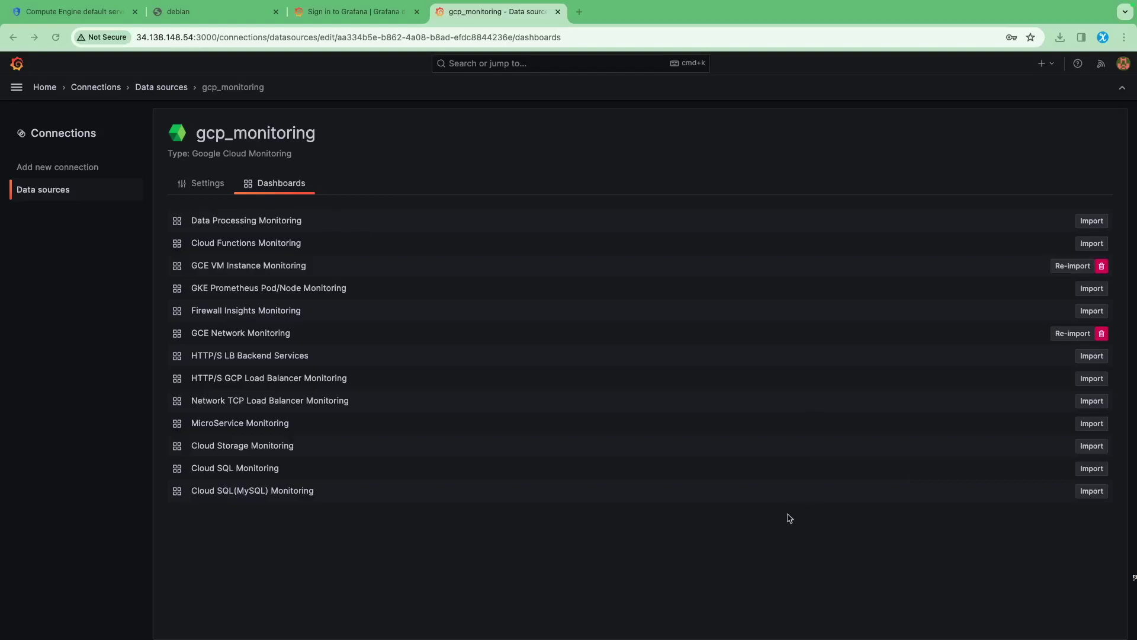
# Open and star both the GCE VM Instance Monitoring and GCE Network Monitoring dashboards
pyautogui.click(258, 269)
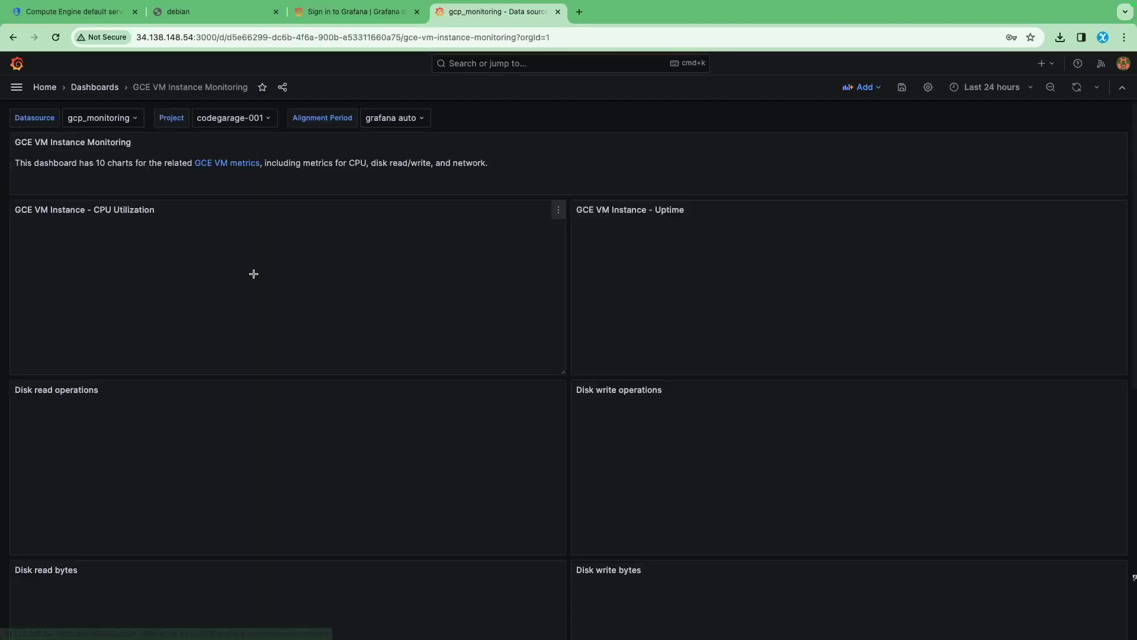
pyautogui.click(263, 88)
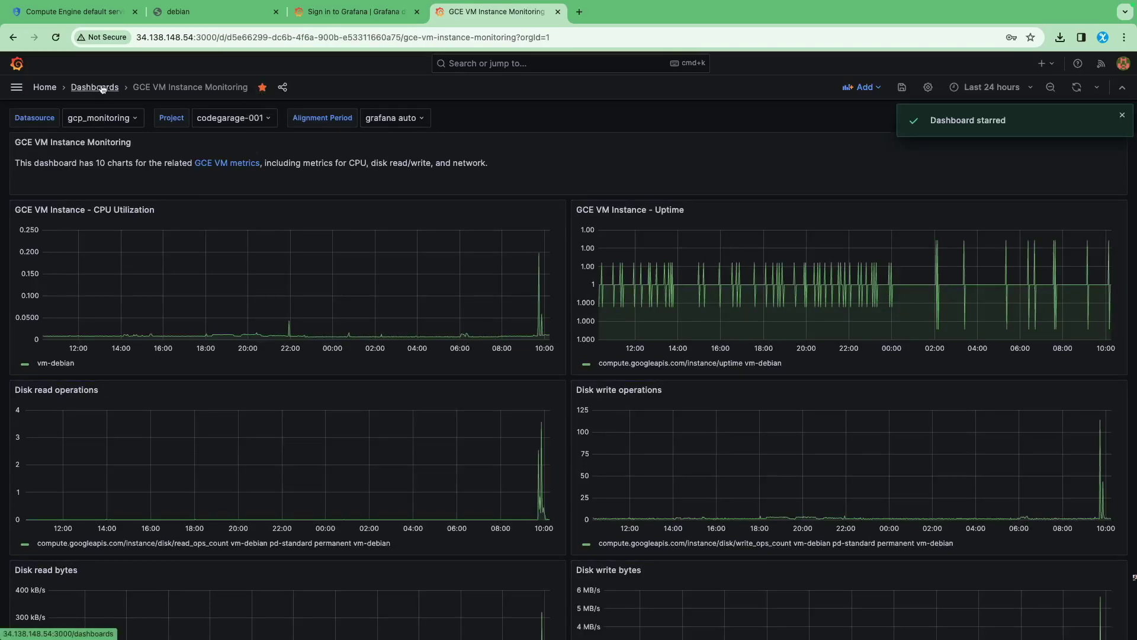
pyautogui.click(101, 89)
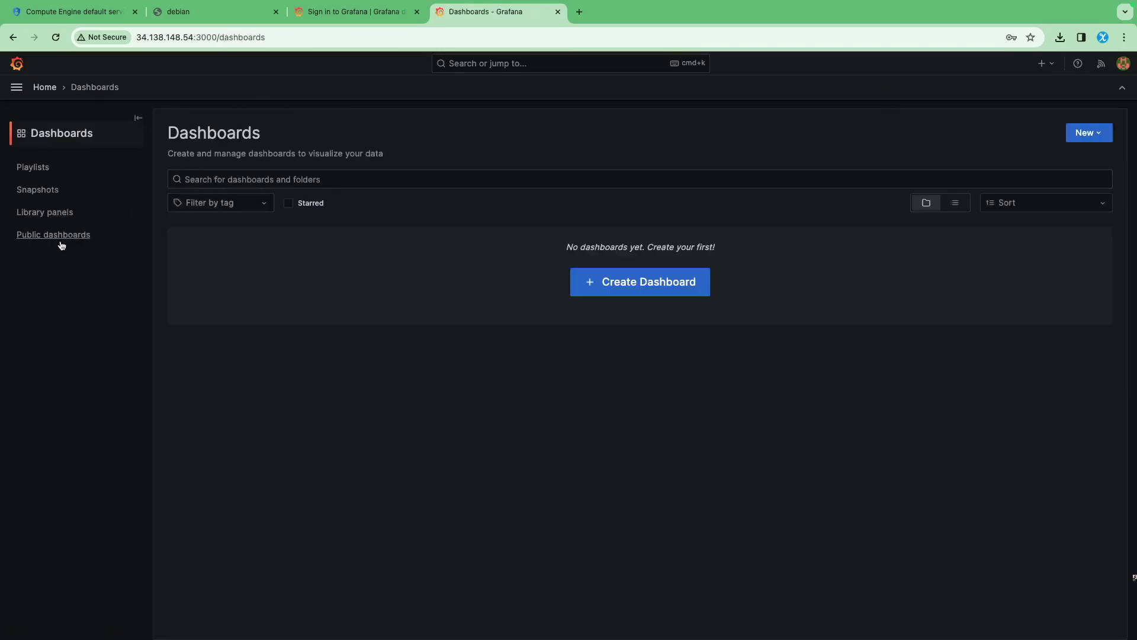
pyautogui.click(16, 87)
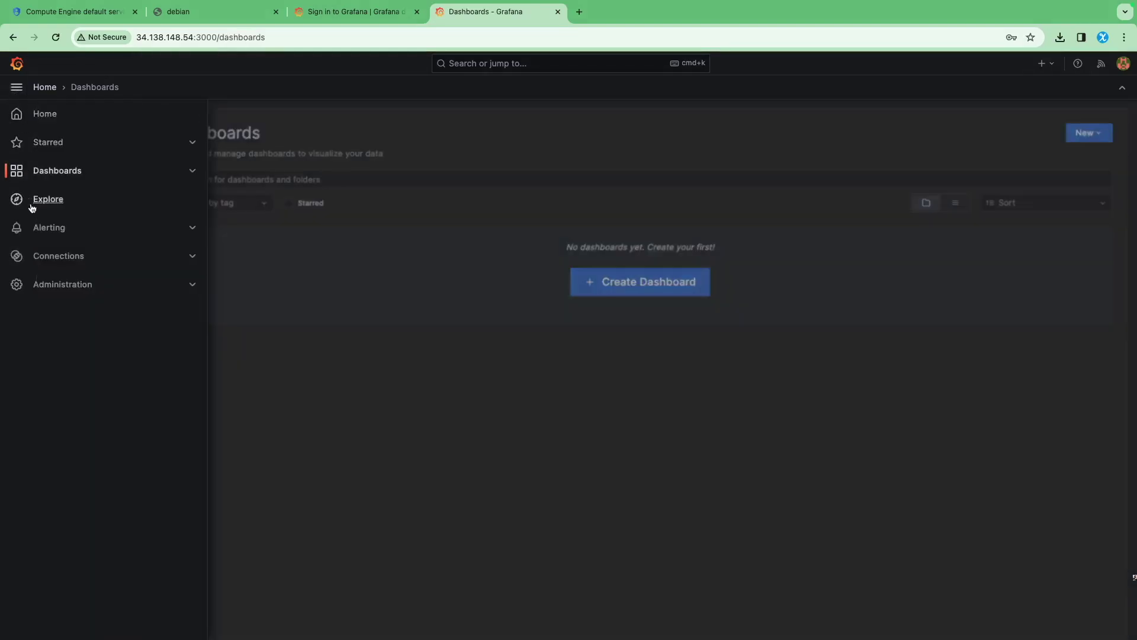
pyautogui.click(47, 259)
pyautogui.click(45, 190)
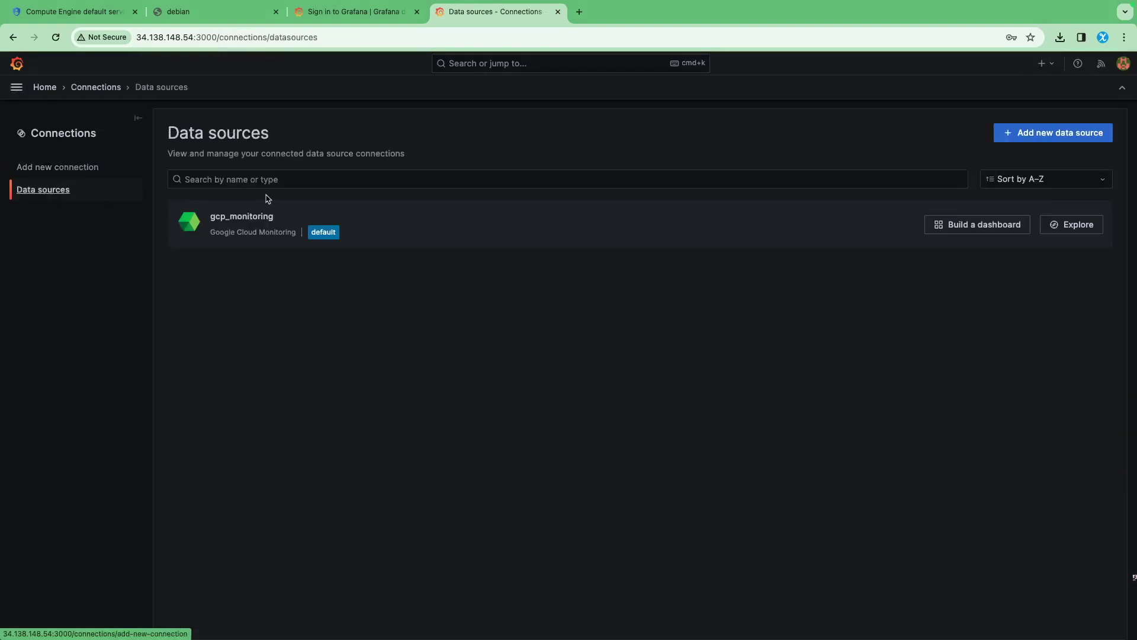
pyautogui.click(275, 225)
pyautogui.click(280, 193)
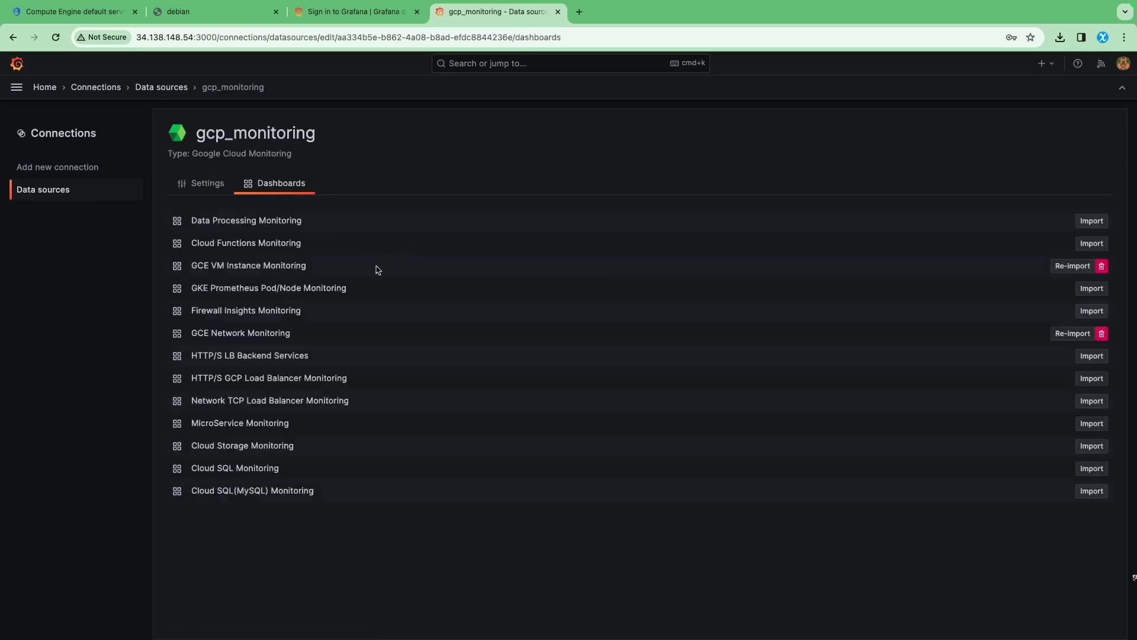
pyautogui.click(241, 335)
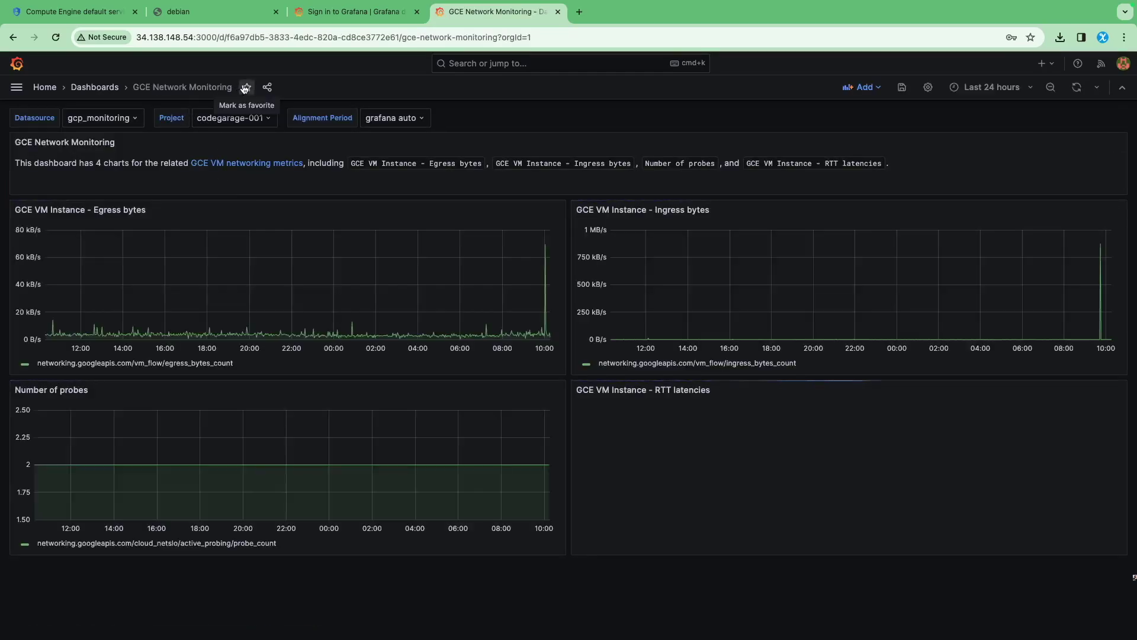
pyautogui.click(246, 88)
# Open GCE Network Monitoring from the starred dashboards and look it over
pyautogui.click(17, 87)
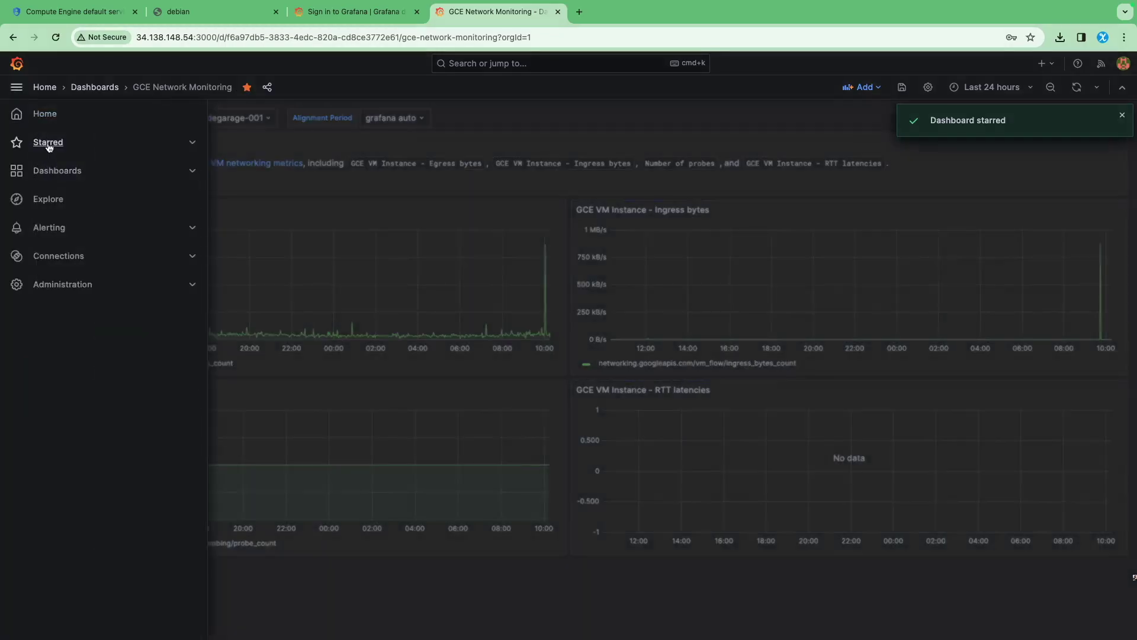
pyautogui.click(48, 143)
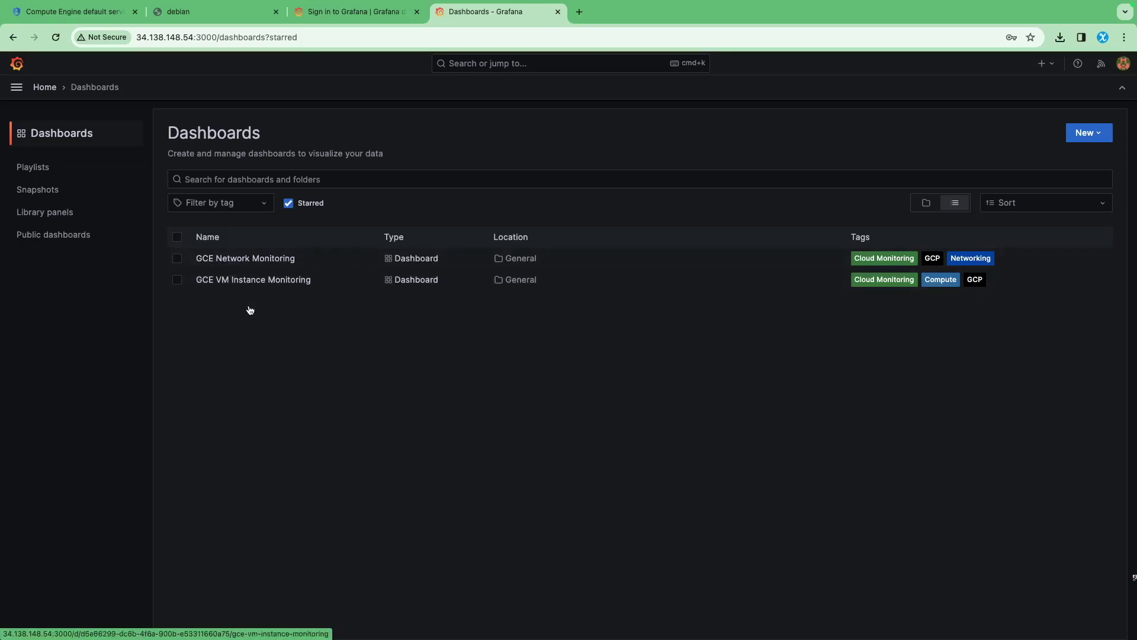
pyautogui.click(222, 259)
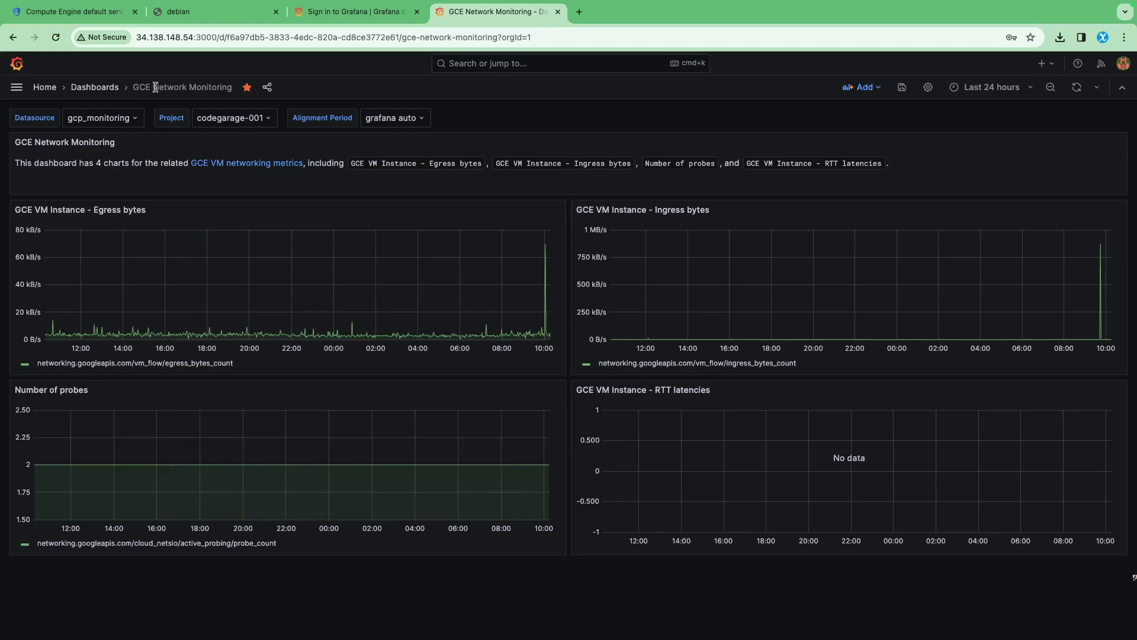
pyautogui.click(96, 89)
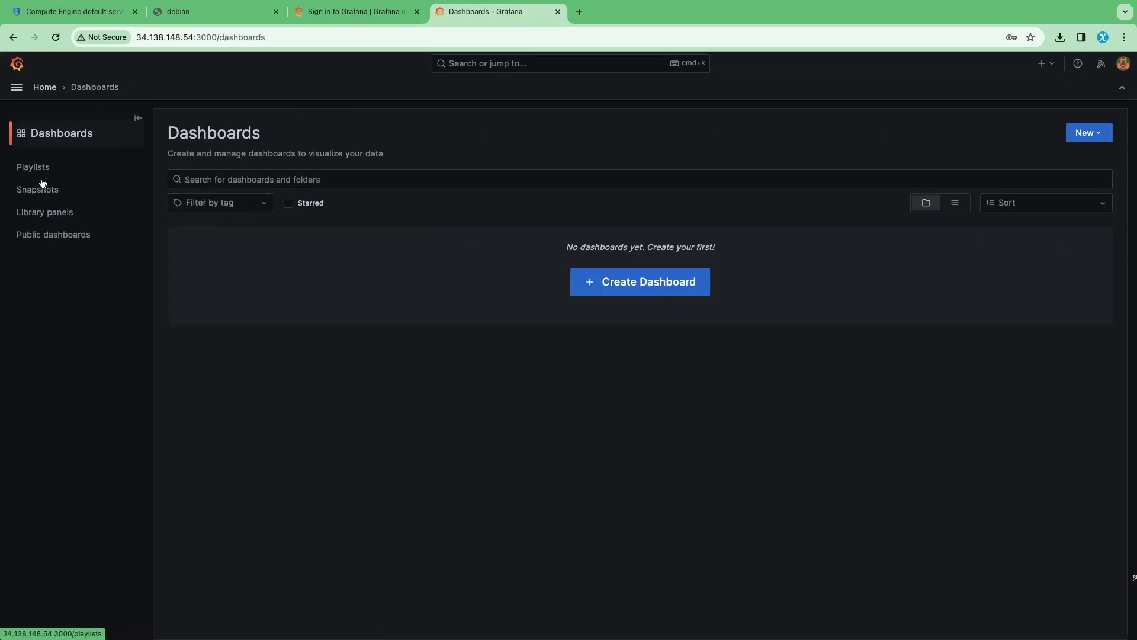
# Open GCE VM Instance Monitoring from the Starred section of the navigation menu
pyautogui.click(18, 88)
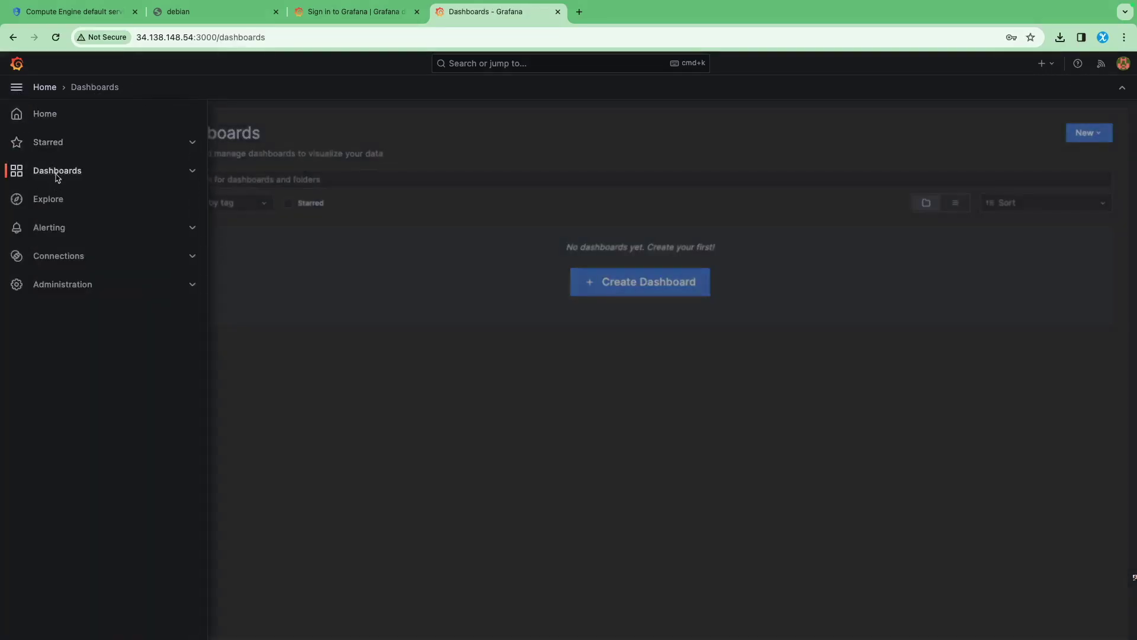
pyautogui.click(51, 148)
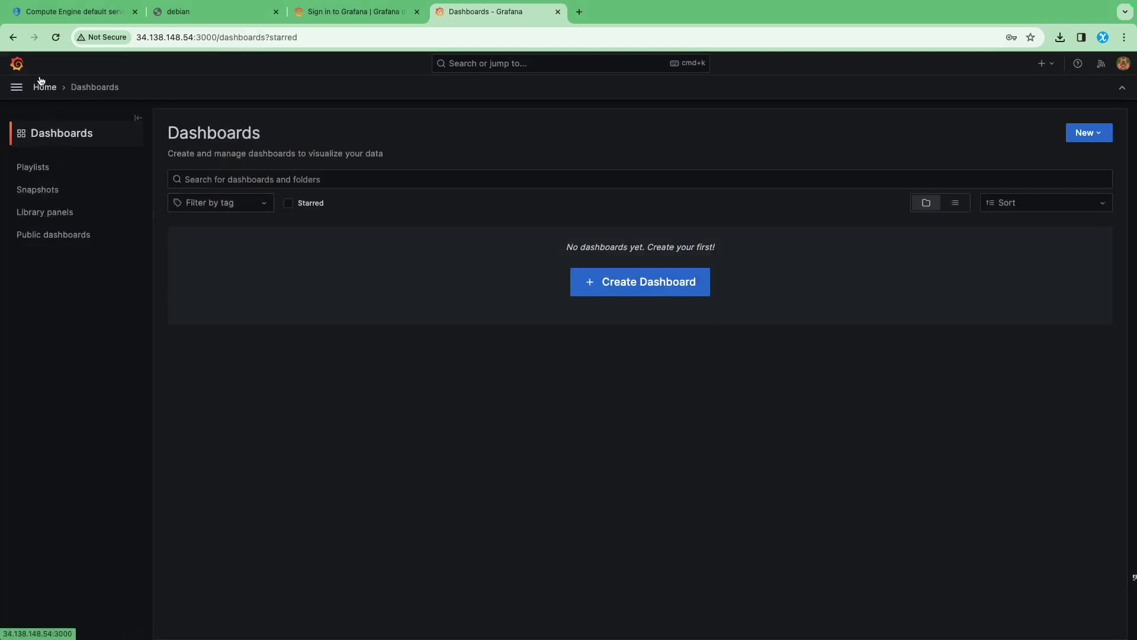
pyautogui.click(23, 88)
pyautogui.click(59, 170)
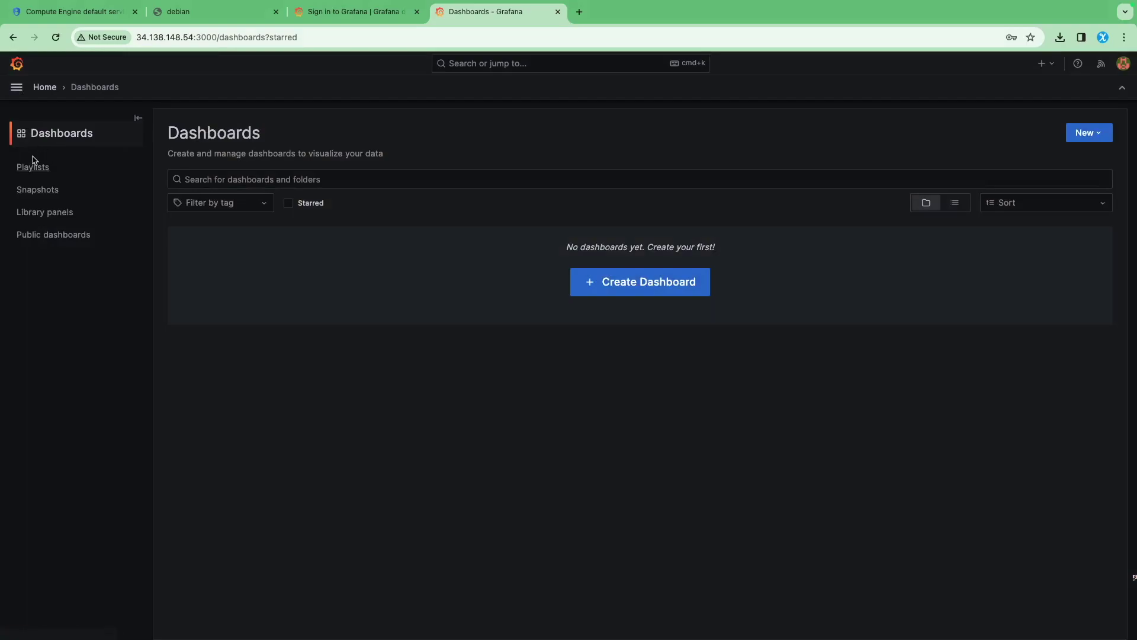
pyautogui.click(20, 90)
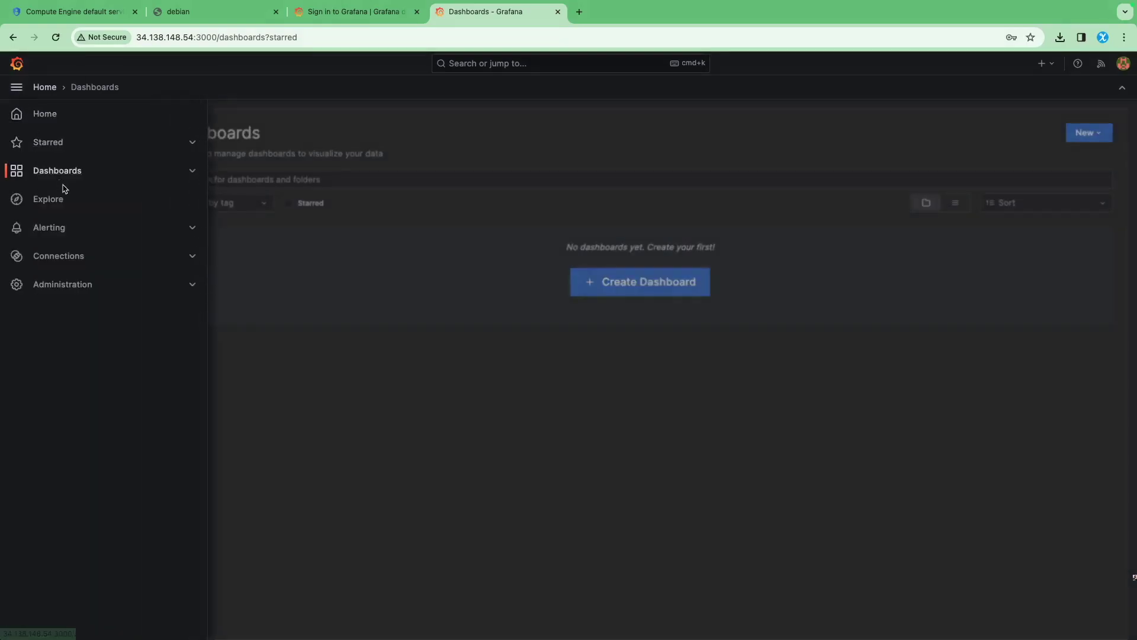
pyautogui.click(192, 143)
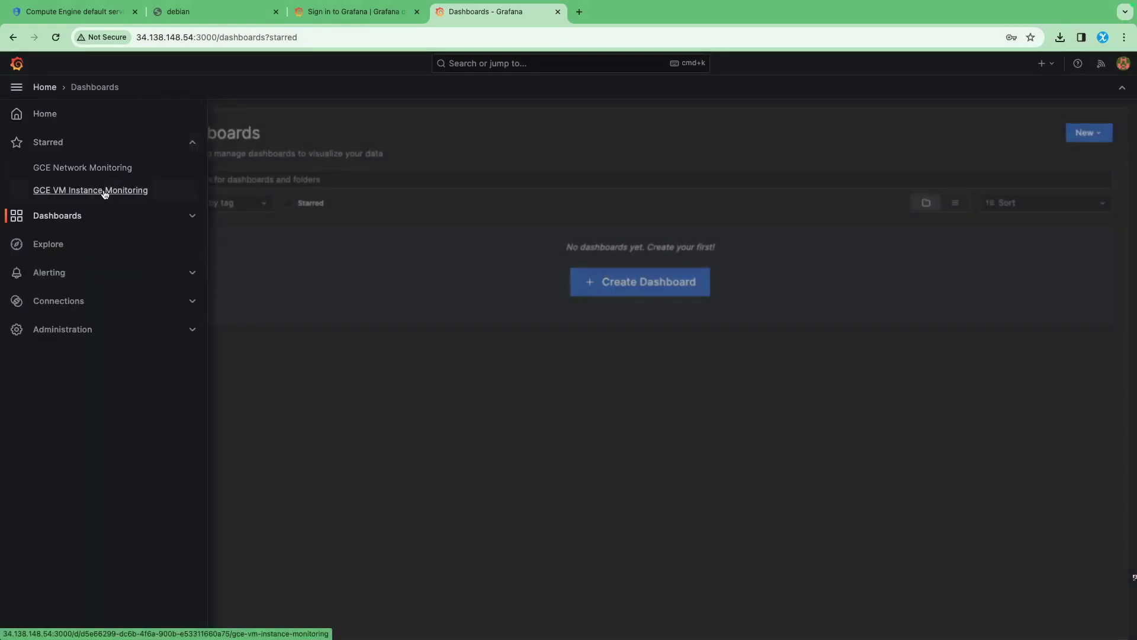
pyautogui.click(105, 193)
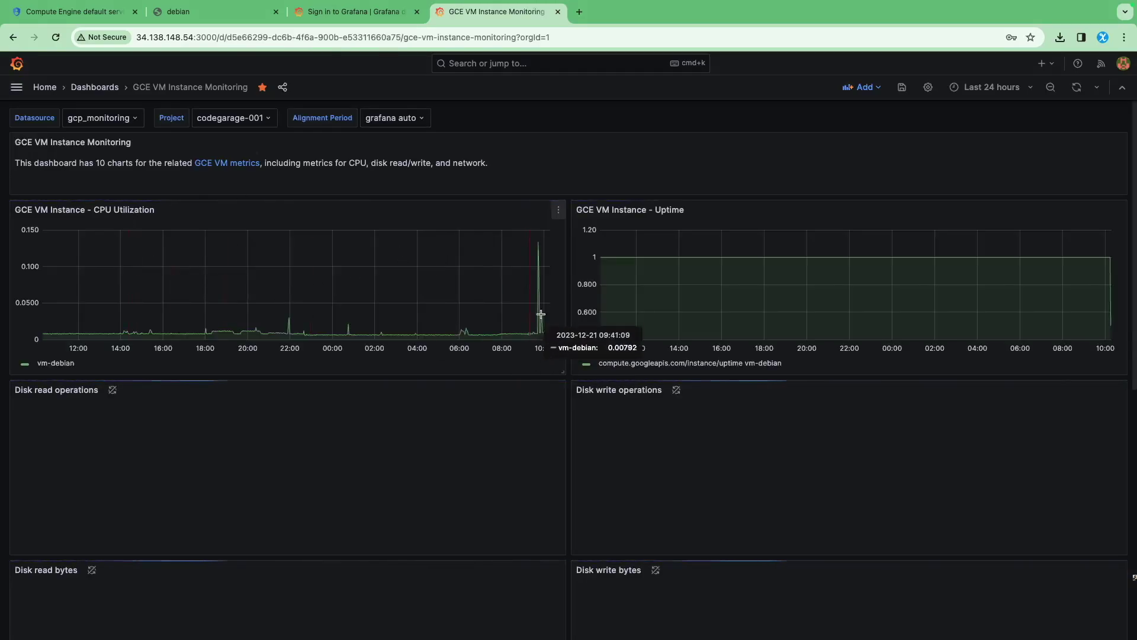
# Scroll through all GCE VM Instance Monitoring panels in Grafana, then return to the Google Cloud VM instances page
pyautogui.scroll(-2, 402, 385)
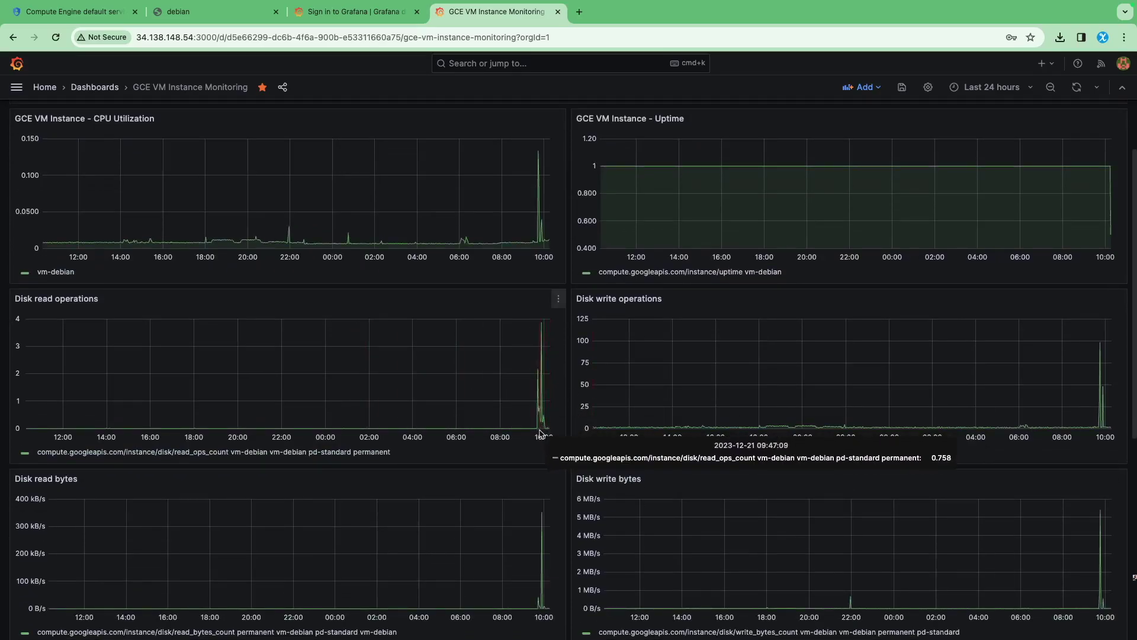
pyautogui.scroll(-5, 535, 447)
pyautogui.scroll(-1, 533, 451)
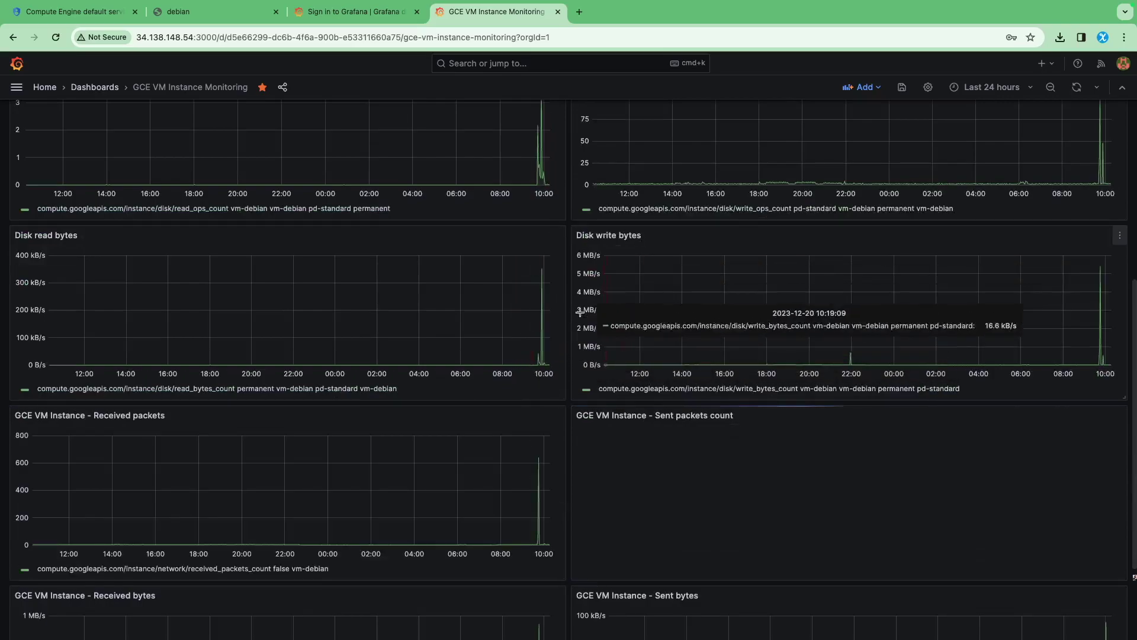
pyautogui.scroll(-2, 498, 460)
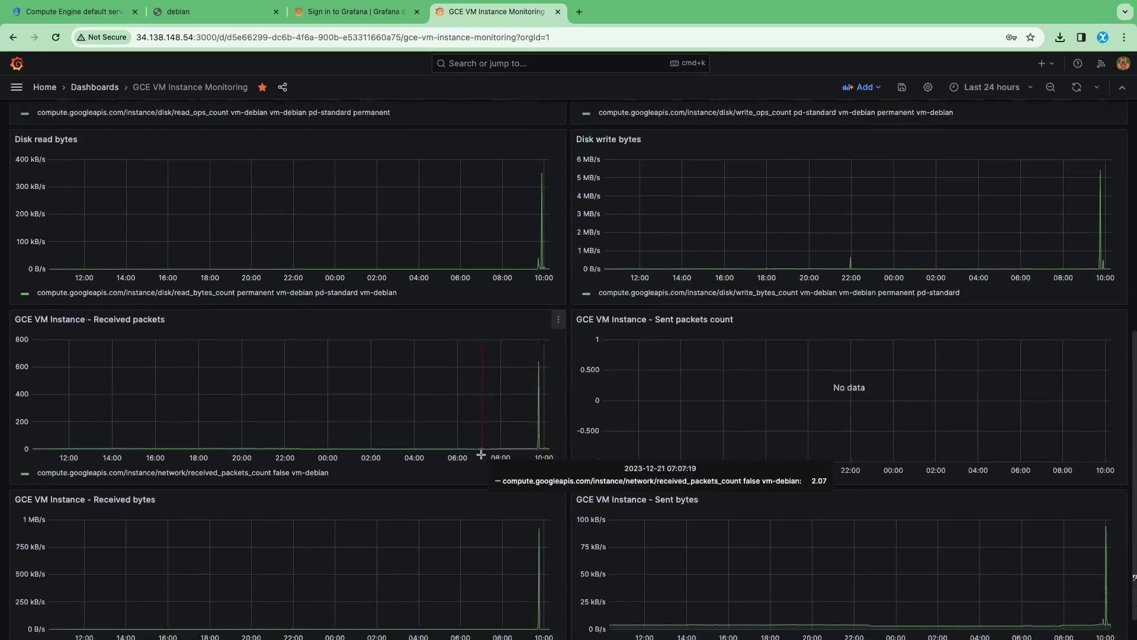
pyautogui.scroll(8, 610, 375)
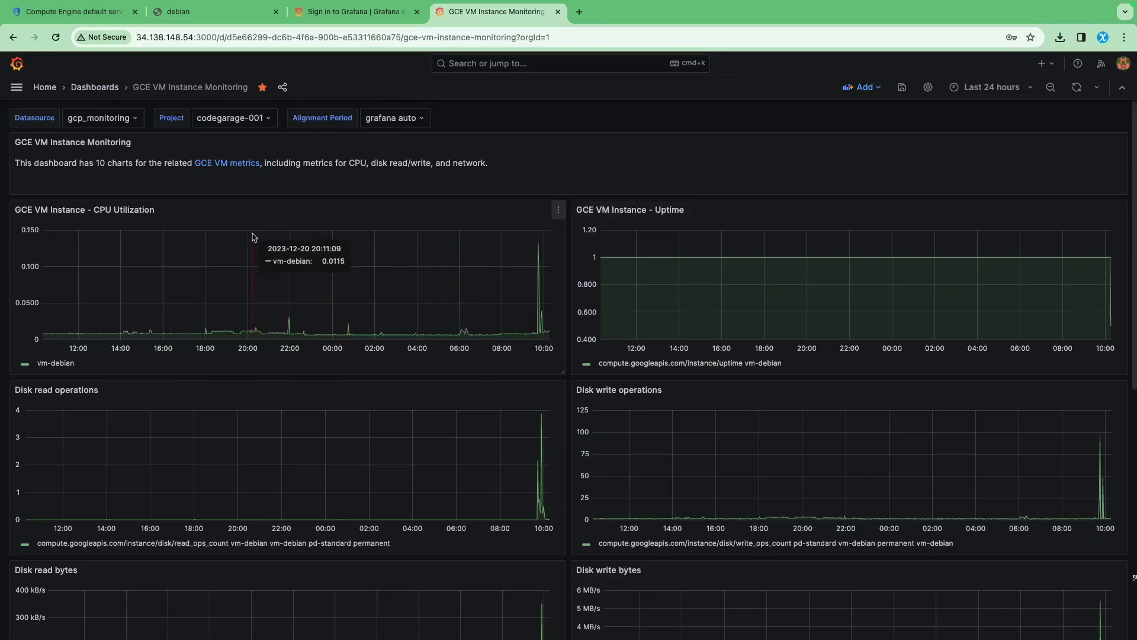
pyautogui.press('super+1')
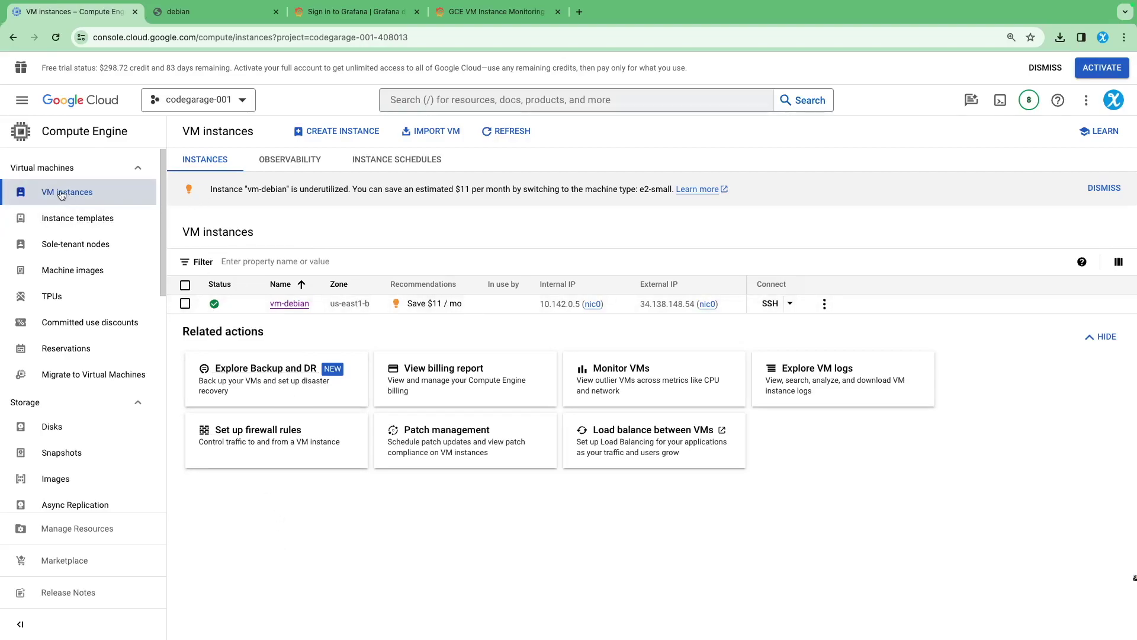
# Open Cloud Monitoring's Dashboards list in a new tab
pyautogui.click(21, 100)
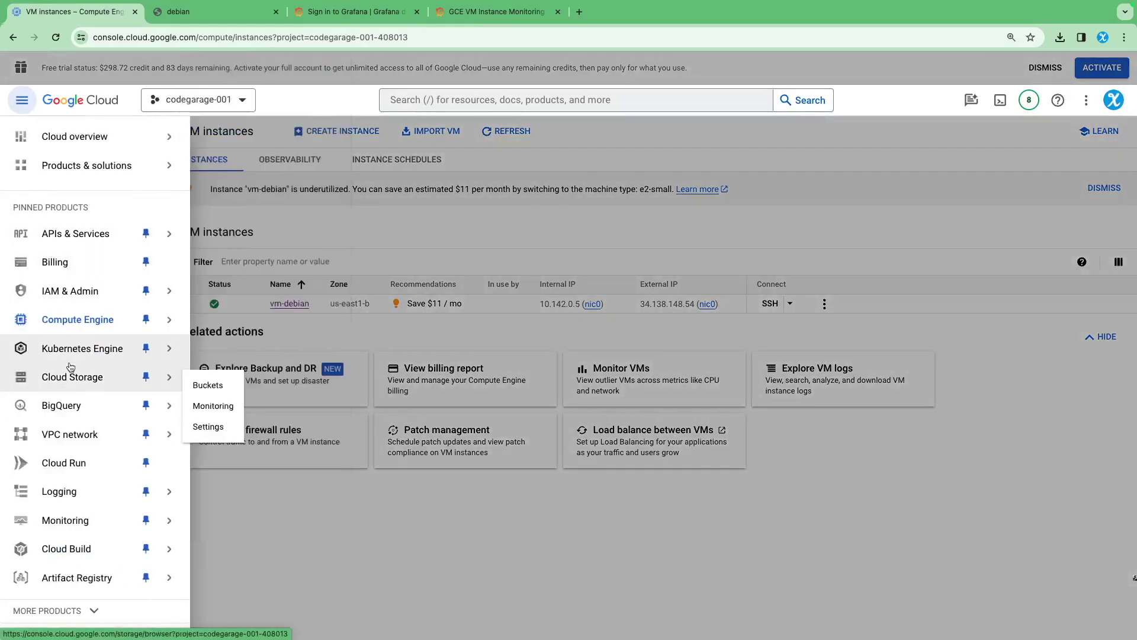
pyautogui.moveTo(93, 529)
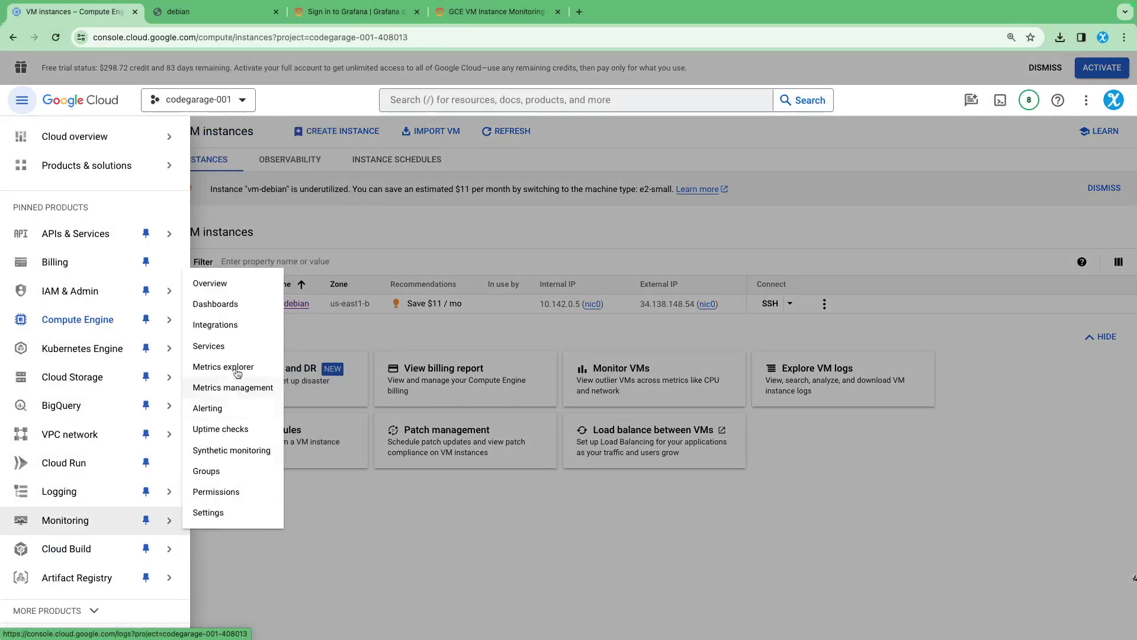
pyautogui.keyDown('super'); pyautogui.click(215, 304); pyautogui.keyUp('super')
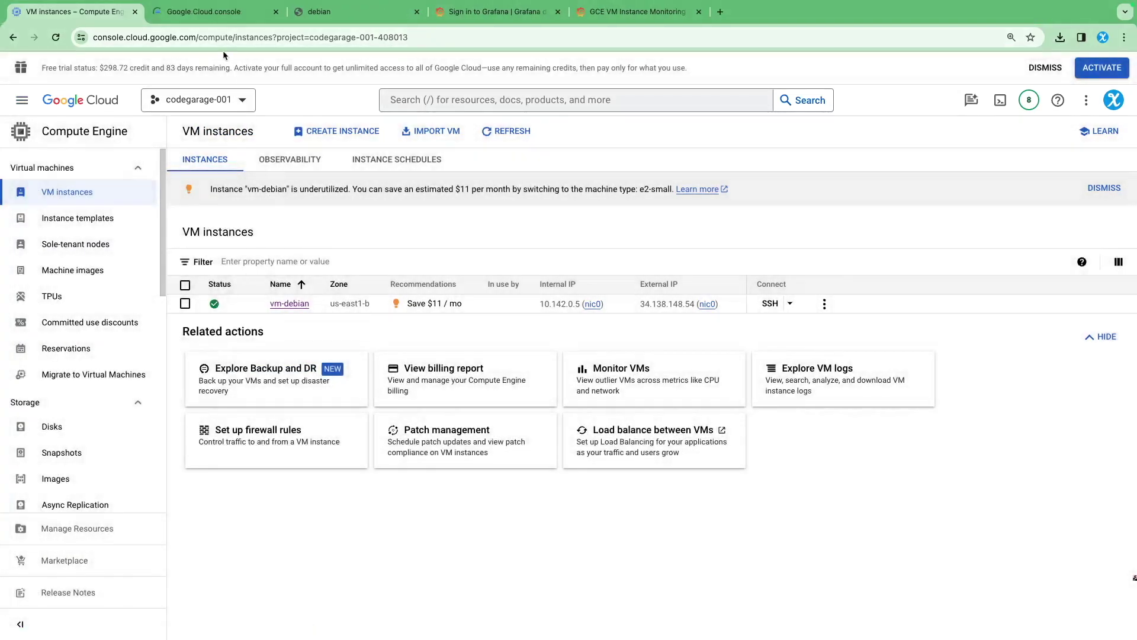
pyautogui.click(209, 17)
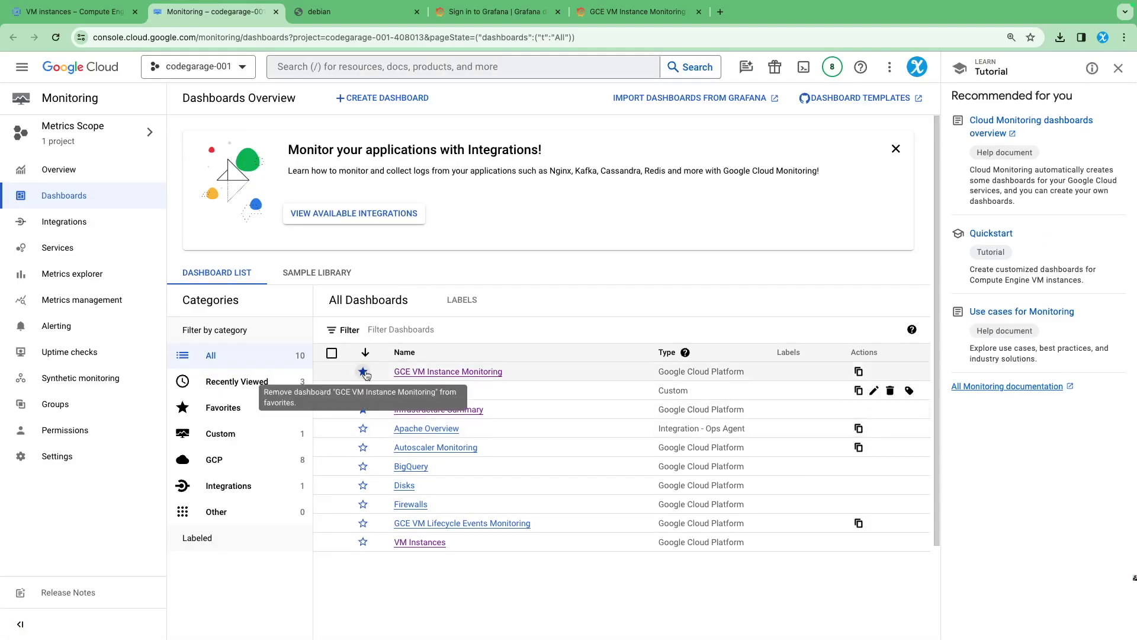
# Open GCE VM Instance Monitoring, Golden Signals and Infrastructure Summary in separate tabs, viewing GCE VM Instance Monitoring
pyautogui.middleClick(409, 372)
pyautogui.middleClick(413, 391)
pyautogui.middleClick(435, 409)
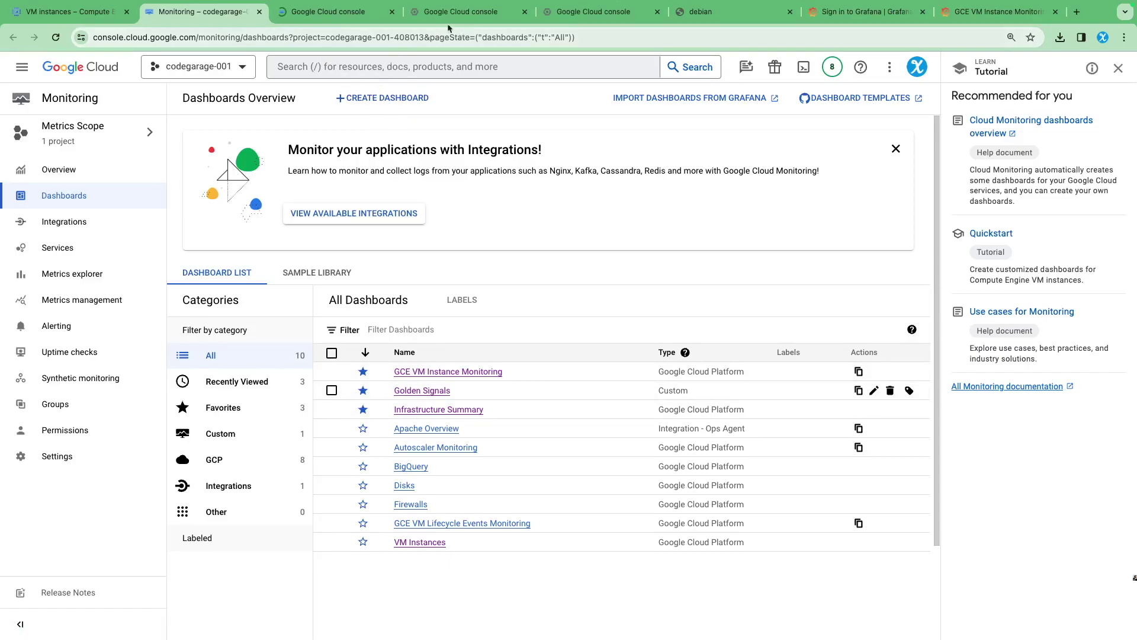
pyautogui.click(336, 16)
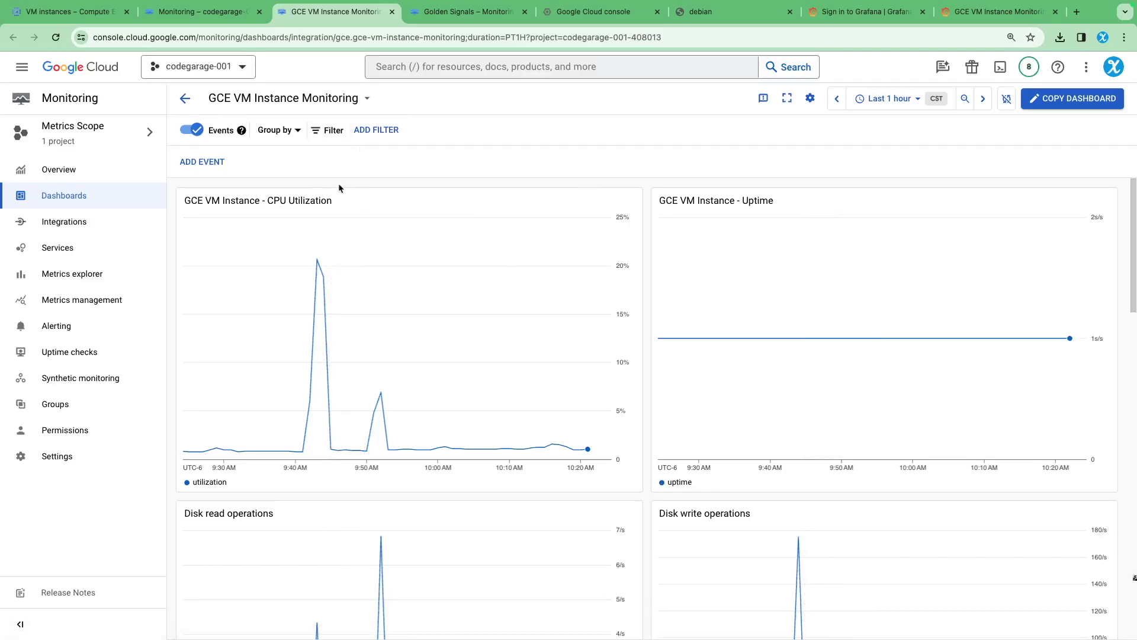
# Review Cloud Monitoring's GCE VM Instance Monitoring charts at a zoomed-out page size, then show Golden Signals
pyautogui.scroll(-5, 379, 320)
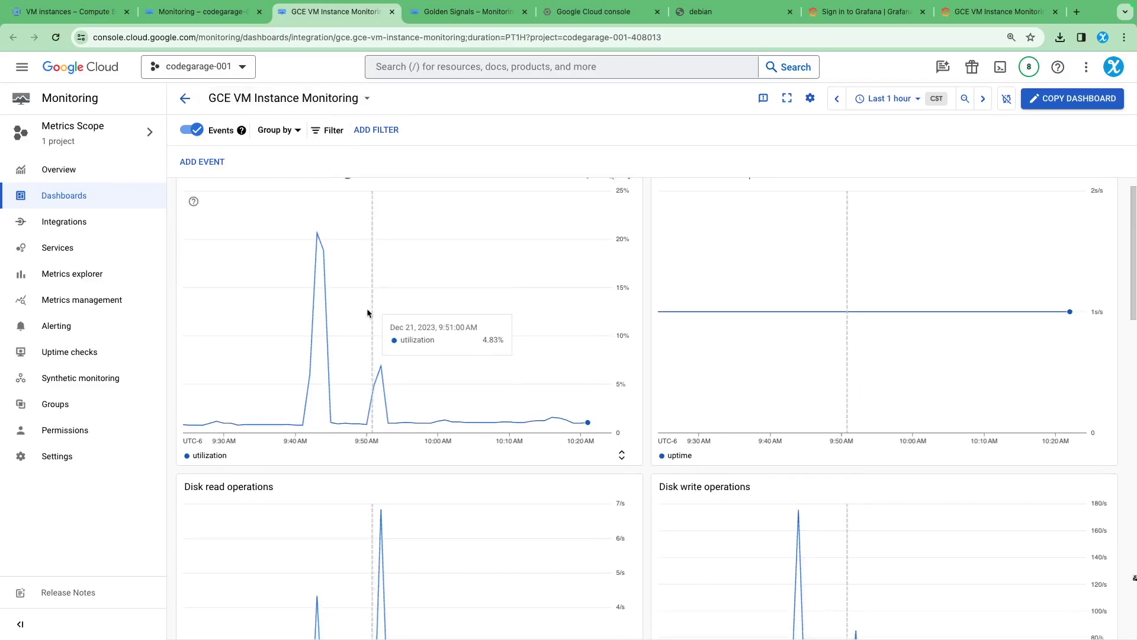
pyautogui.scroll(-14, 594, 381)
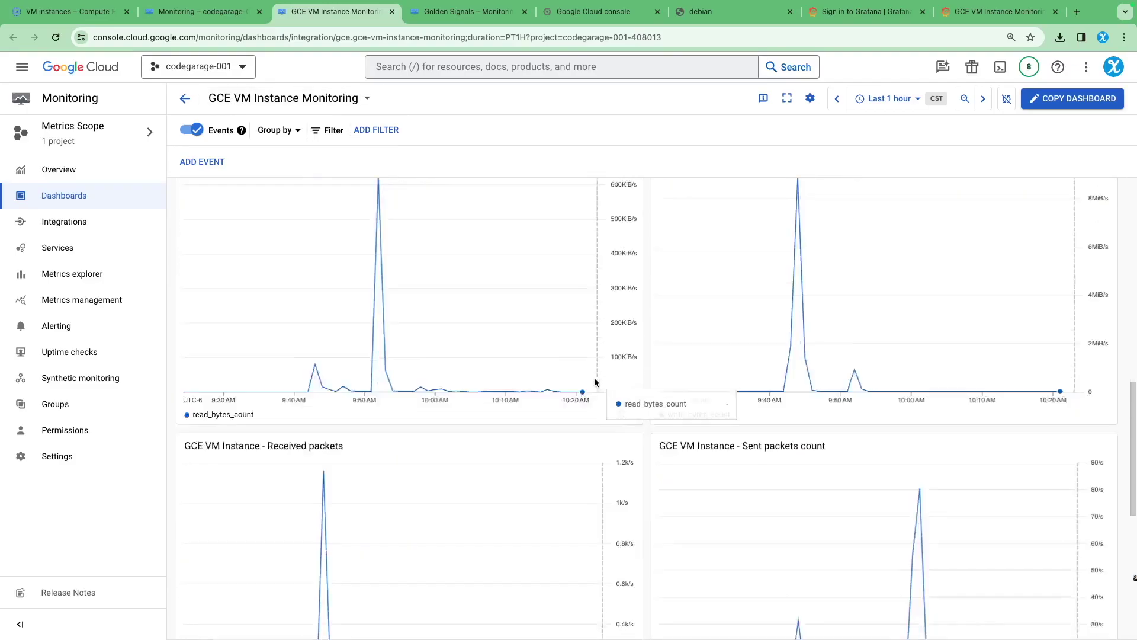
pyautogui.scroll(8, 592, 382)
pyautogui.scroll(-7, 556, 364)
pyautogui.press('super+minus')
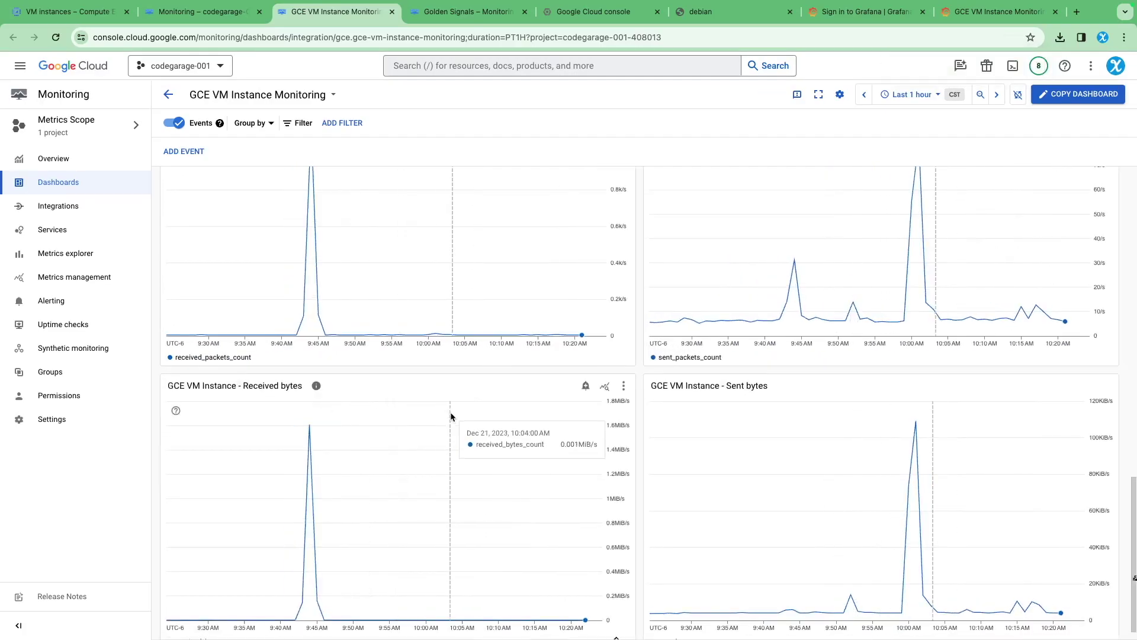
pyautogui.scroll(2, 450, 408)
pyautogui.scroll(-2, 868, 463)
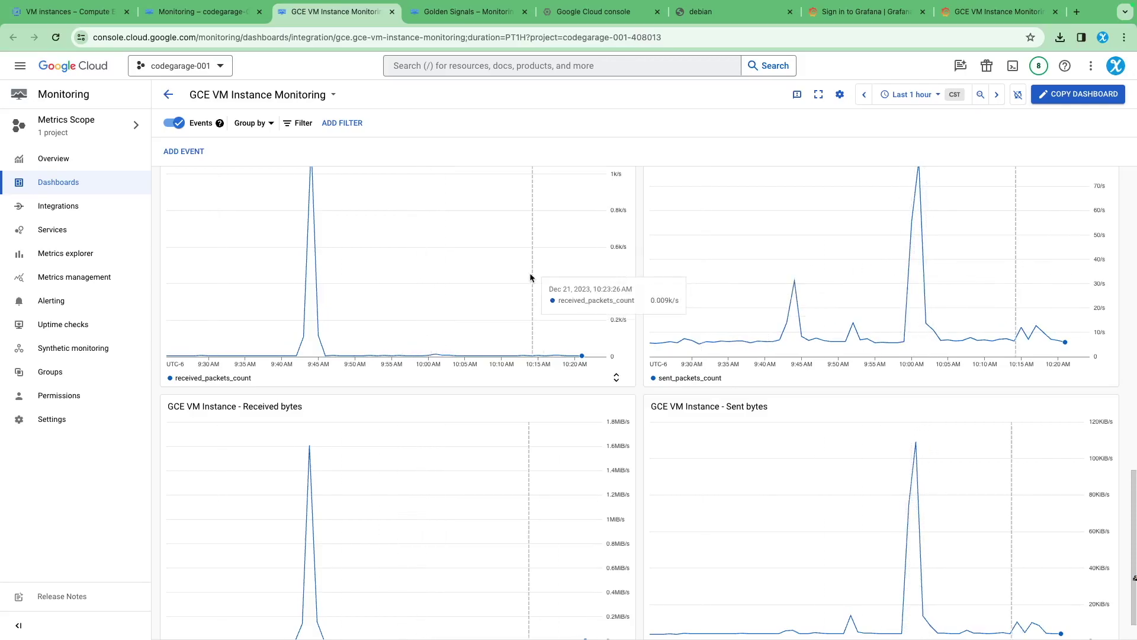
pyautogui.scroll(10, 531, 271)
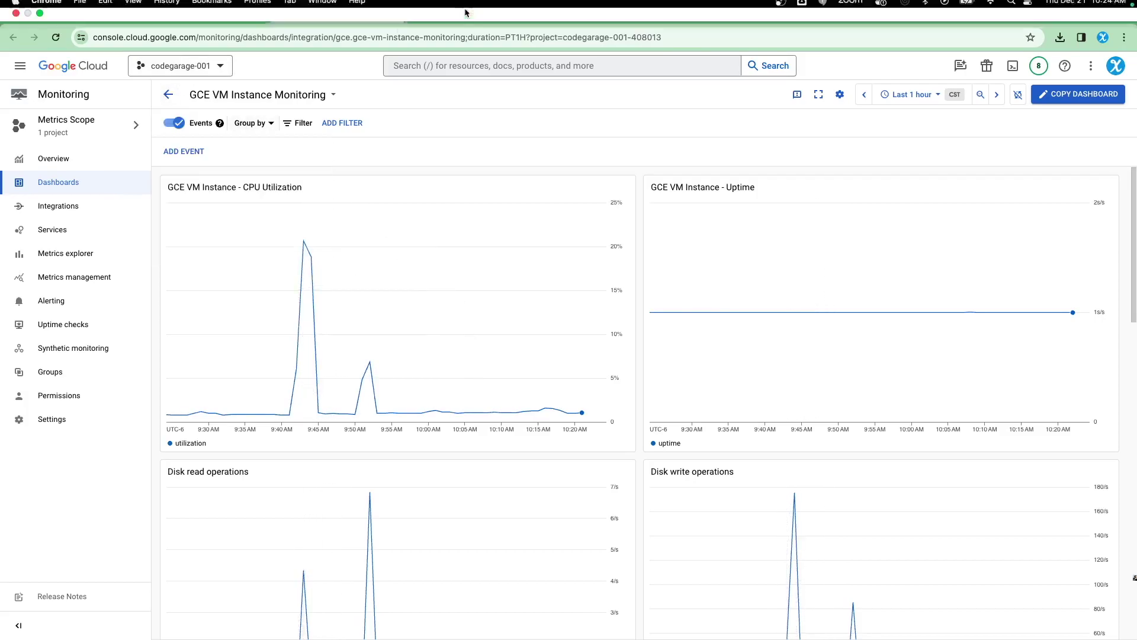
pyautogui.click(468, 11)
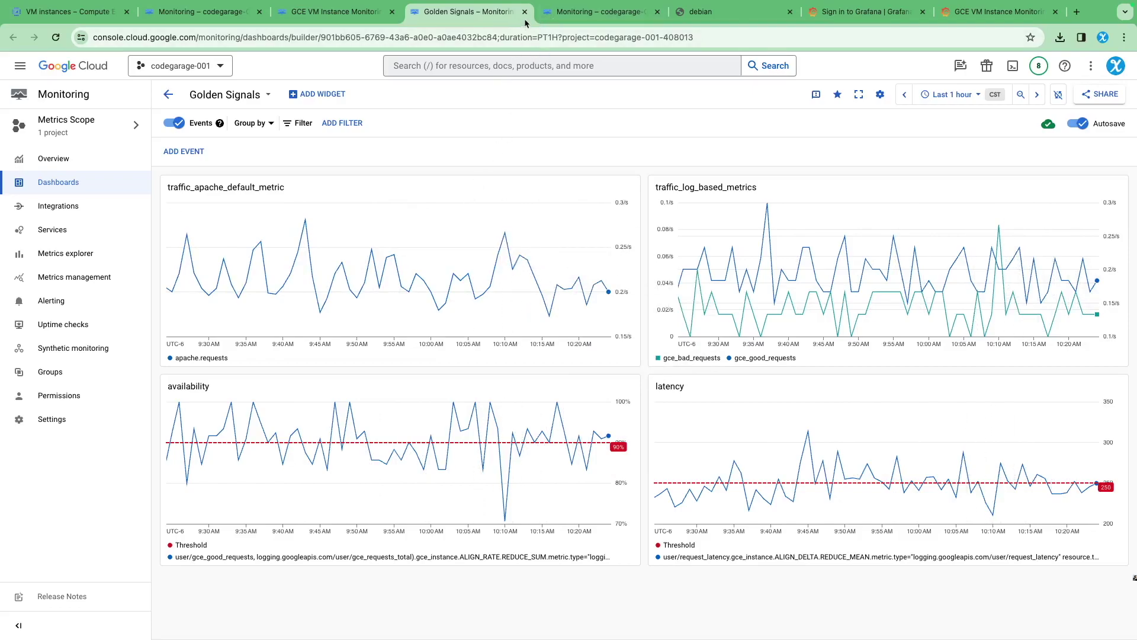
# Review the Infrastructure Summary dashboard's vm-debian CPU, memory, traffic and disk charts, ending at the top
pyautogui.click(598, 11)
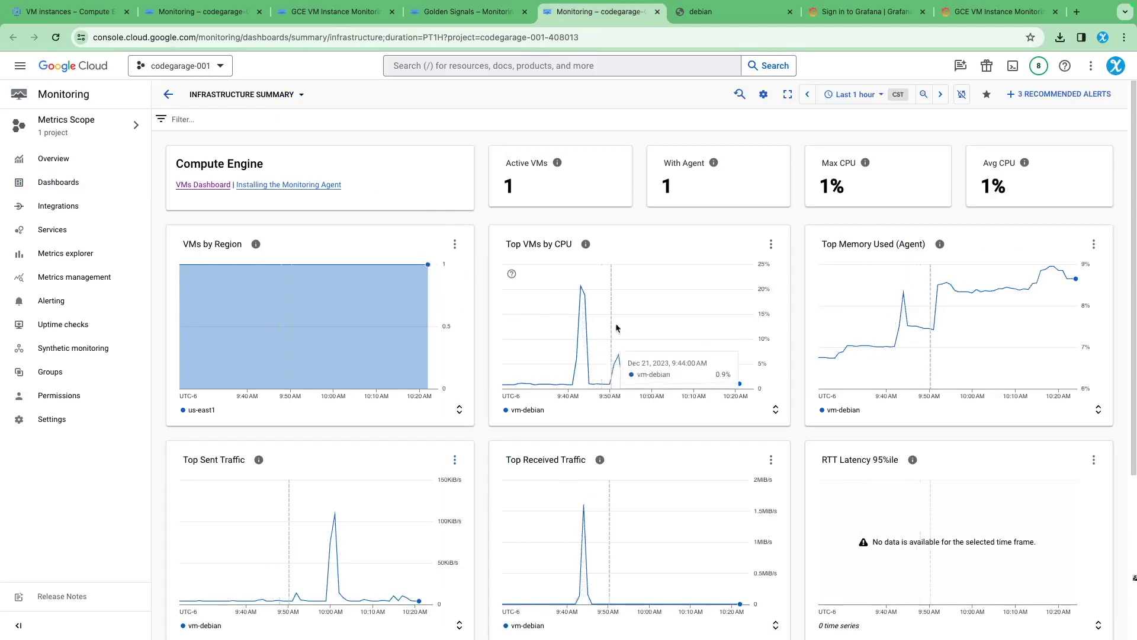
pyautogui.scroll(-2, 503, 291)
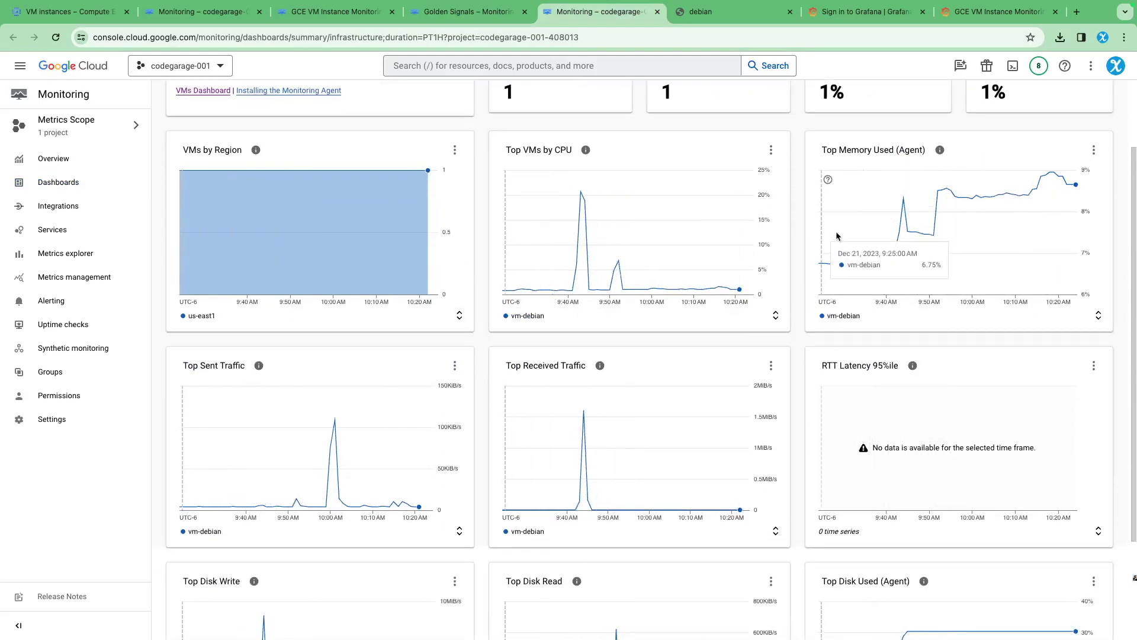
pyautogui.scroll(2, 932, 231)
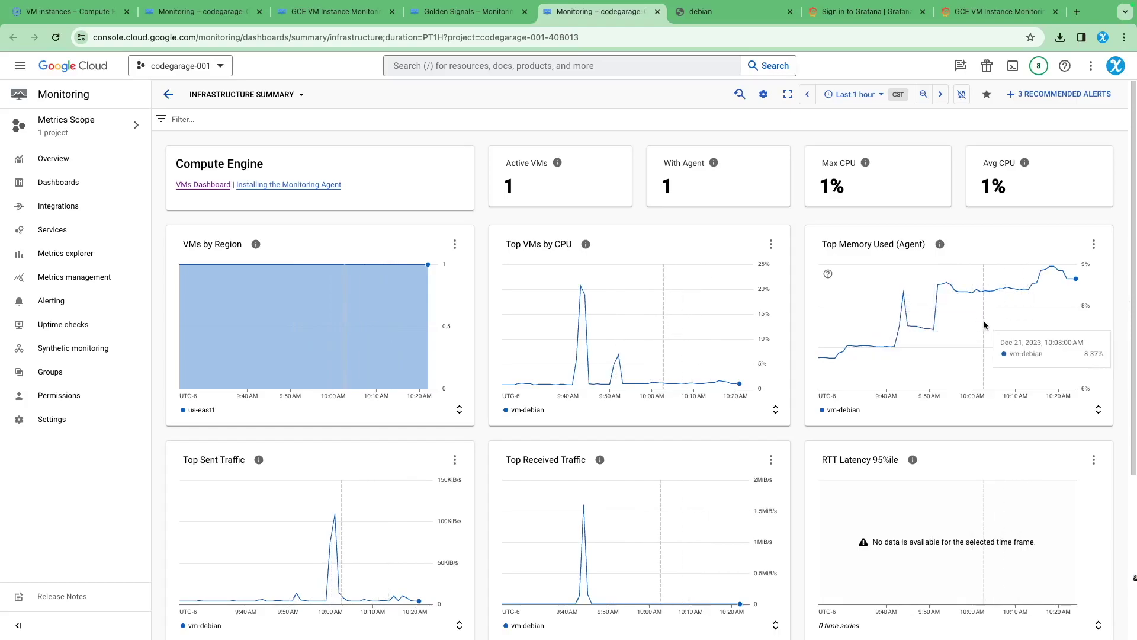
pyautogui.scroll(-2, 585, 401)
pyautogui.scroll(-3, 546, 418)
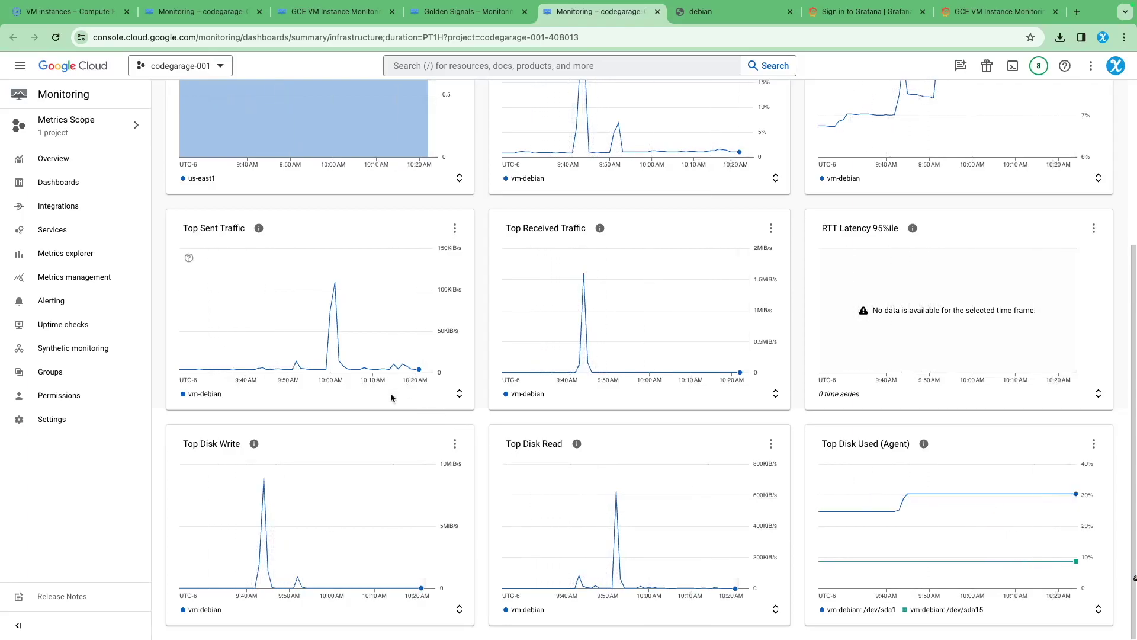
pyautogui.scroll(4, 391, 379)
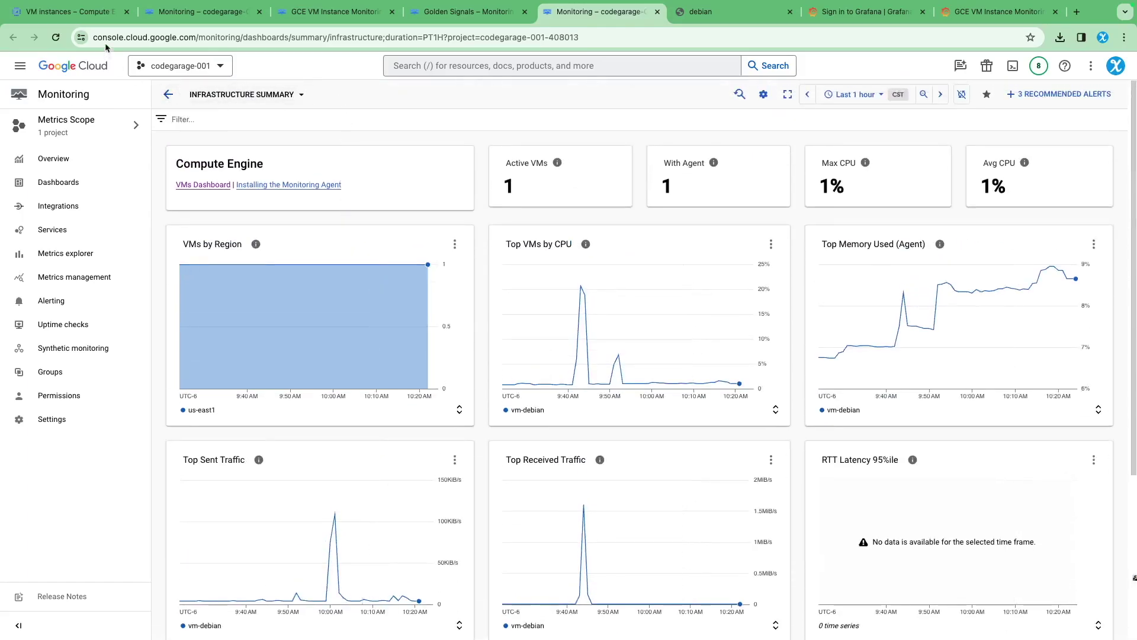
# Open Logs Explorer from the Logging menu in a new tab
pyautogui.click(20, 65)
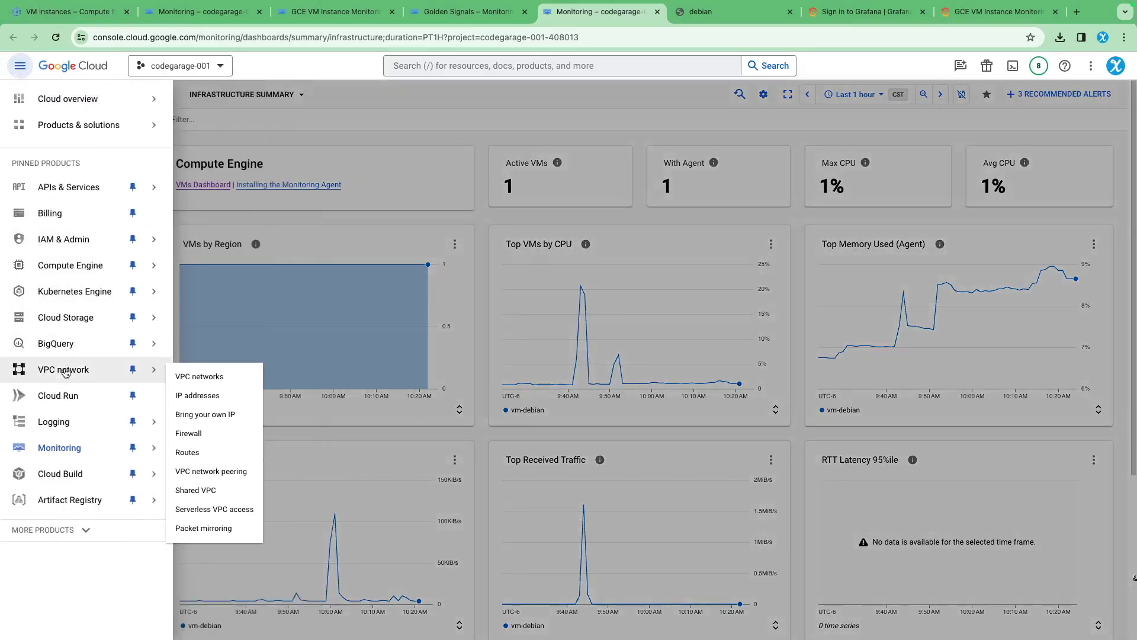
pyautogui.moveTo(66, 426)
pyautogui.middleClick(214, 431)
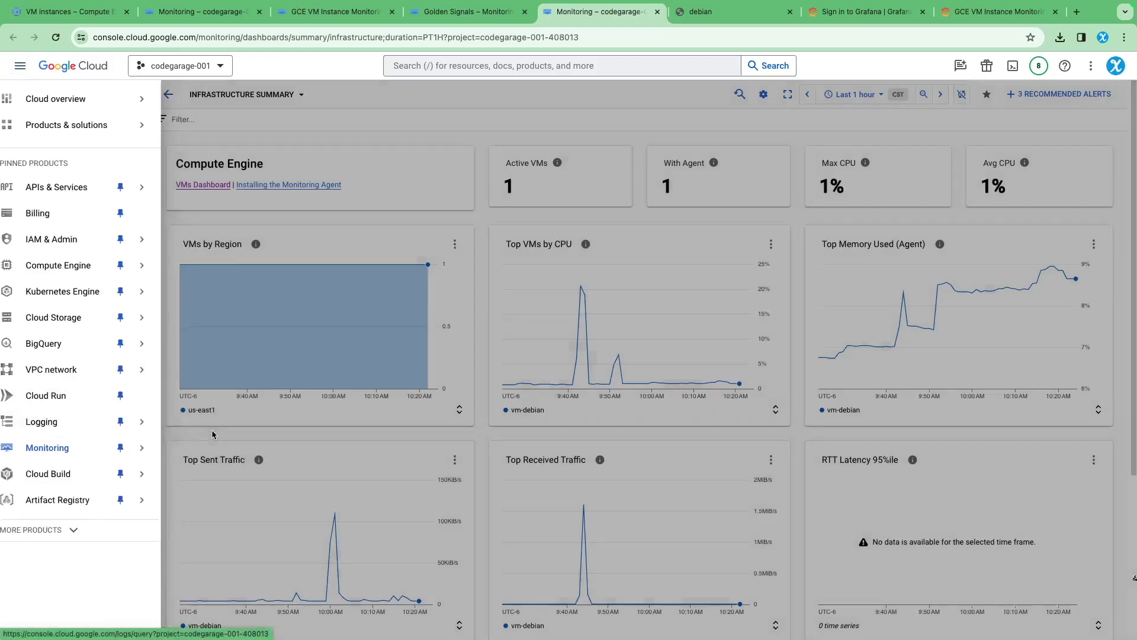
pyautogui.click(643, 18)
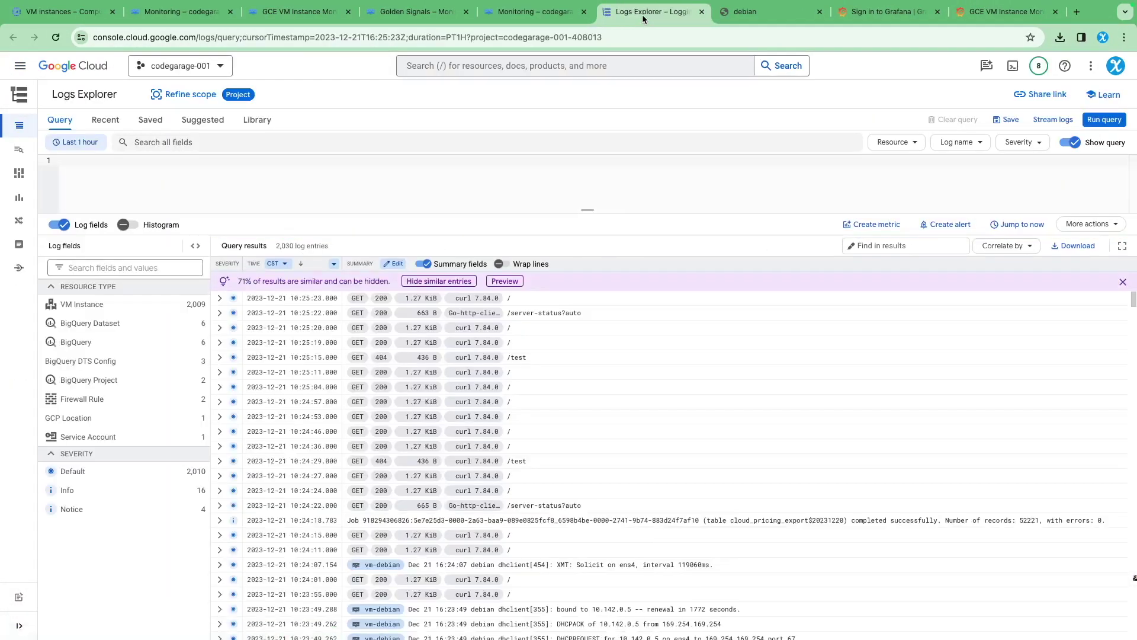
# Filter the logs to the VM Instance resource type, showing 2,010 vm-debian entries
pyautogui.scroll(-10, 478, 409)
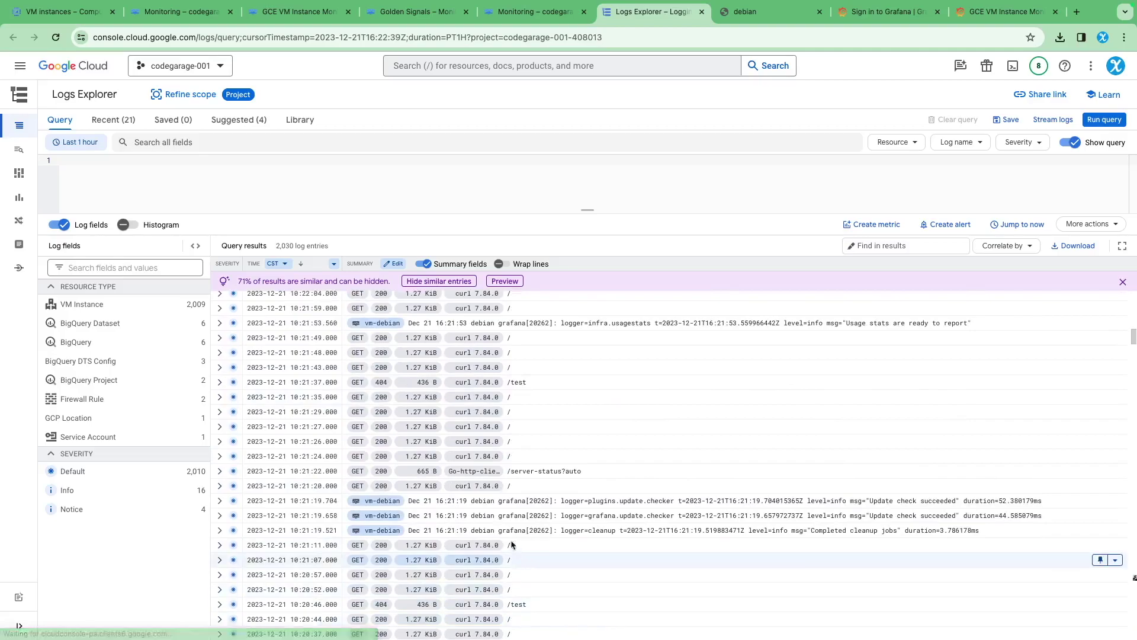
pyautogui.scroll(5, 382, 368)
pyautogui.scroll(10, 355, 356)
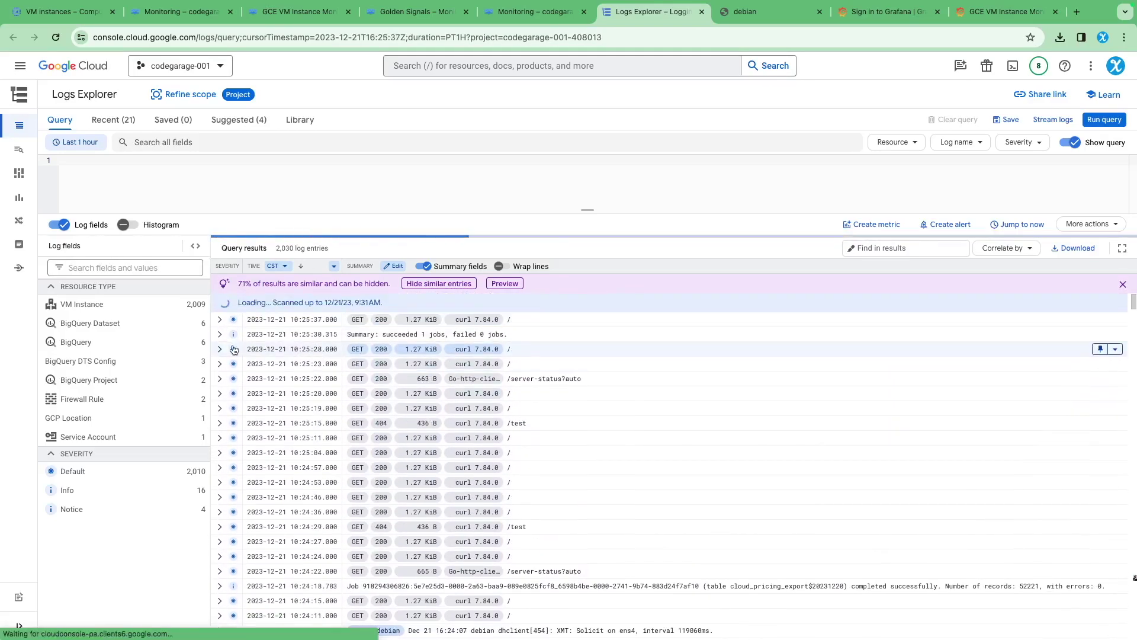
pyautogui.click(108, 175)
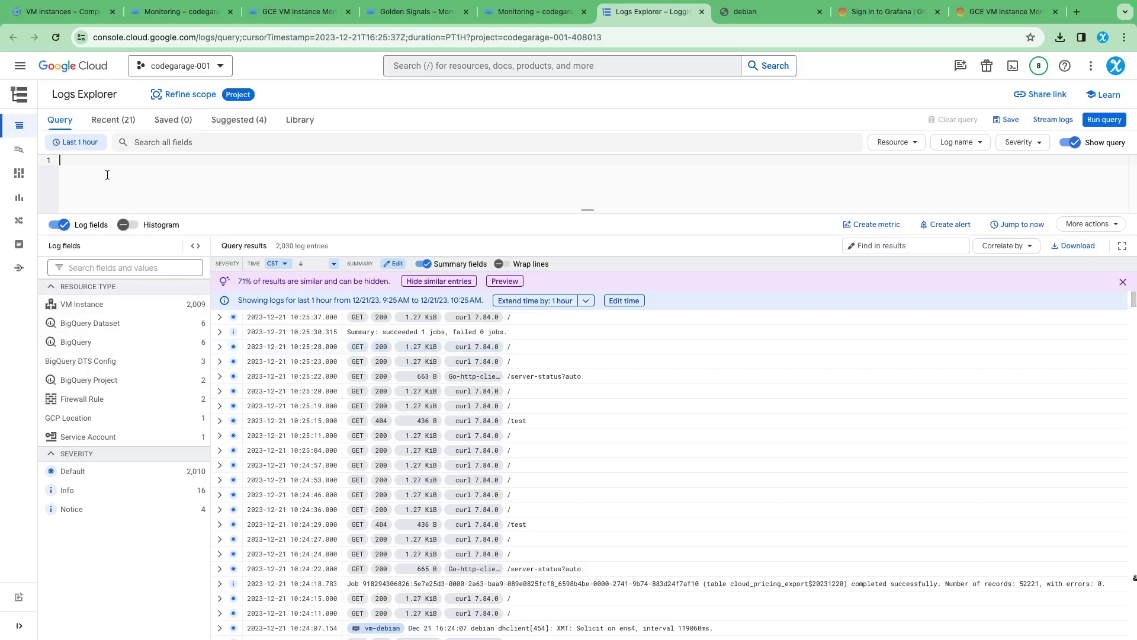
pyautogui.click(84, 305)
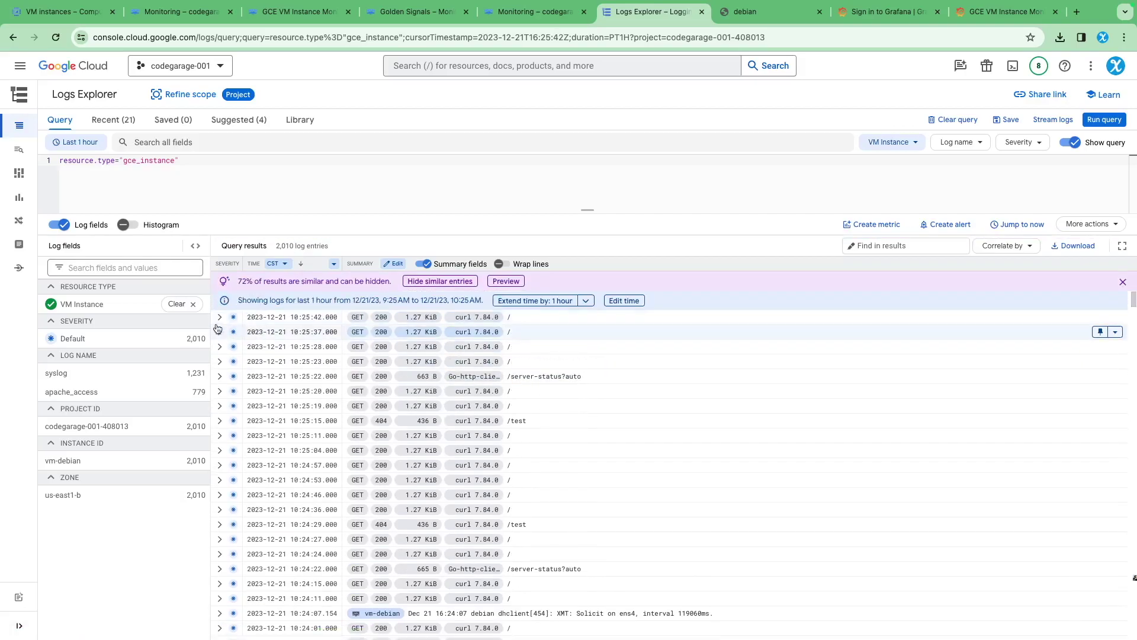
# Hide apache_access log entries to leave 1,231 syslog entries, then bring up Grafana's main navigation
pyautogui.click(219, 319)
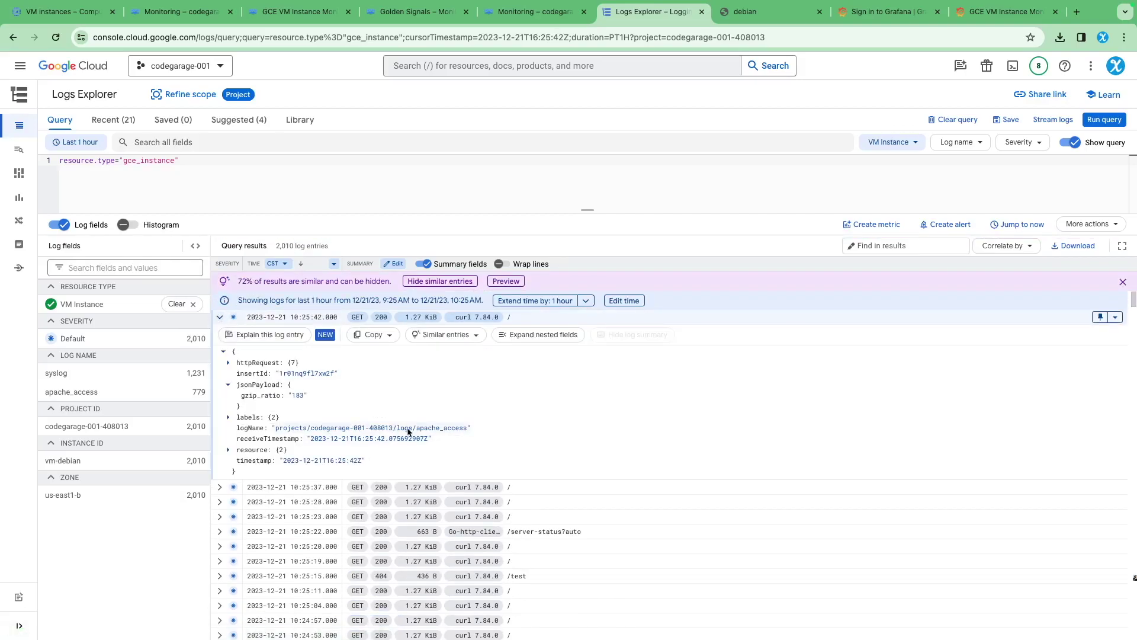
pyautogui.click(458, 430)
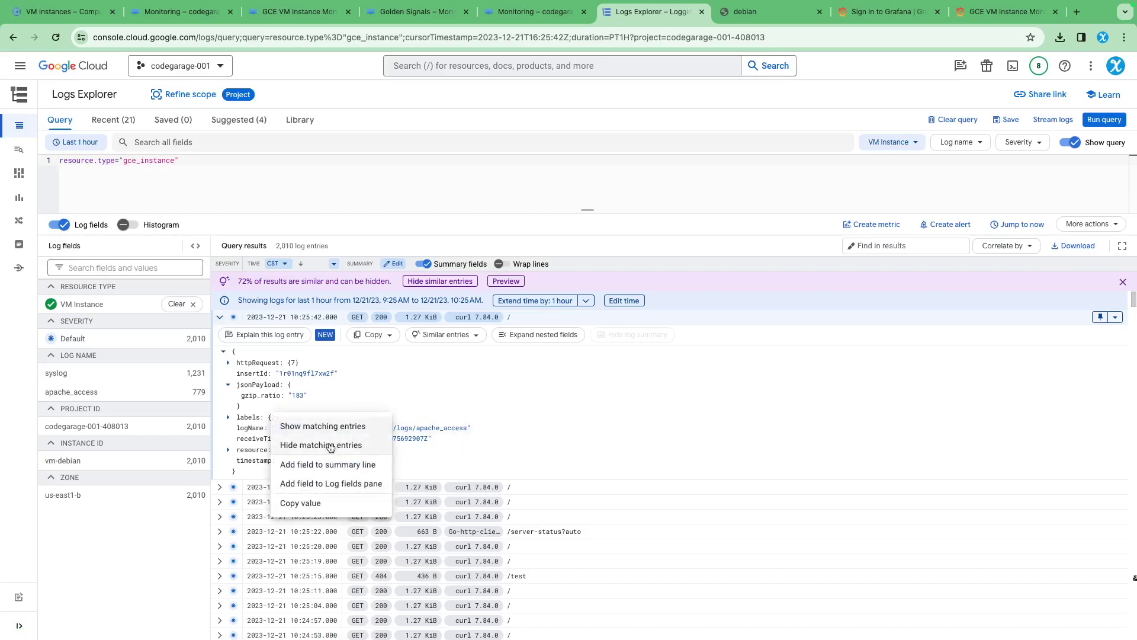
pyautogui.click(328, 449)
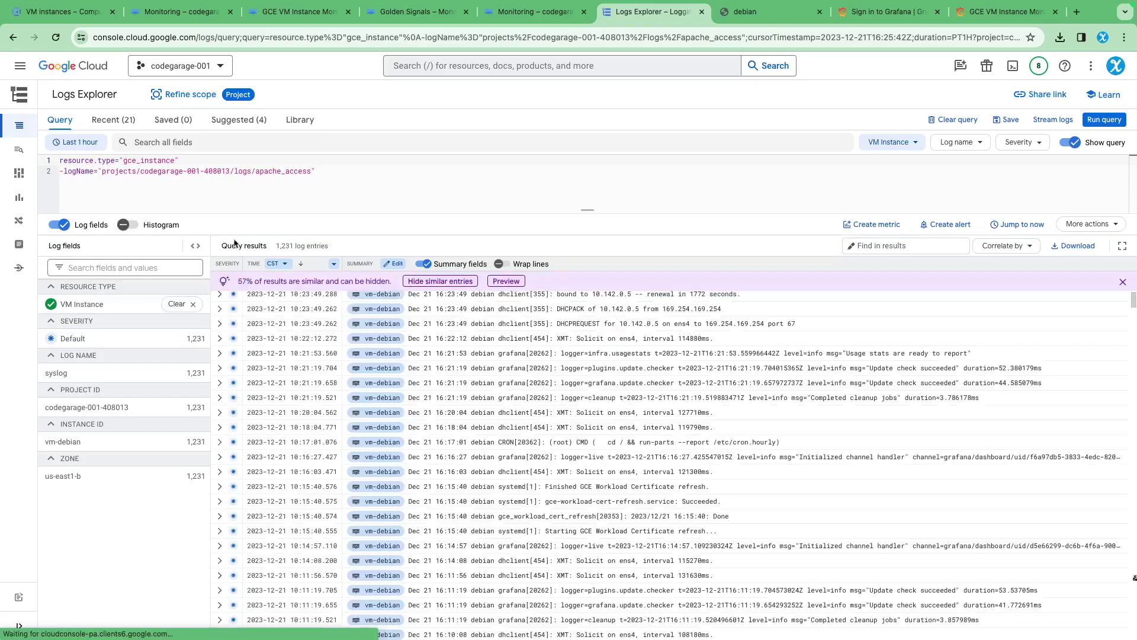
pyautogui.moveTo(334, 171); pyautogui.dragTo(169, 161)
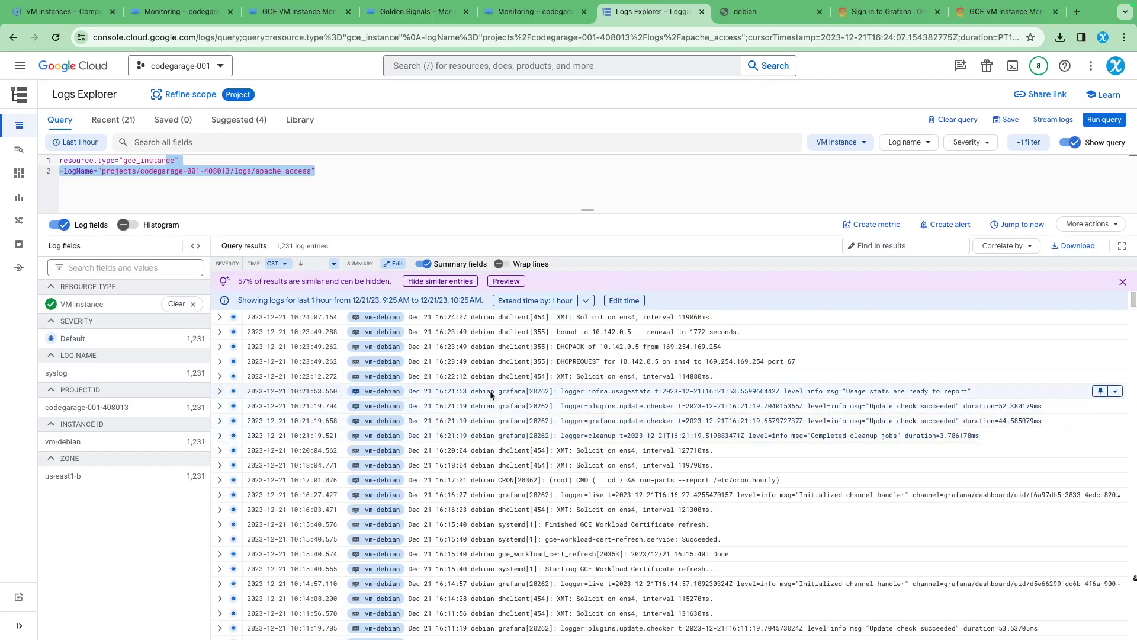
pyautogui.scroll(-6, 479, 452)
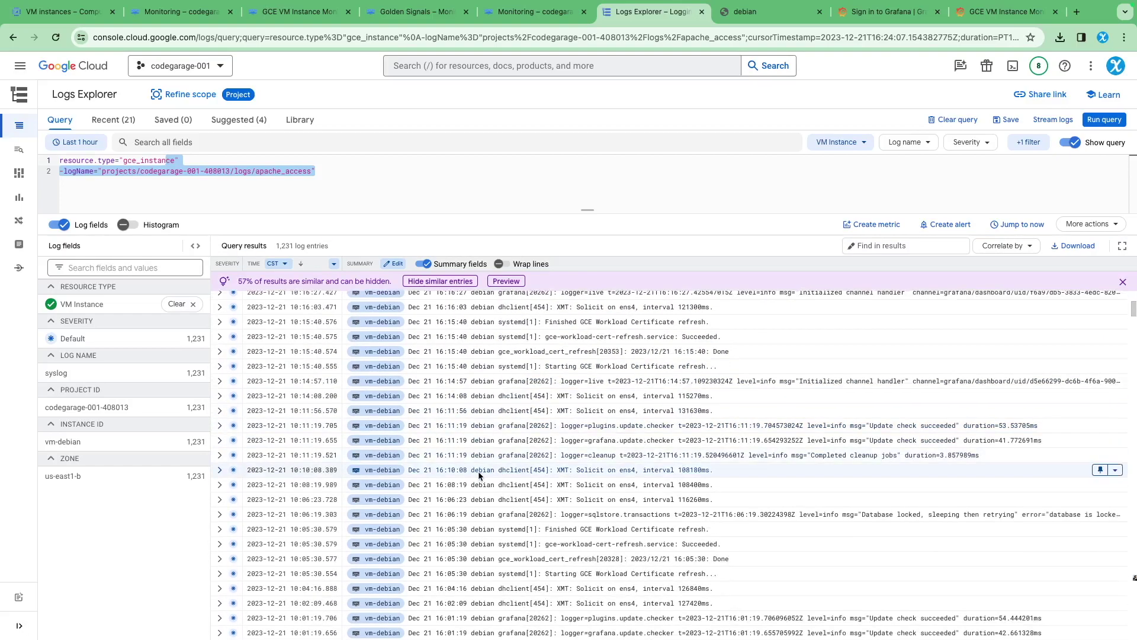
pyautogui.scroll(8, 473, 468)
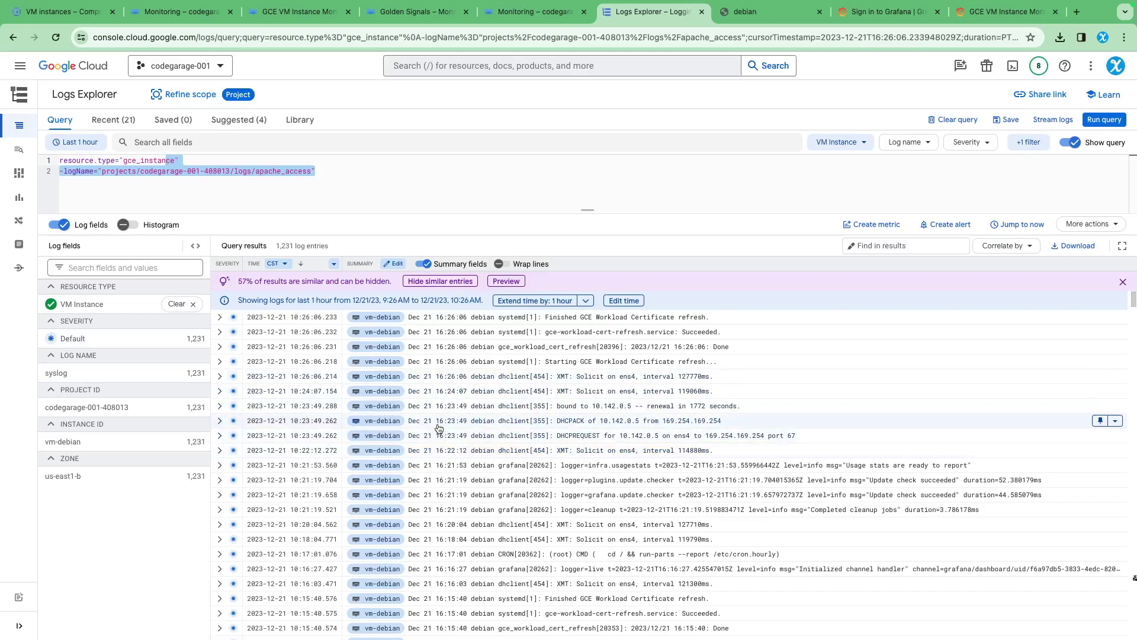
pyautogui.press('super+9')
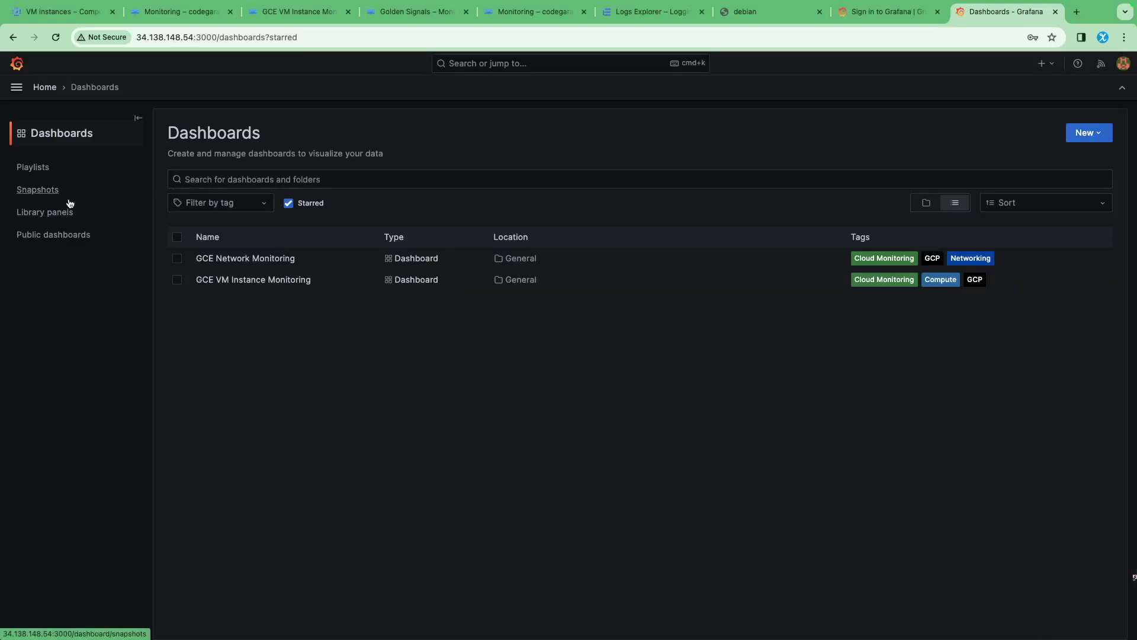
pyautogui.click(17, 89)
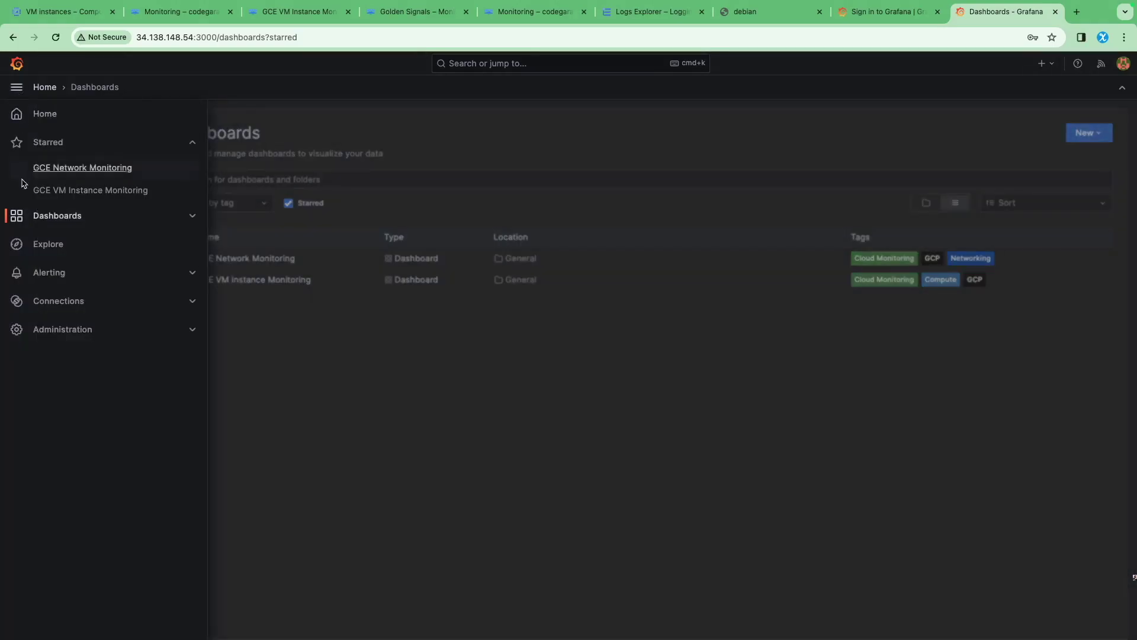
# Search new connections for 'Logg' and install the Google Cloud Logging 1.4.0 data source plugin
pyautogui.click(56, 301)
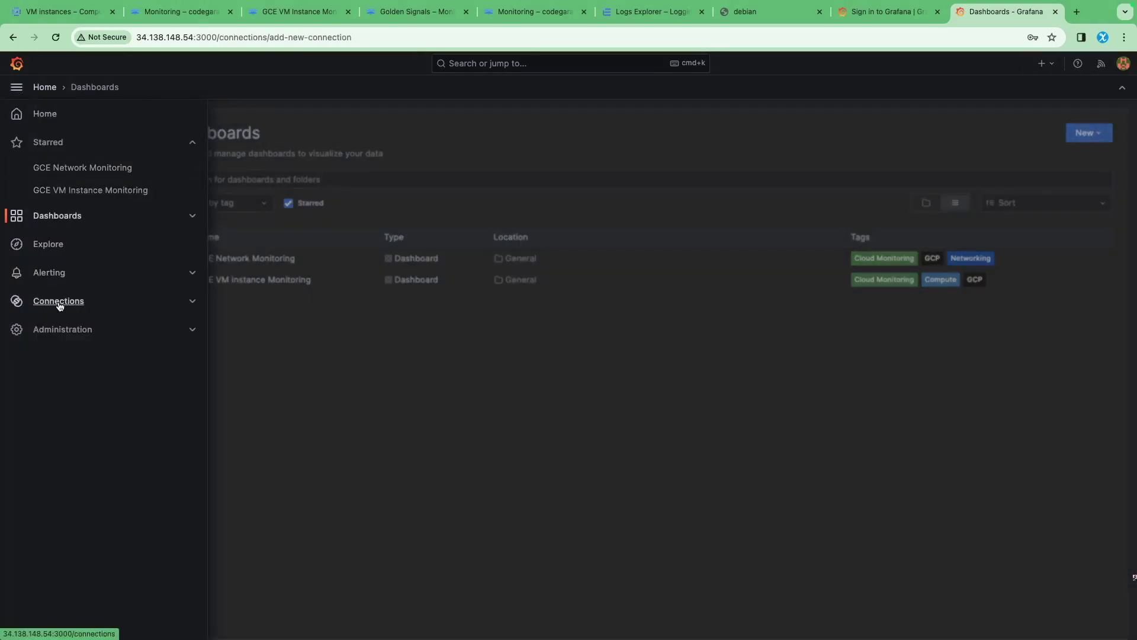
pyautogui.click(283, 188)
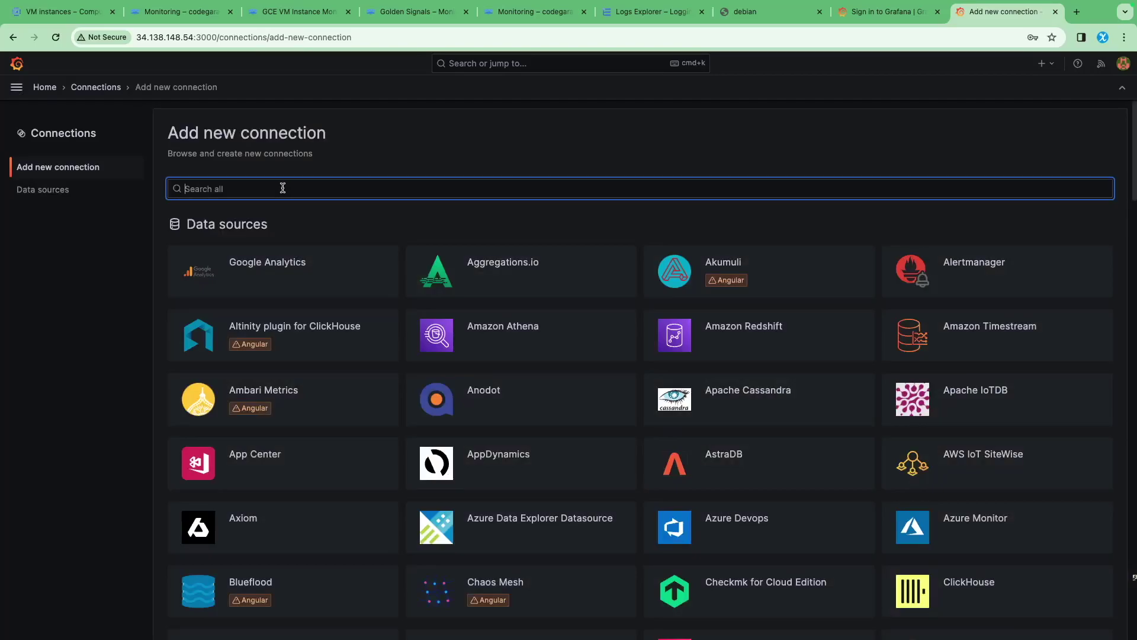
pyautogui.write('Loggin')
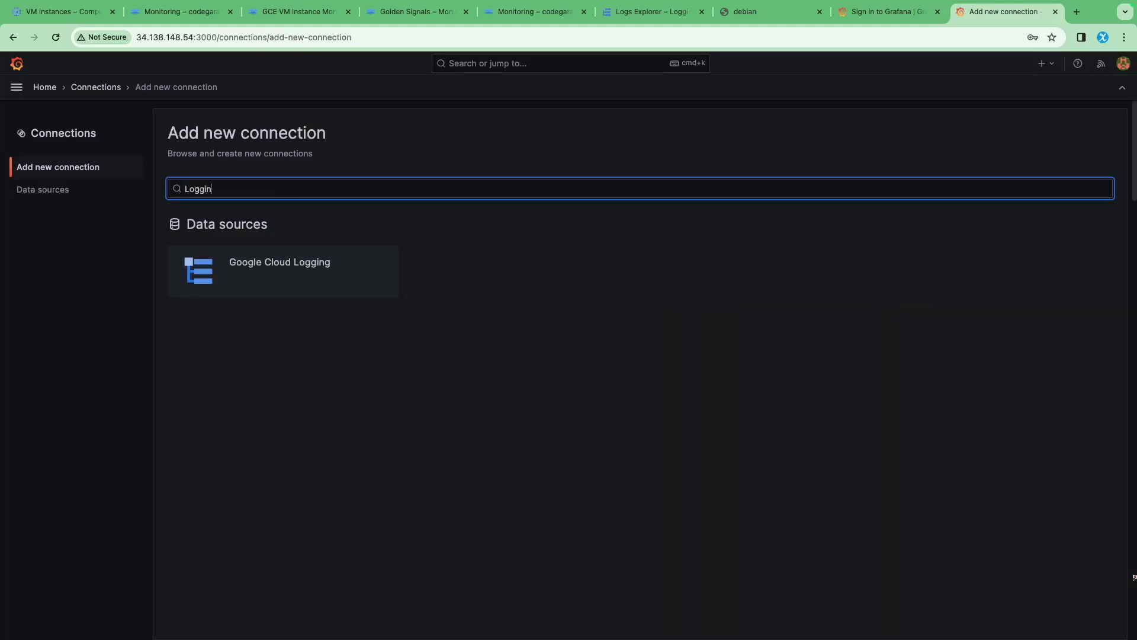
pyautogui.click(241, 263)
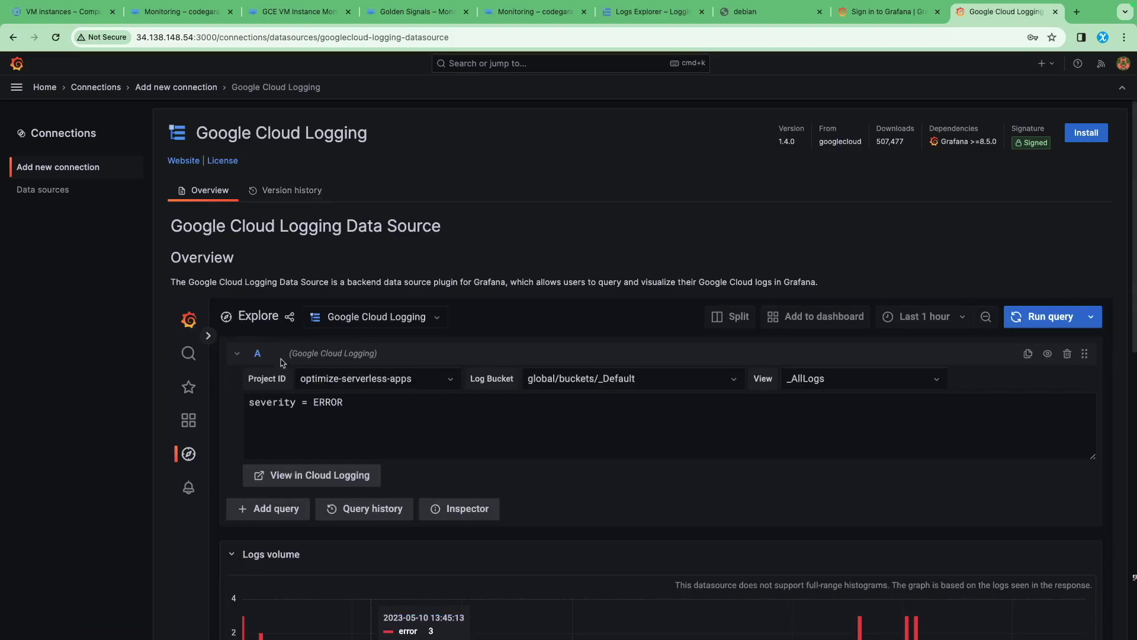
pyautogui.click(1095, 133)
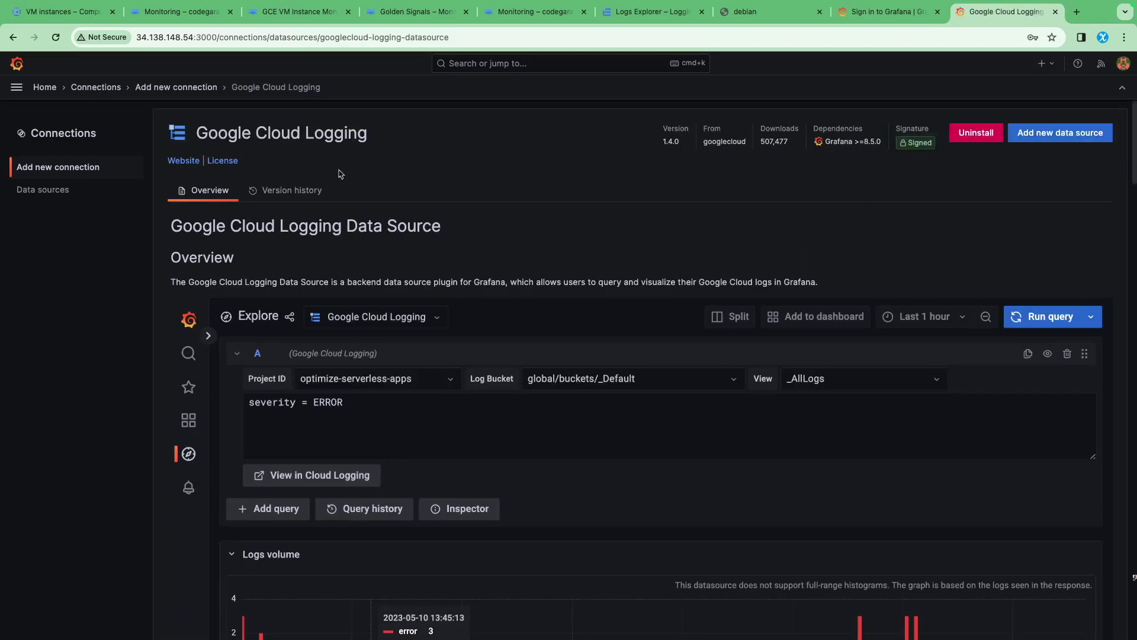
# Start a new Google Cloud Logging data source, filtering the data source types by 'Cloud'
pyautogui.click(43, 189)
pyautogui.click(1033, 133)
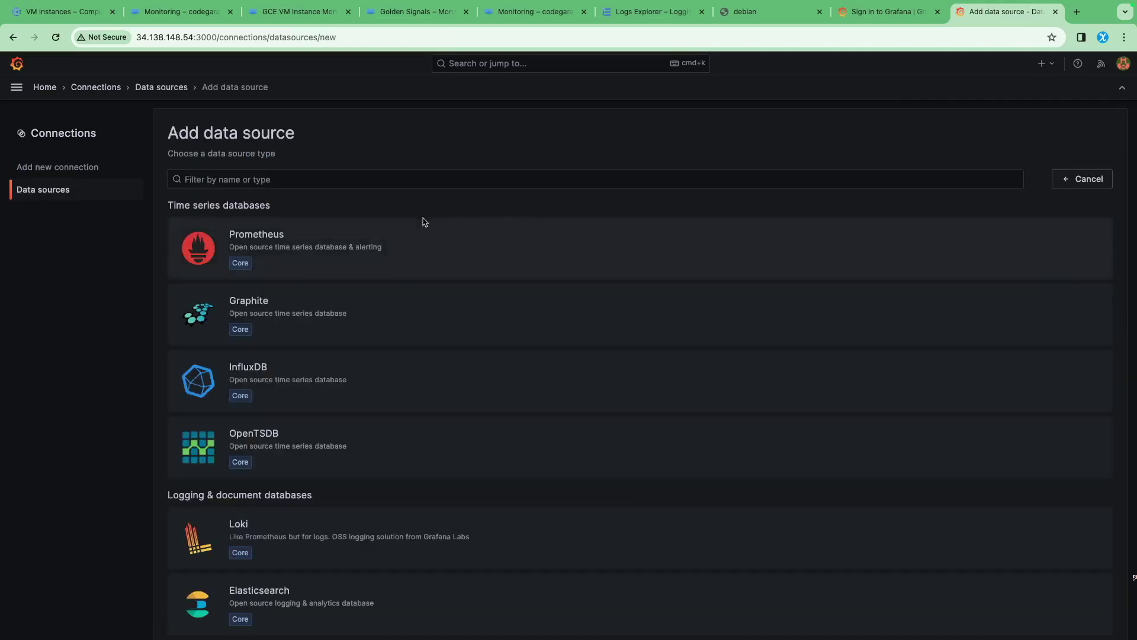
pyautogui.click(333, 185)
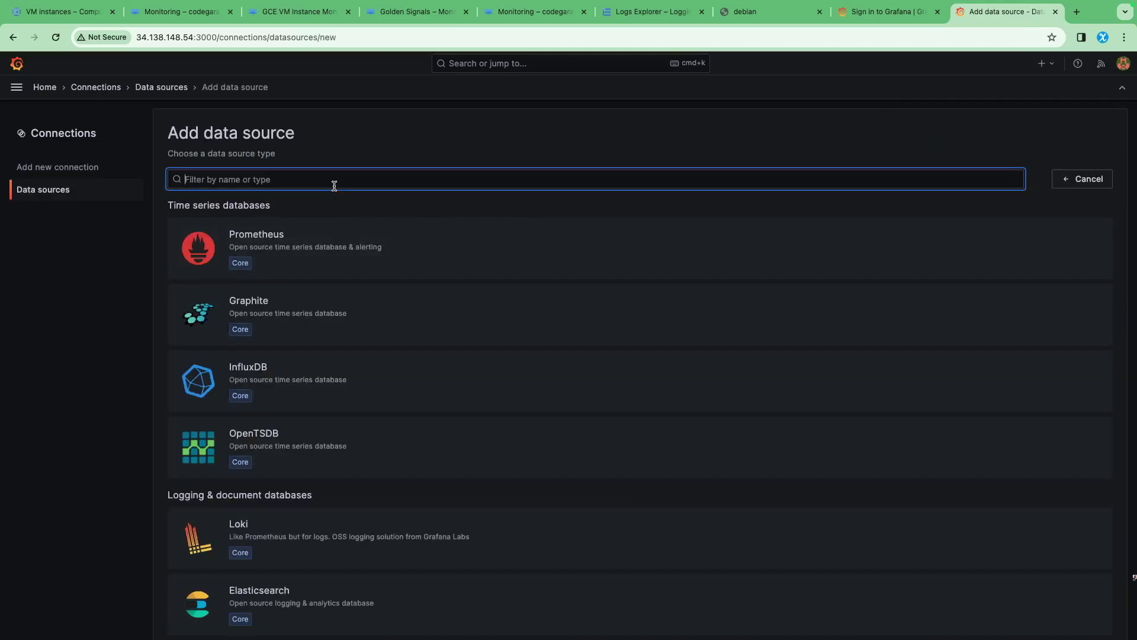
pyautogui.write('Cloud')
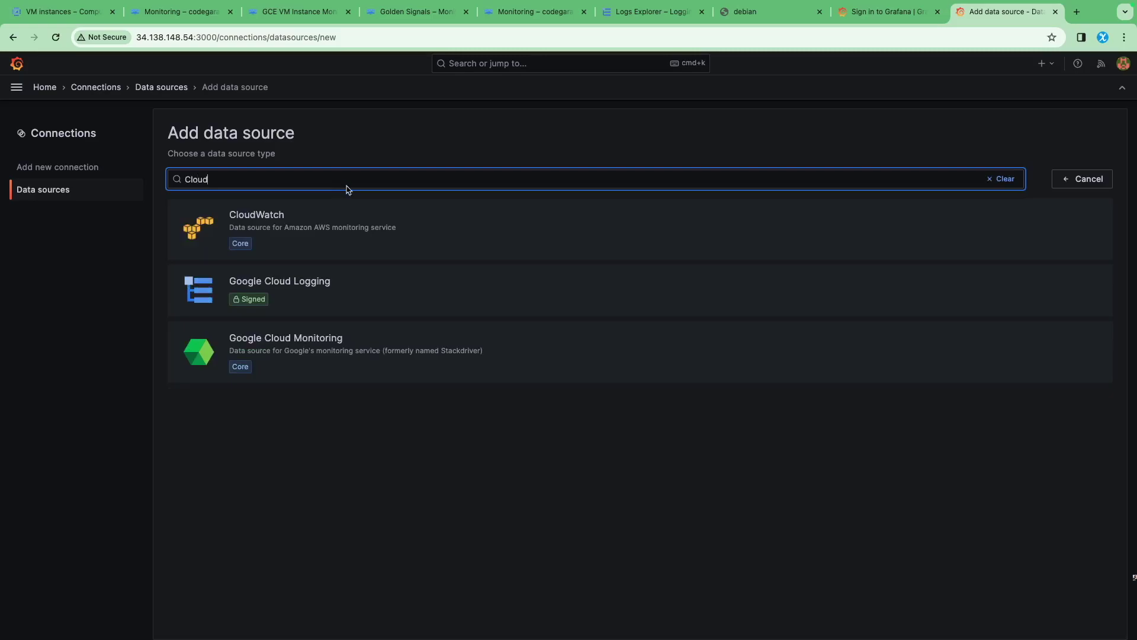
pyautogui.click(285, 284)
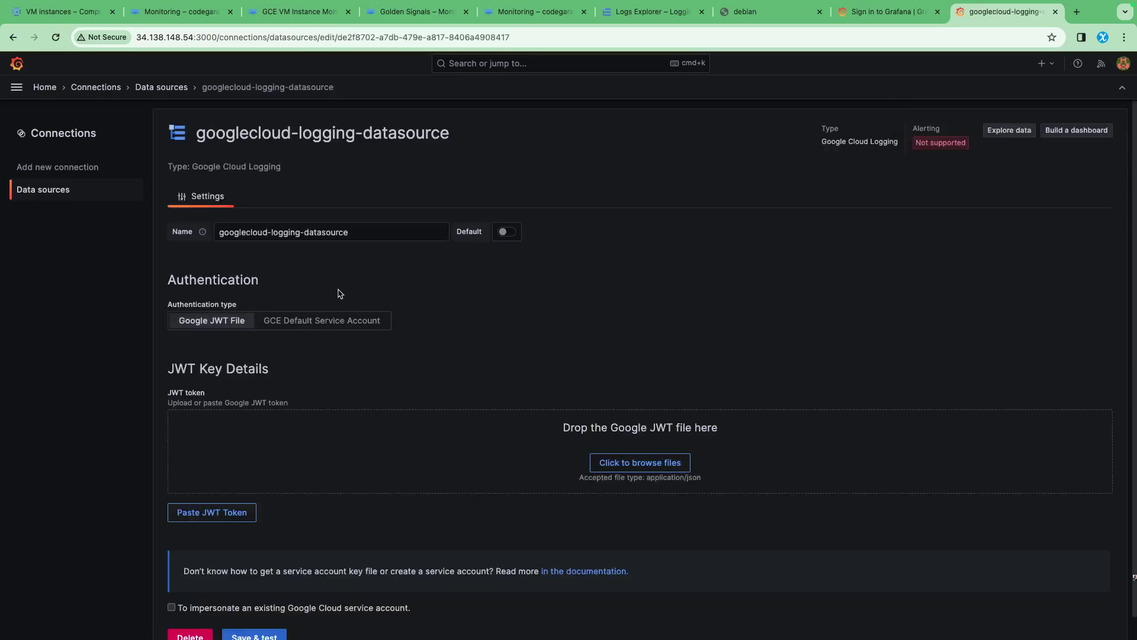
# Load the service account JSON key from Downloads, save and test the connection, then return home
pyautogui.scroll(-1, 343, 296)
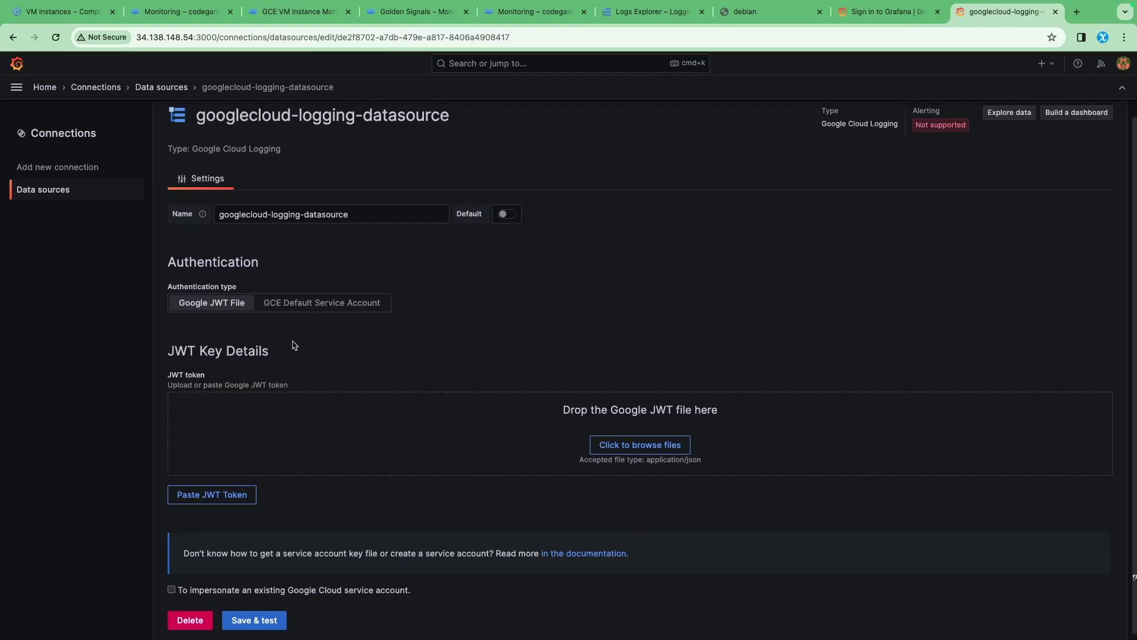
pyautogui.click(582, 374)
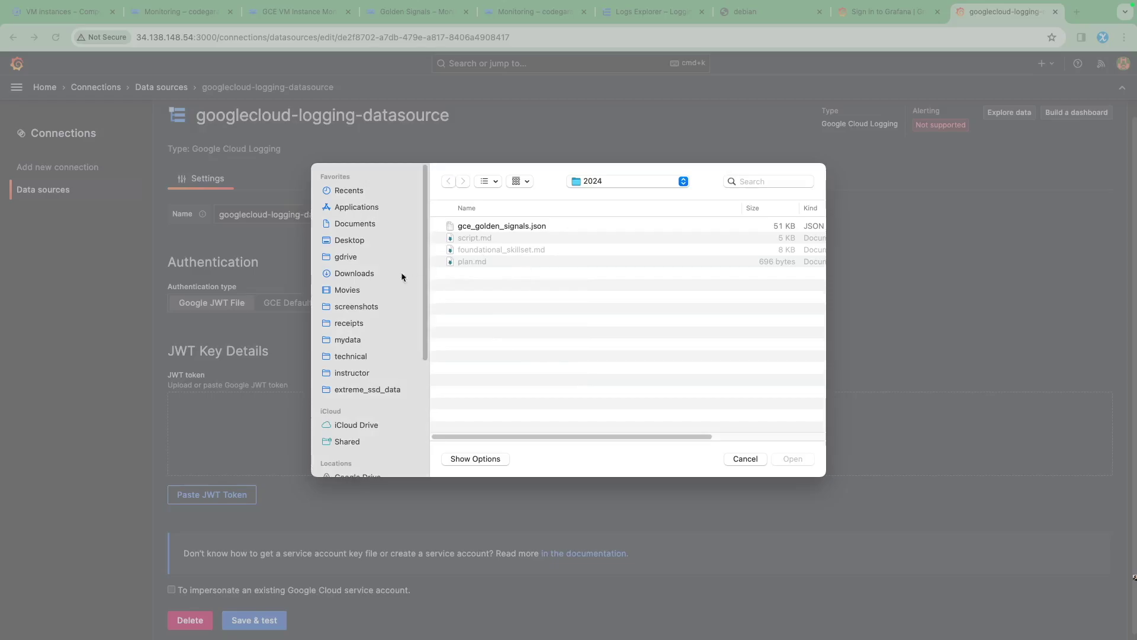
pyautogui.click(352, 275)
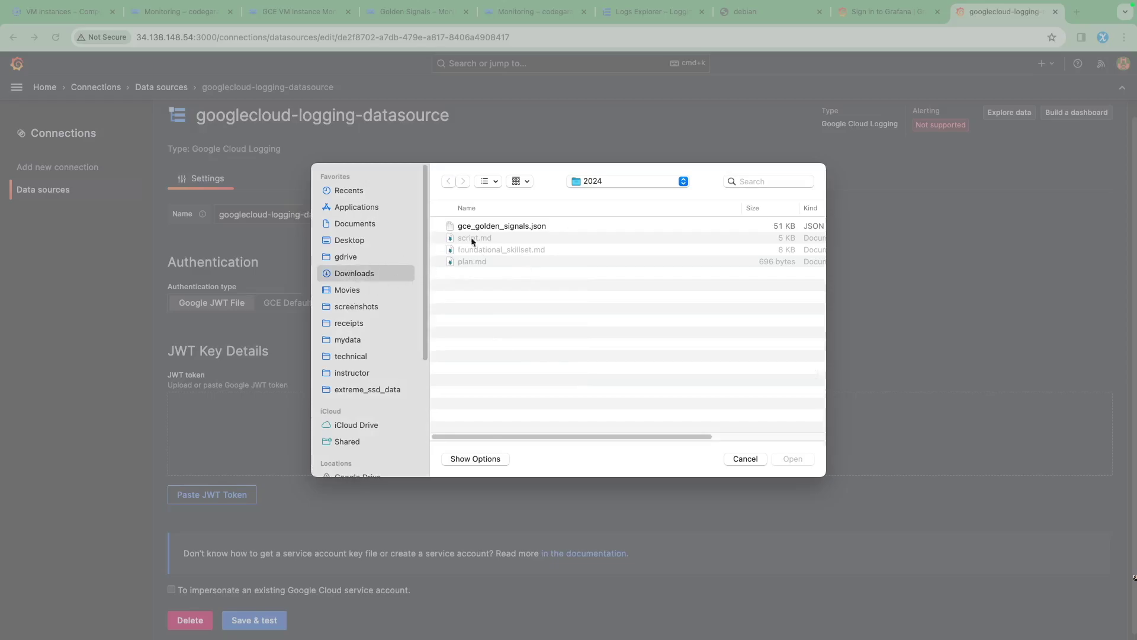
pyautogui.doubleClick(492, 228)
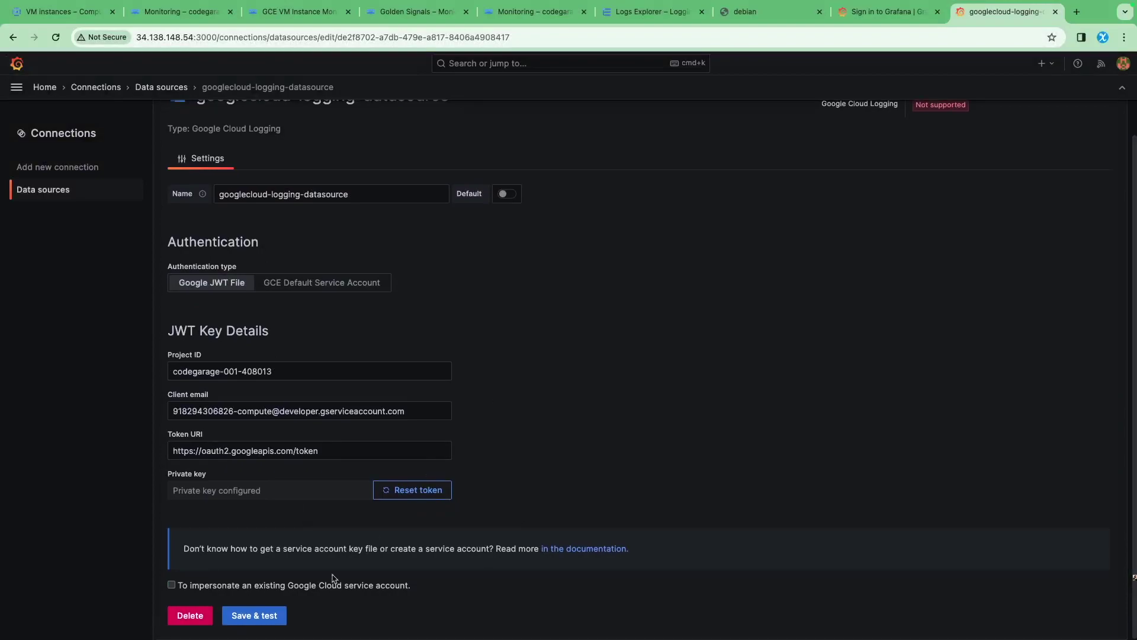
pyautogui.click(264, 618)
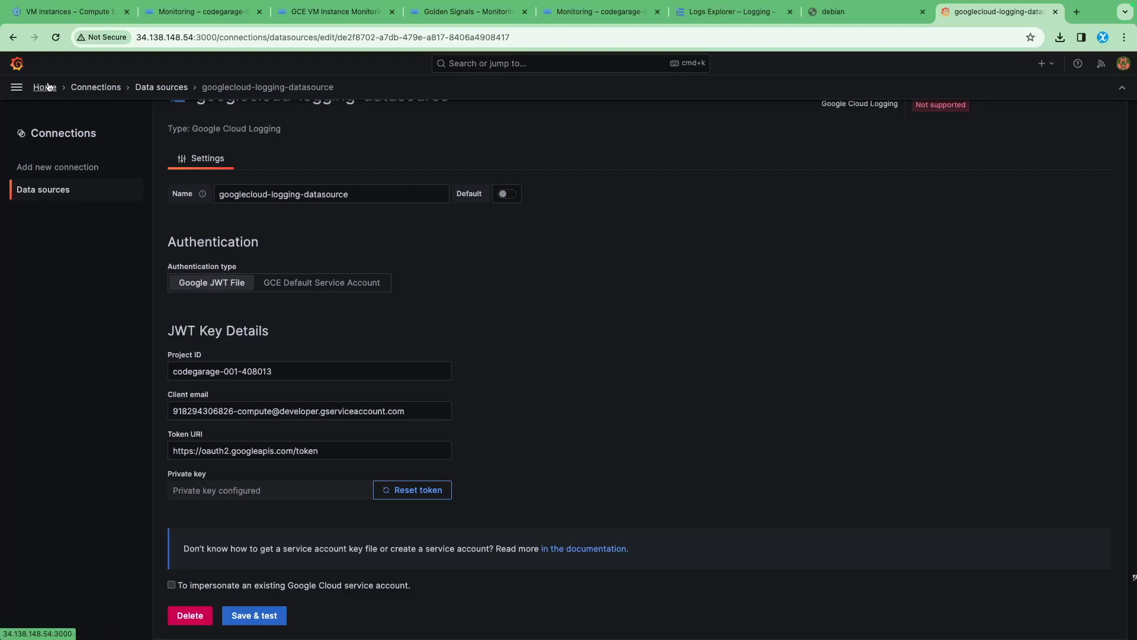
pyautogui.click(45, 88)
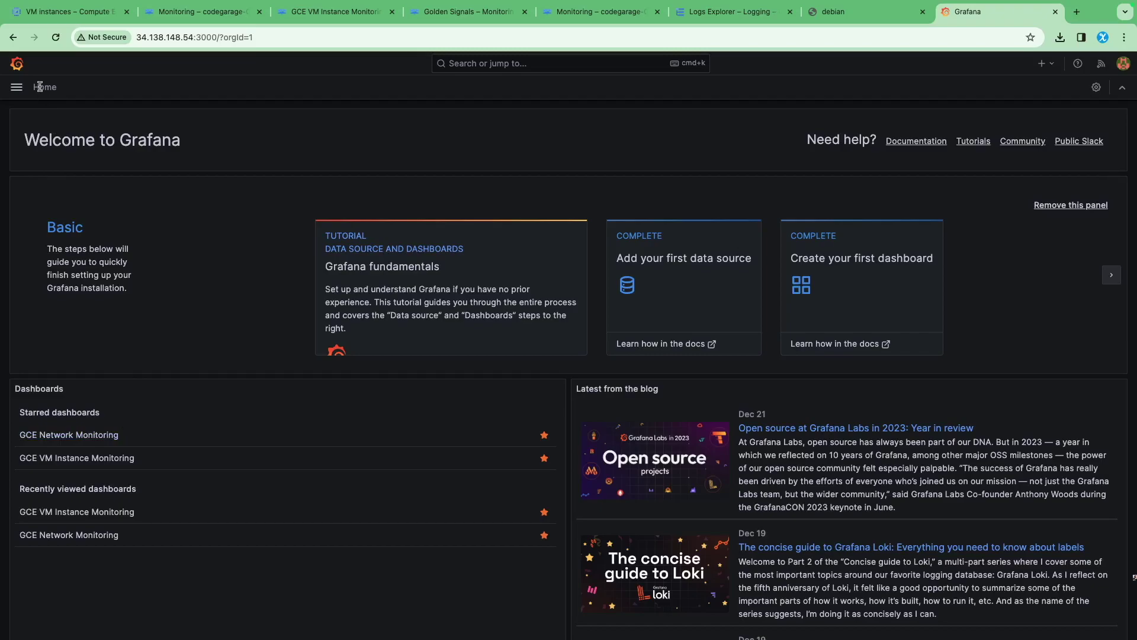
# Import the GCE Golden Signals dashboard JSON file via Dashboards > New > Import
pyautogui.click(11, 91)
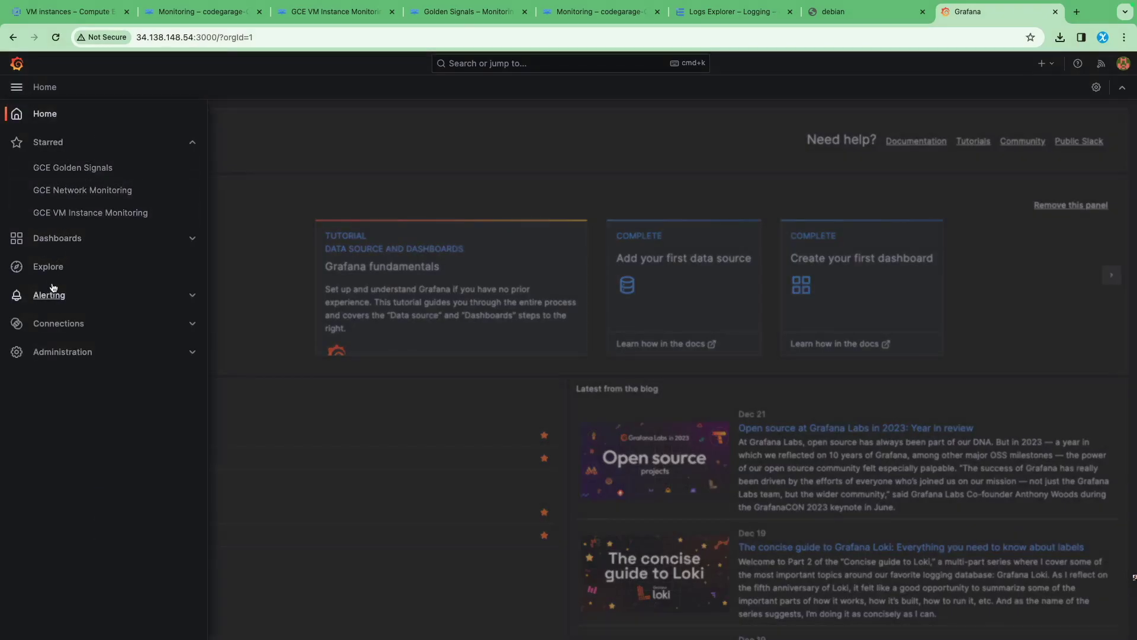
pyautogui.click(58, 240)
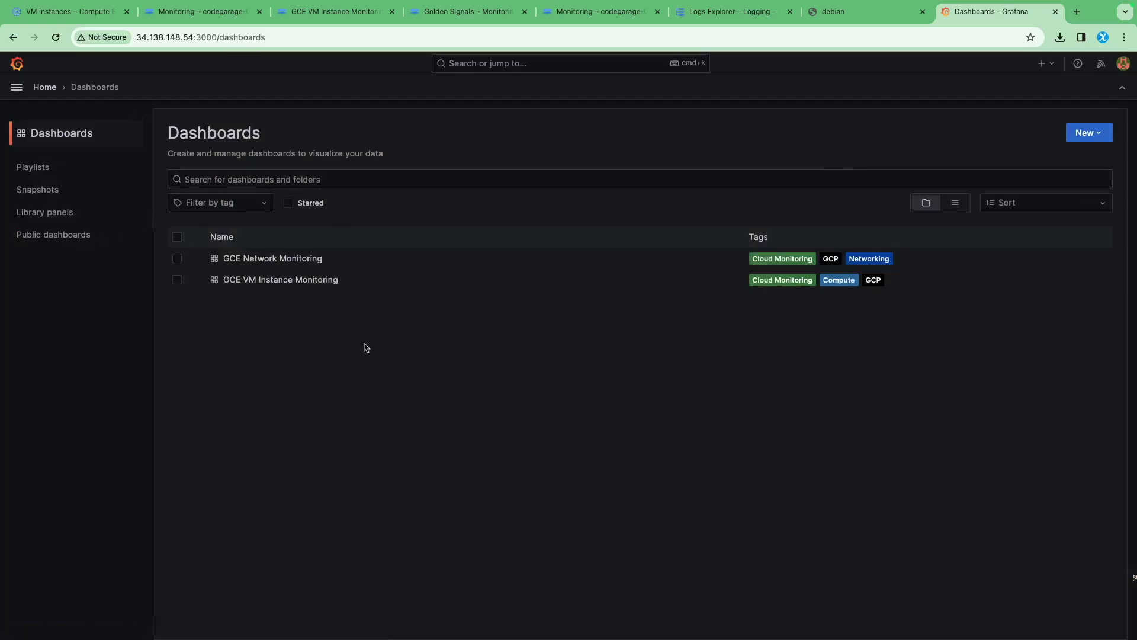
pyautogui.click(1089, 133)
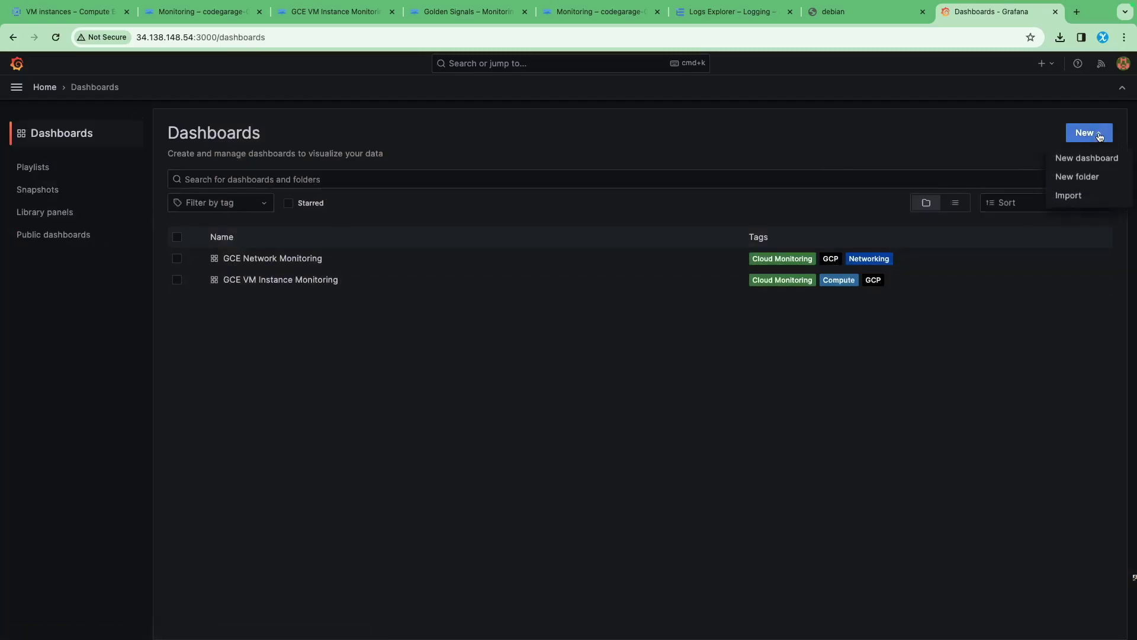
pyautogui.click(1072, 199)
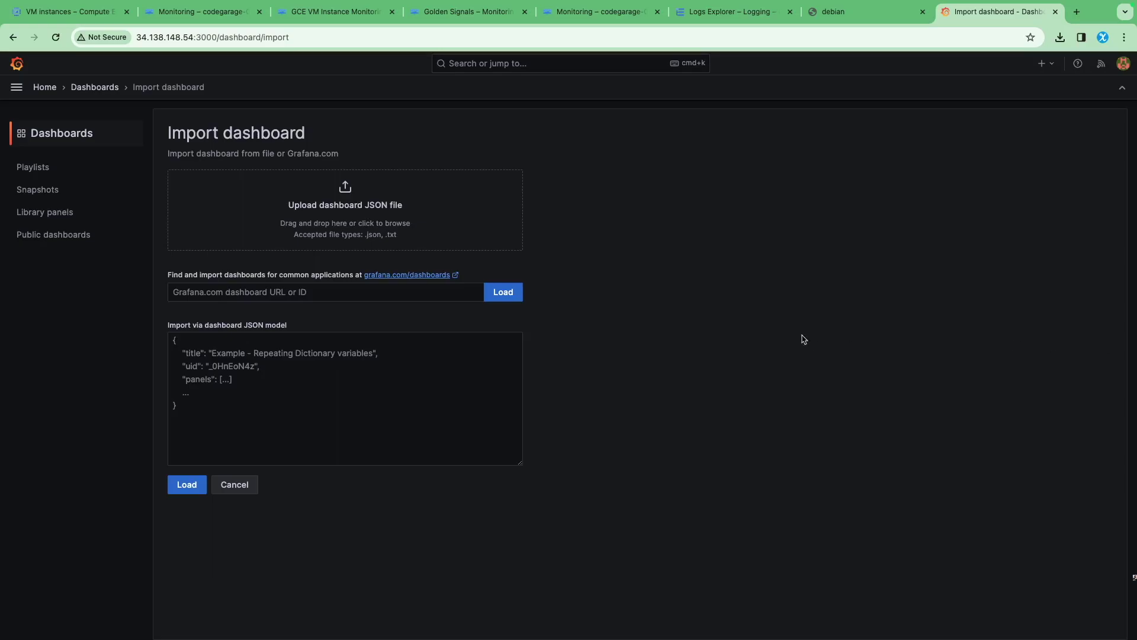
pyautogui.moveTo(888, 254); pyautogui.dragTo(342, 219)
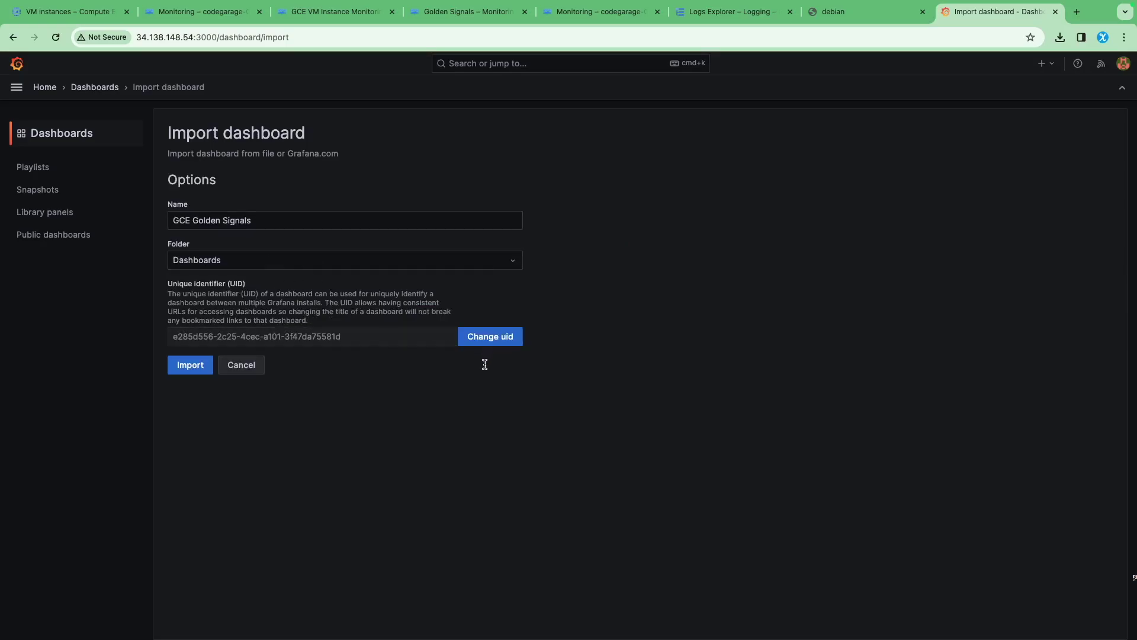
pyautogui.click(203, 366)
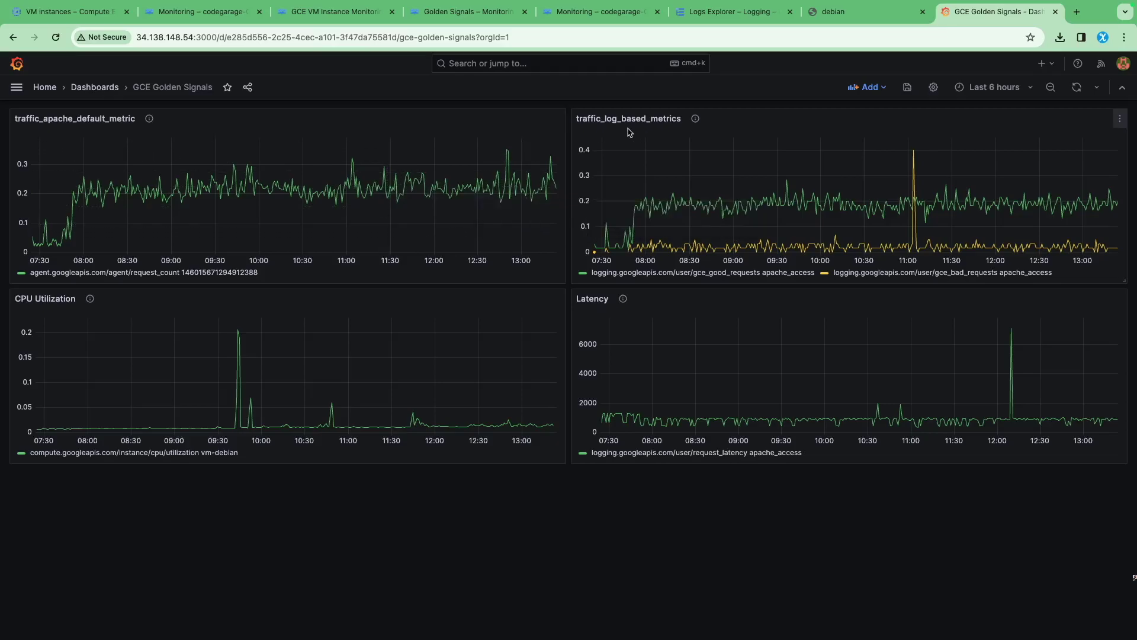
pyautogui.moveTo(800, 208)
pyautogui.moveTo(795, 252)
pyautogui.click(1118, 121)
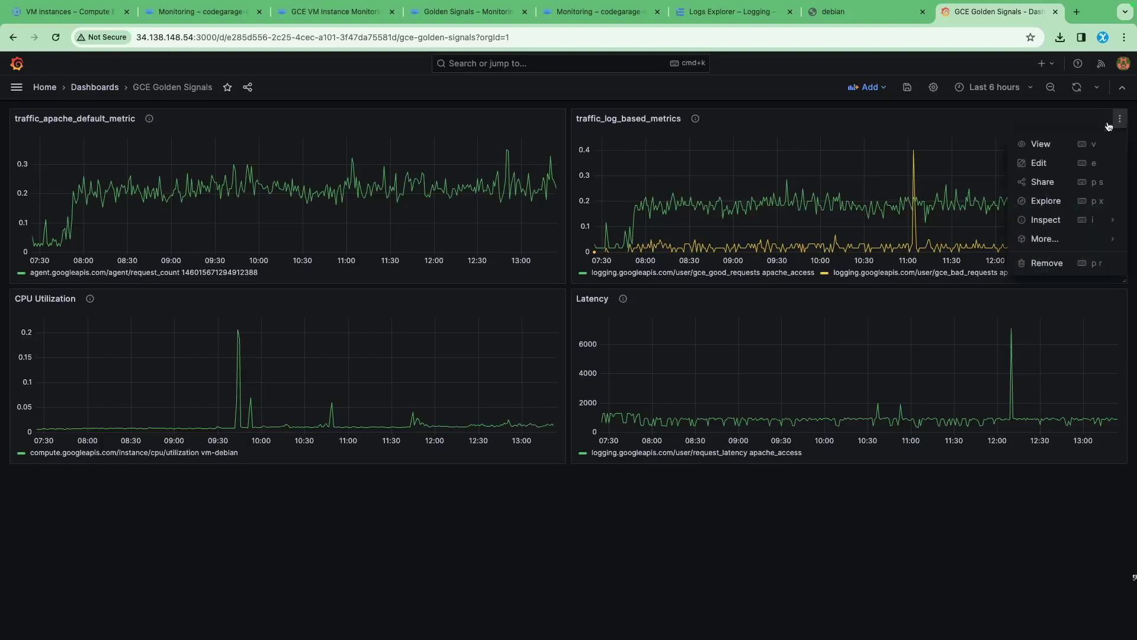
pyautogui.click(1041, 163)
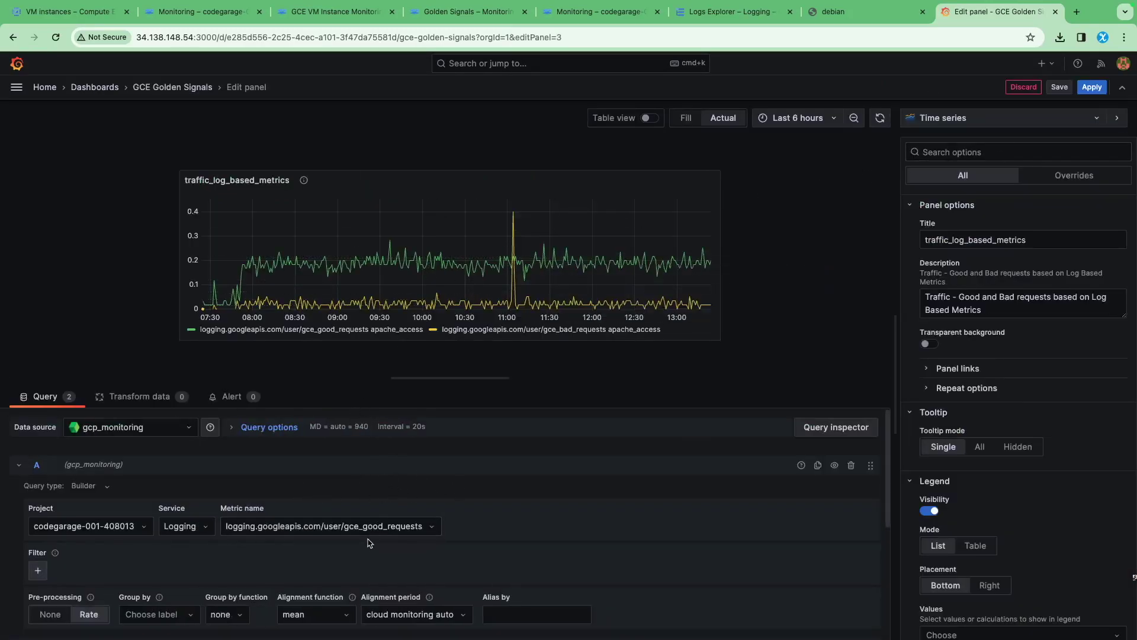
pyautogui.scroll(-3, 335, 486)
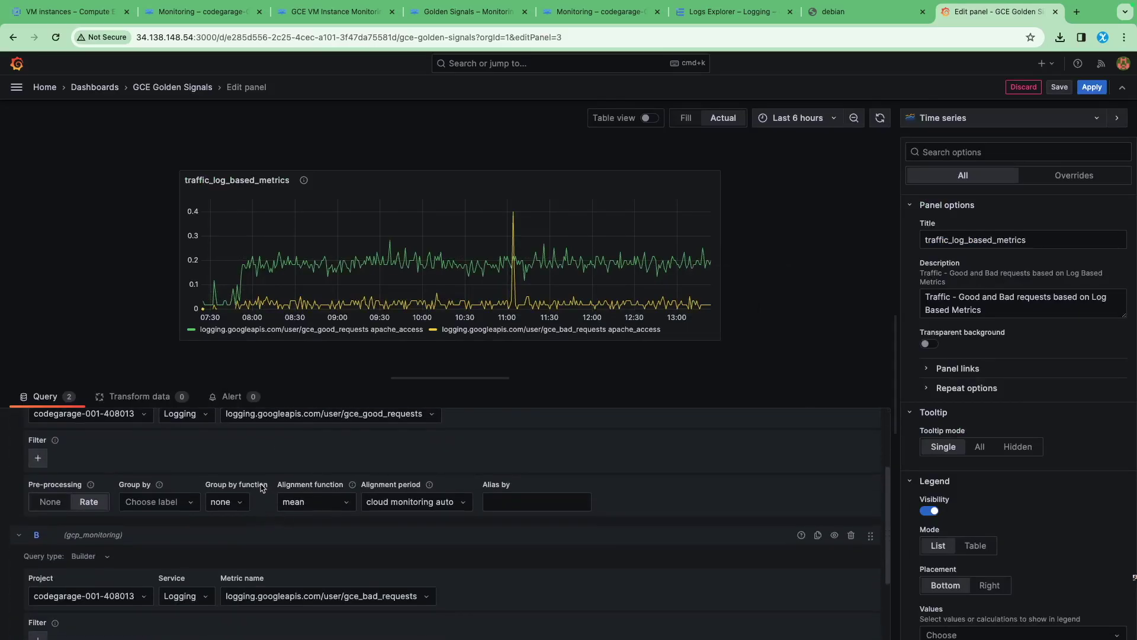
pyautogui.scroll(1, 261, 487)
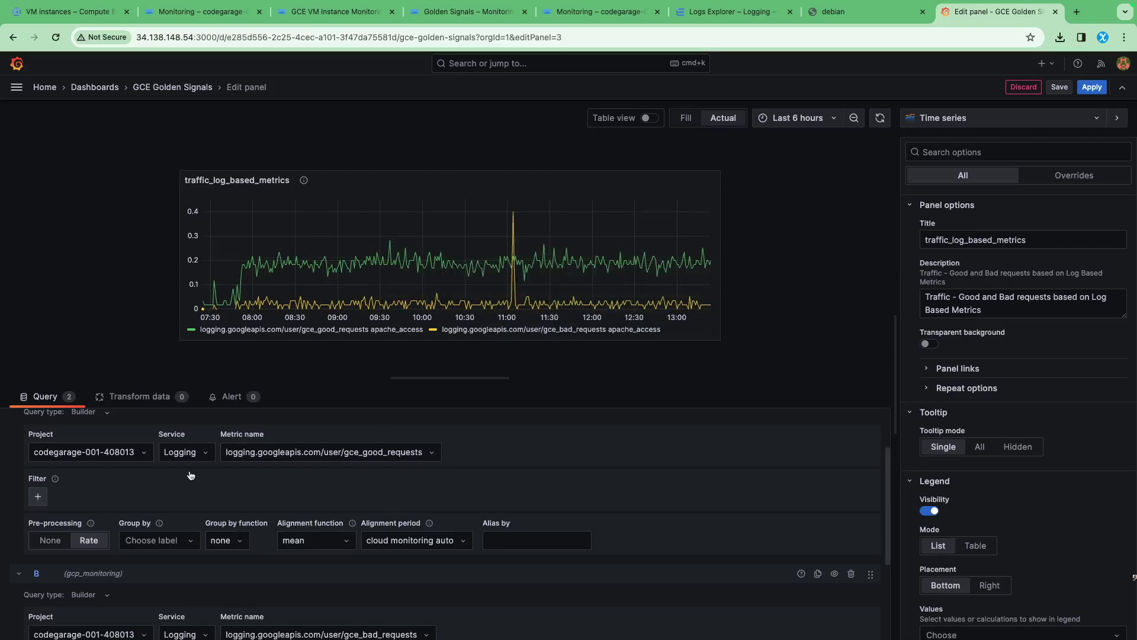
pyautogui.scroll(-1, 190, 475)
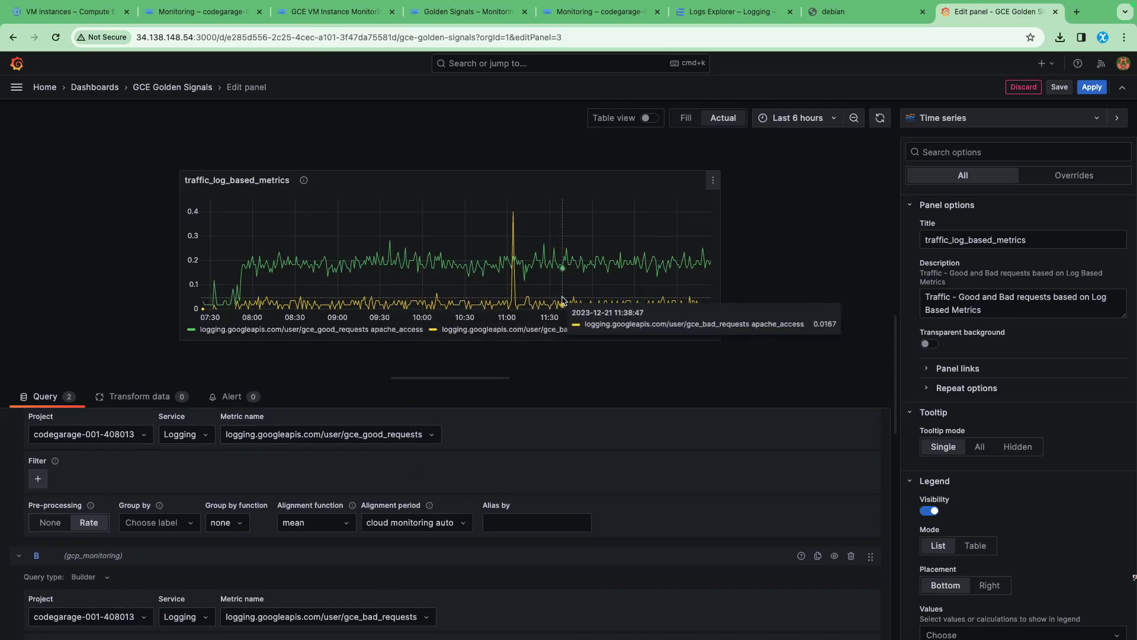
pyautogui.click(1025, 87)
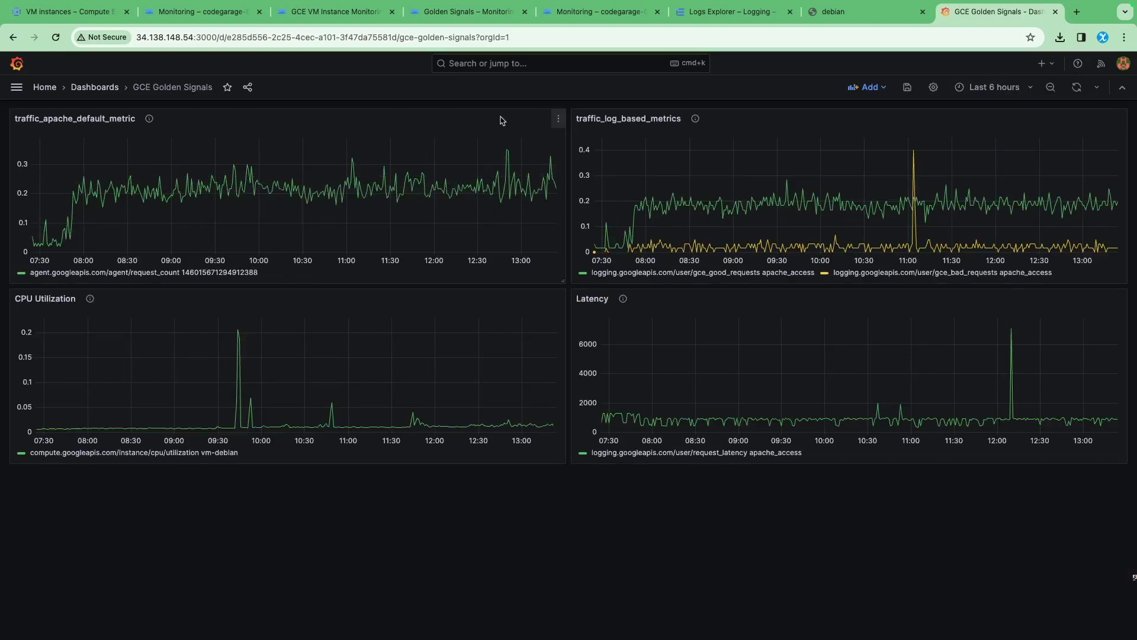
pyautogui.click(558, 118)
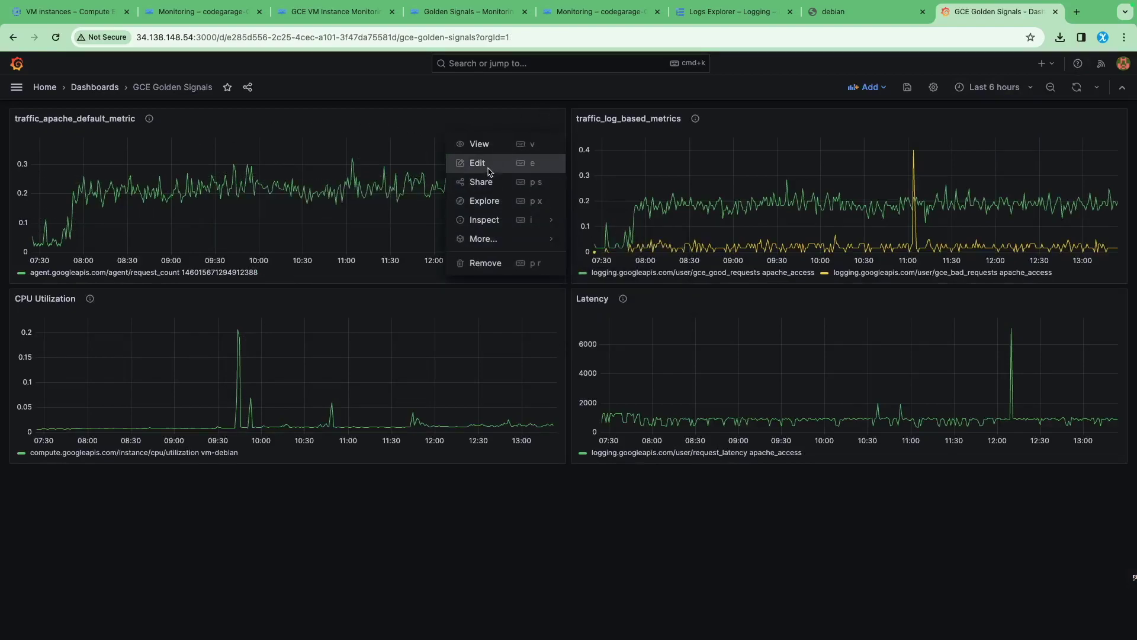
pyautogui.click(486, 169)
pyautogui.scroll(-1, 270, 514)
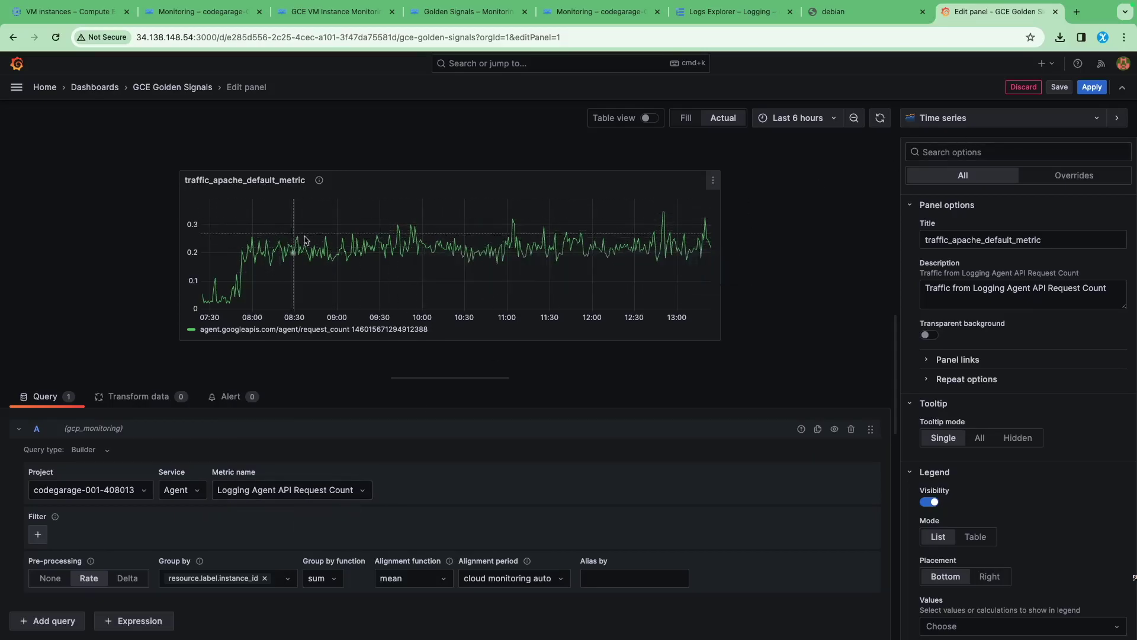
pyautogui.click(1022, 87)
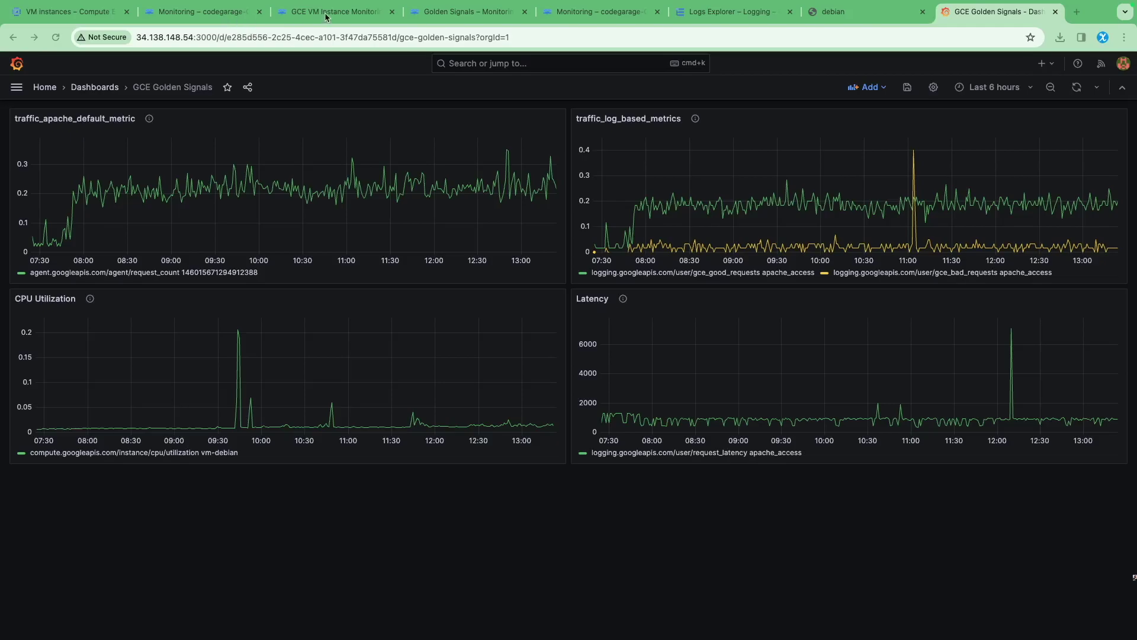
# Set the Cloud Monitoring Golden Signals dashboard to Last 1 day, then go back to Grafana
pyautogui.click(409, 13)
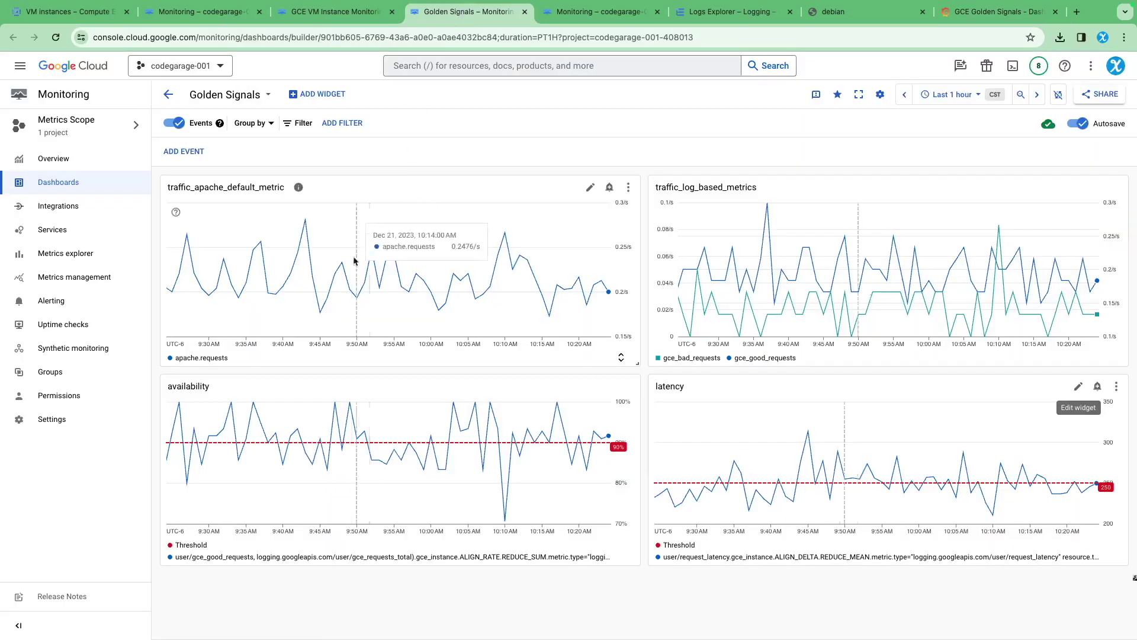
pyautogui.click(949, 95)
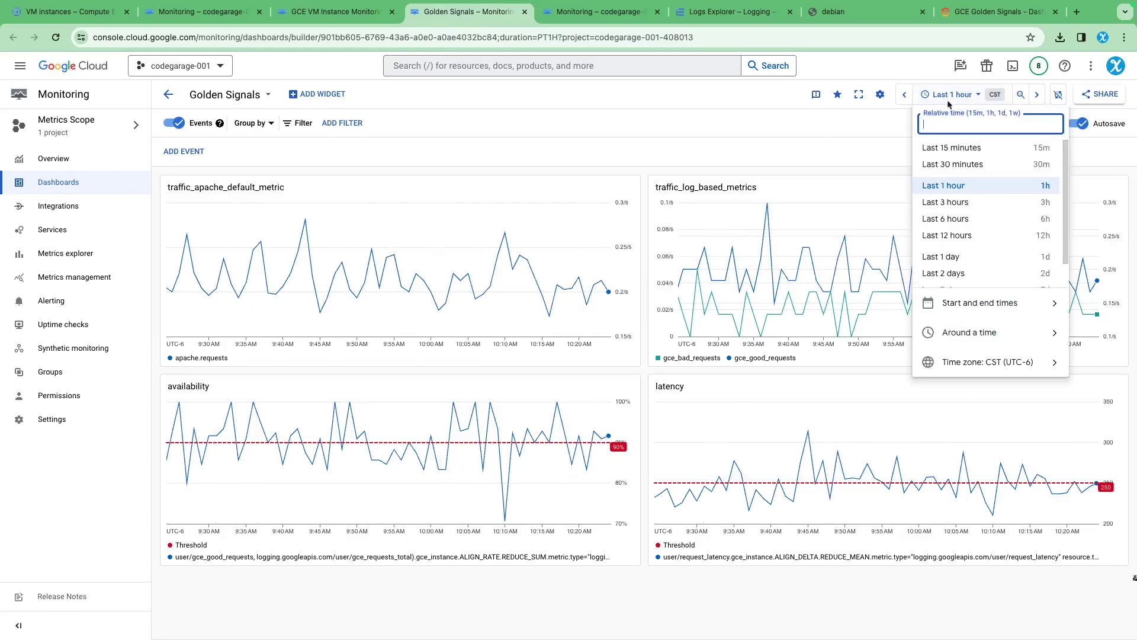
pyautogui.click(948, 257)
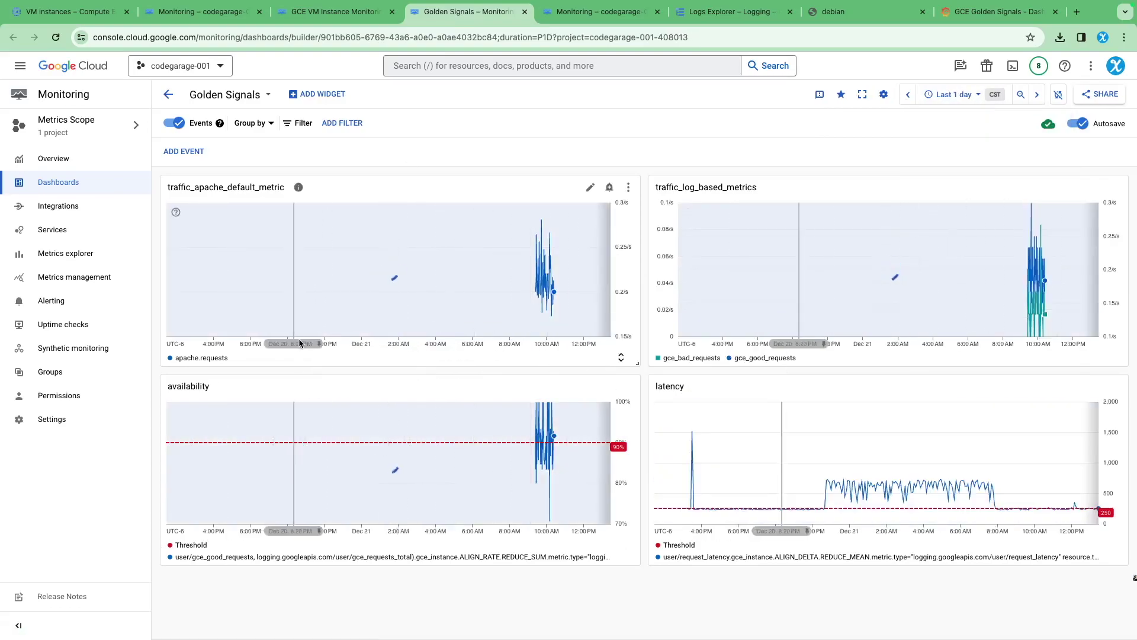
pyautogui.moveTo(688, 212)
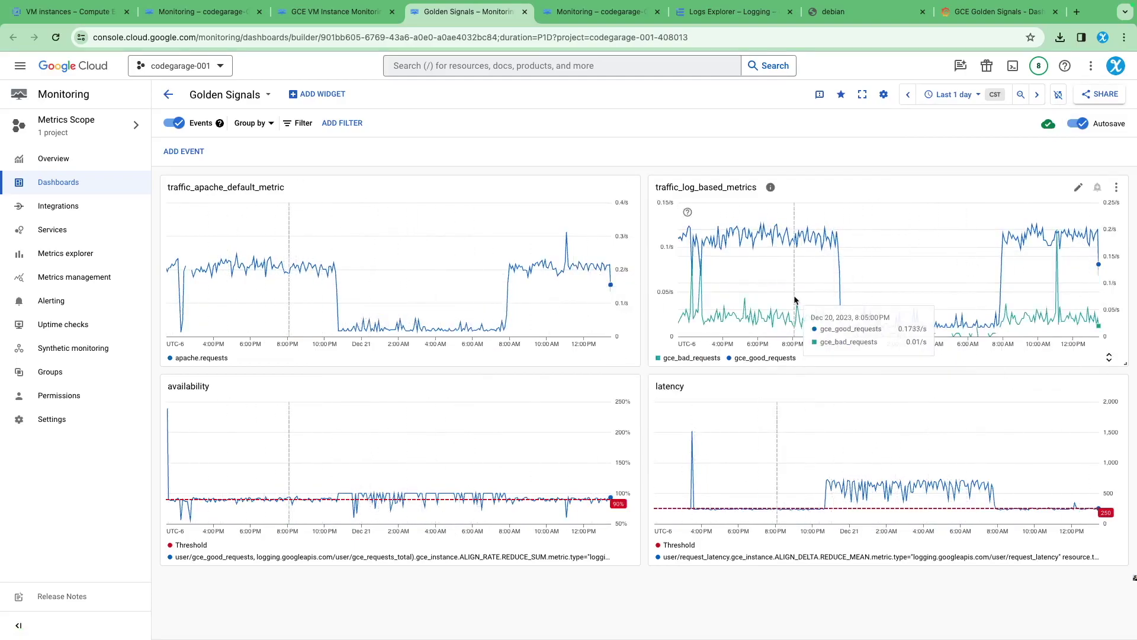
pyautogui.click(997, 12)
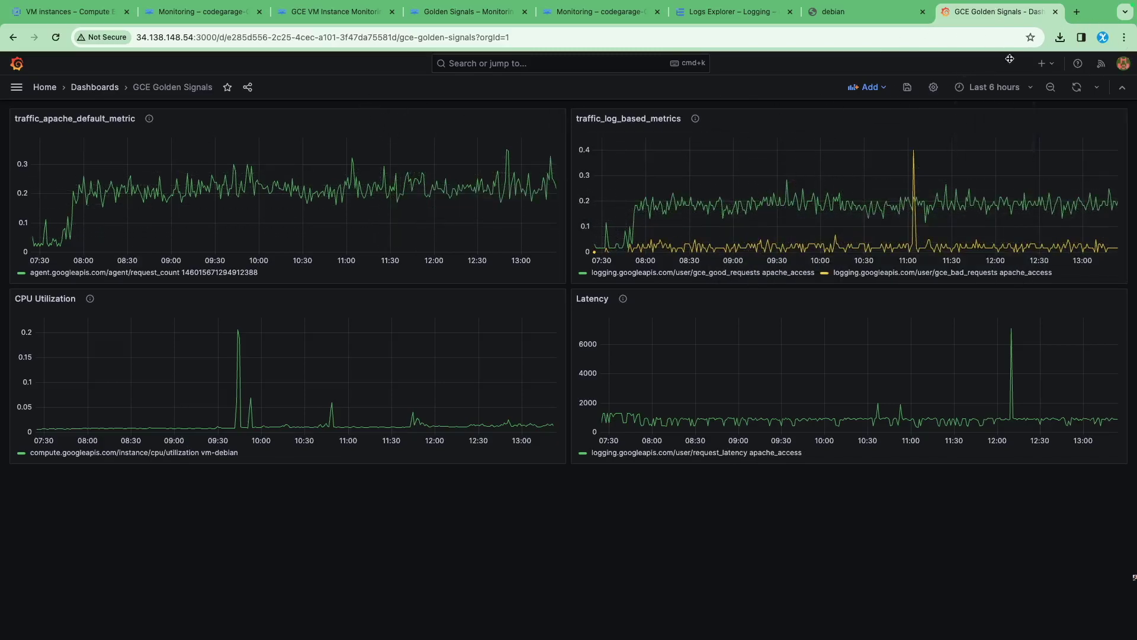
# Set the Grafana dashboard to Last 24 hours and compare it against the Cloud Monitoring tab
pyautogui.click(995, 87)
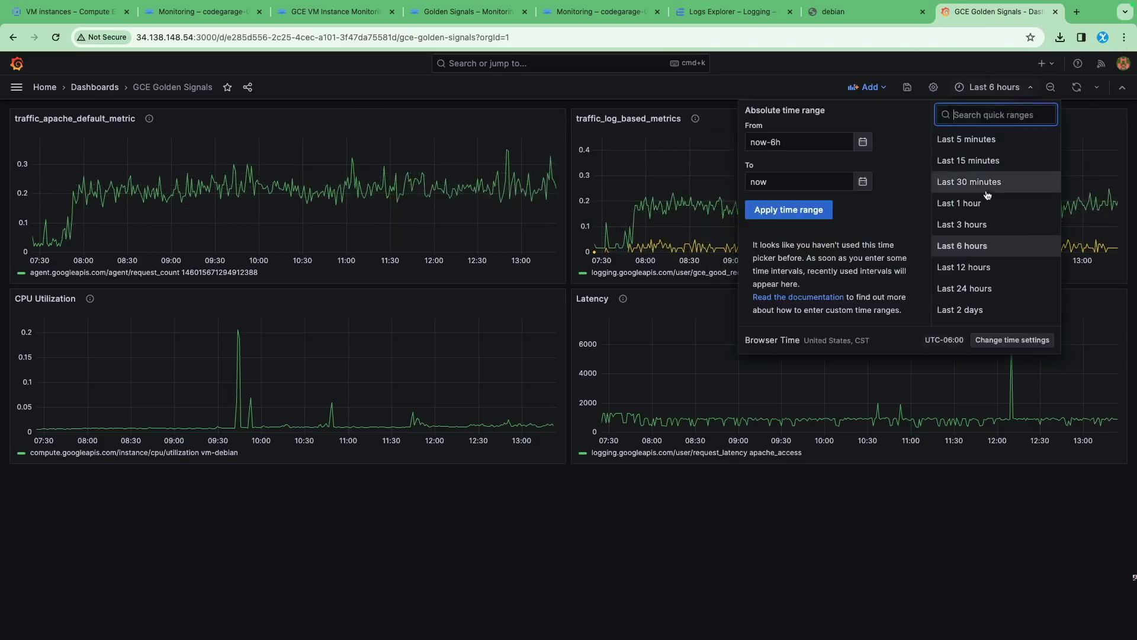
pyautogui.click(956, 290)
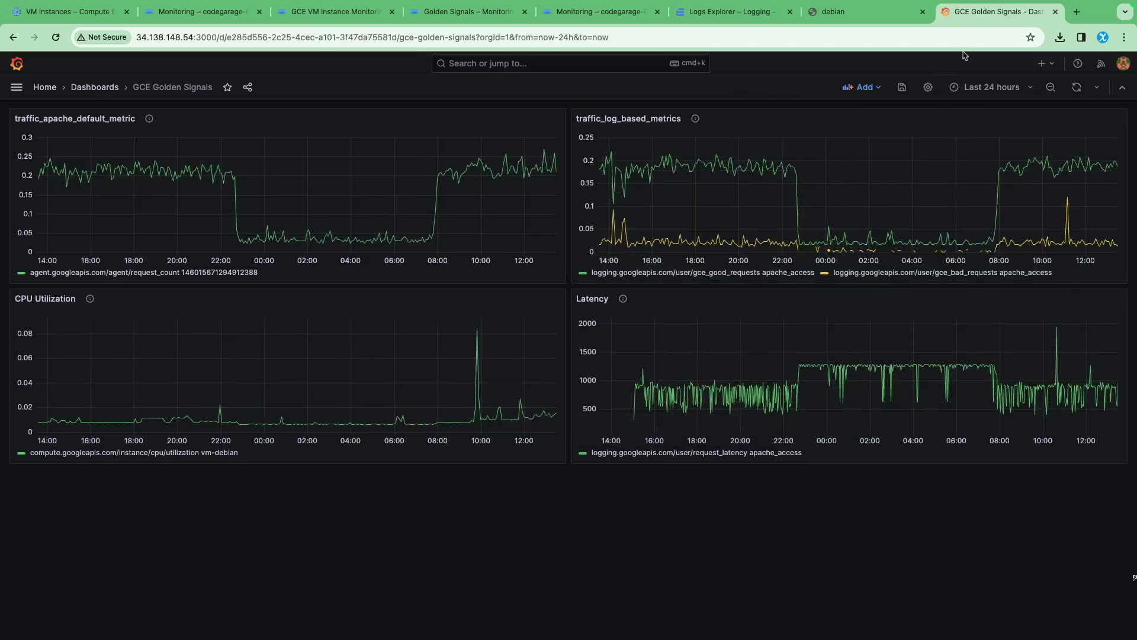
pyautogui.click(452, 12)
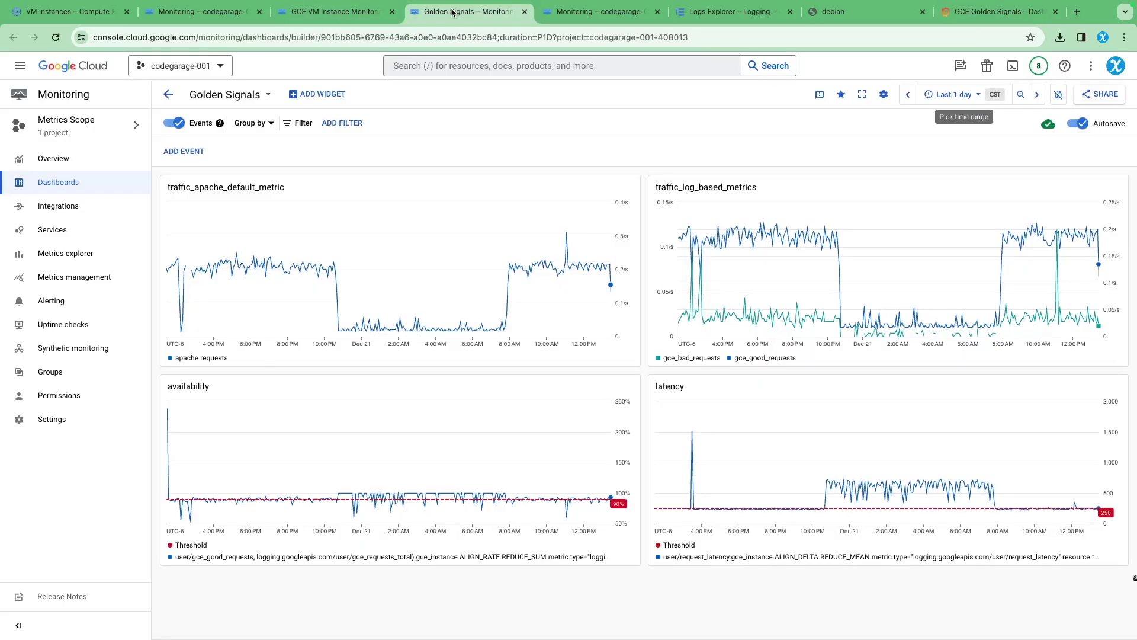
pyautogui.click(1001, 12)
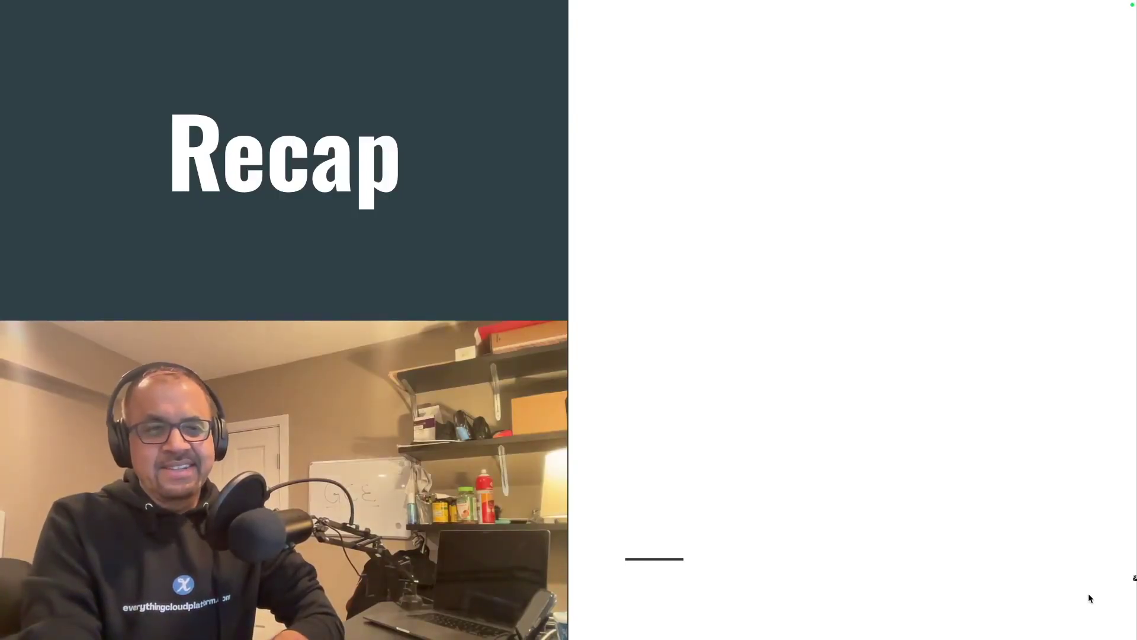
# Reveal the Recap bullets 'Validated our server health' and 'Installed Grafana'
pyautogui.press('Right')
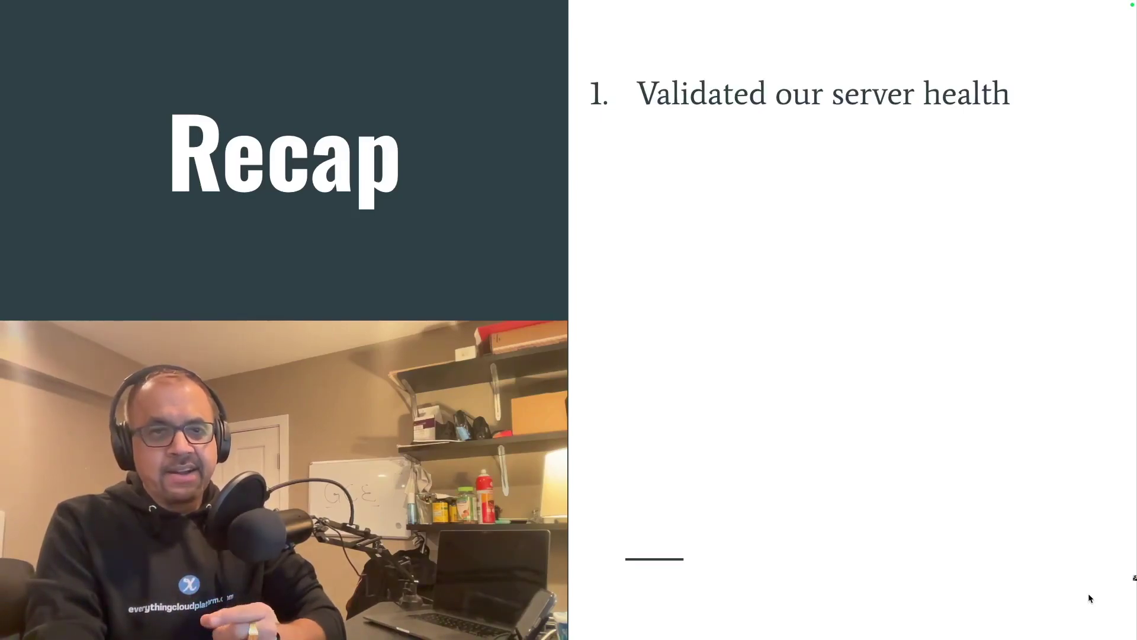
pyautogui.press('Right')
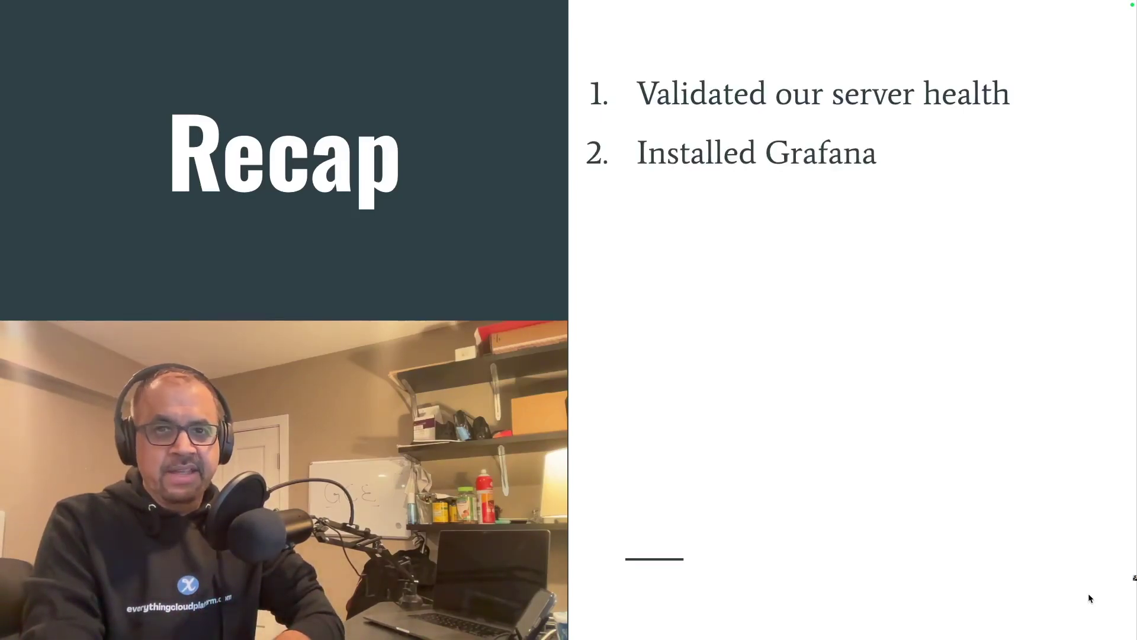